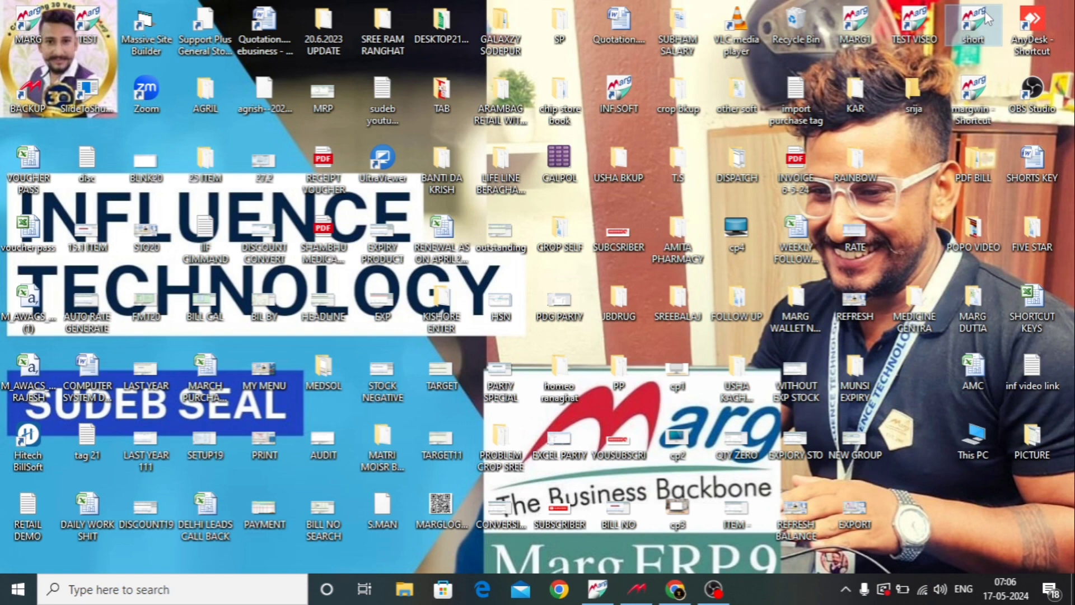
# Switch to Marg ERP and start modifying existing purchase bills.
pyautogui.click(599, 589)
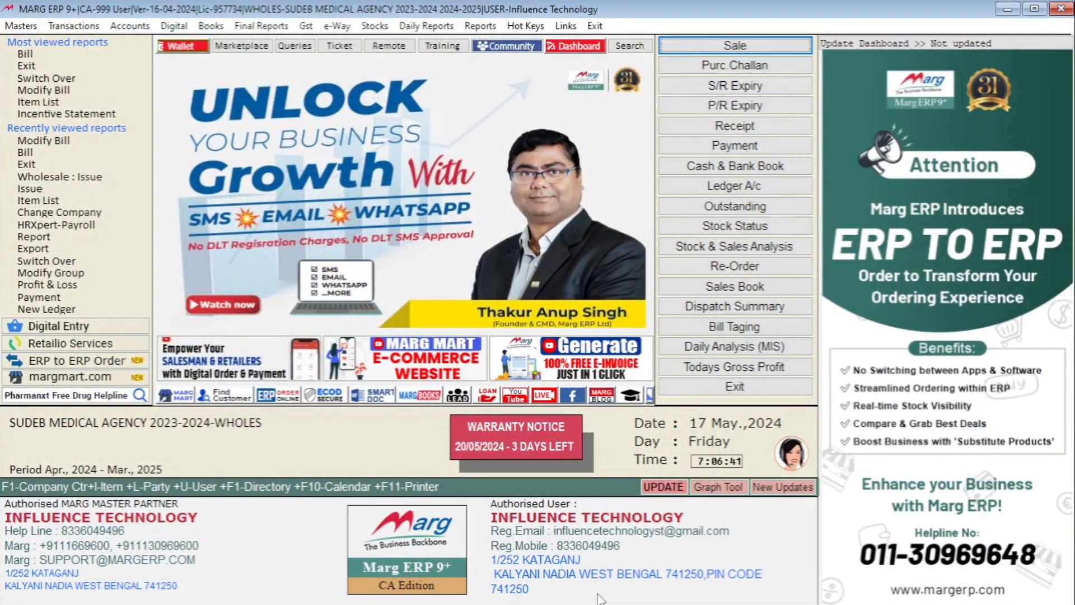
pyautogui.click(74, 27)
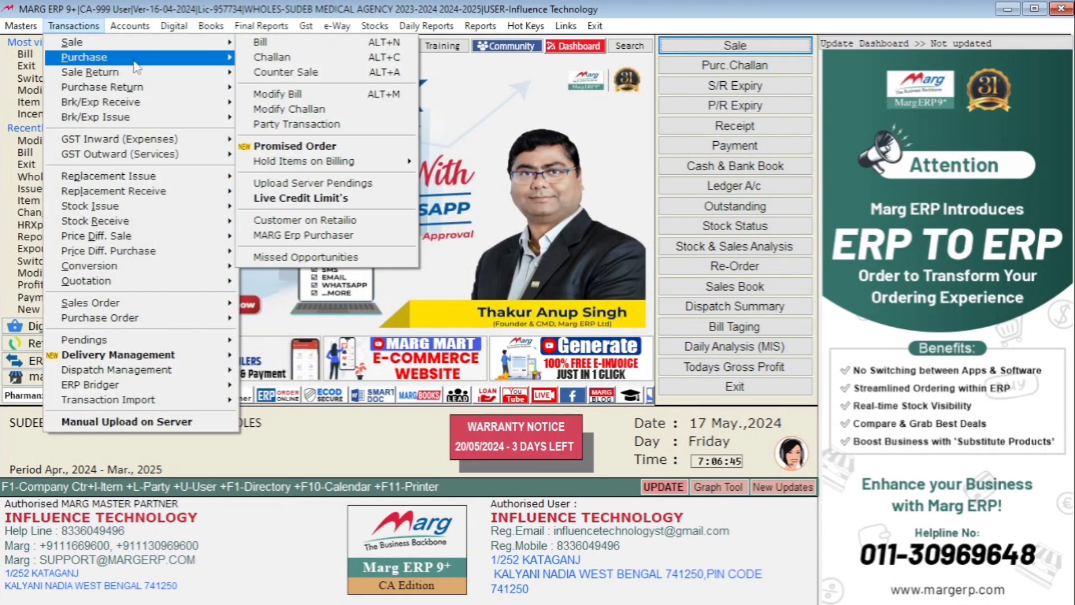
pyautogui.moveTo(134, 58)
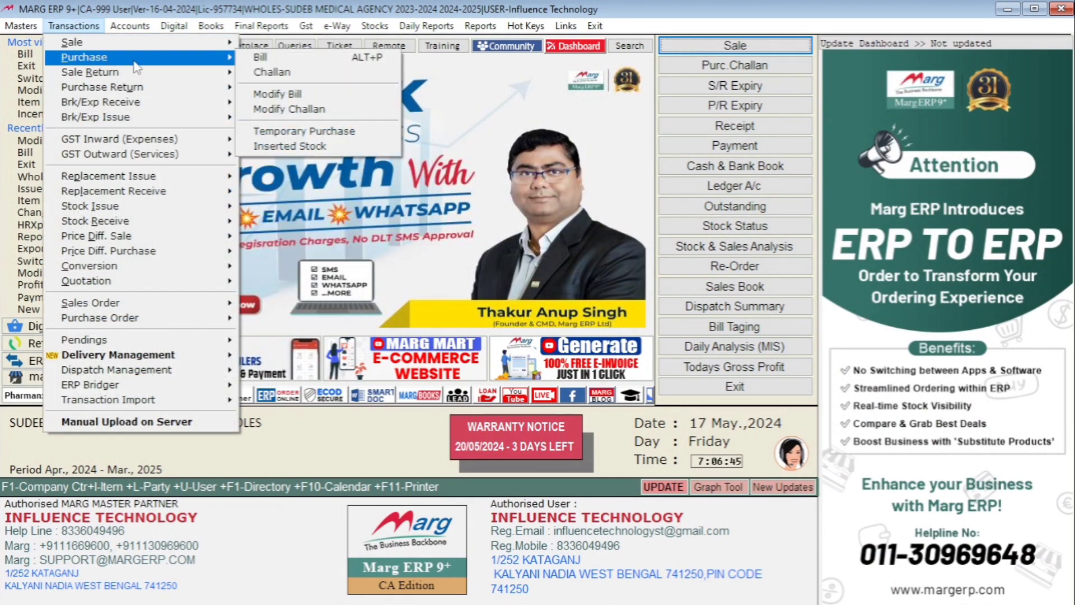
pyautogui.click(318, 98)
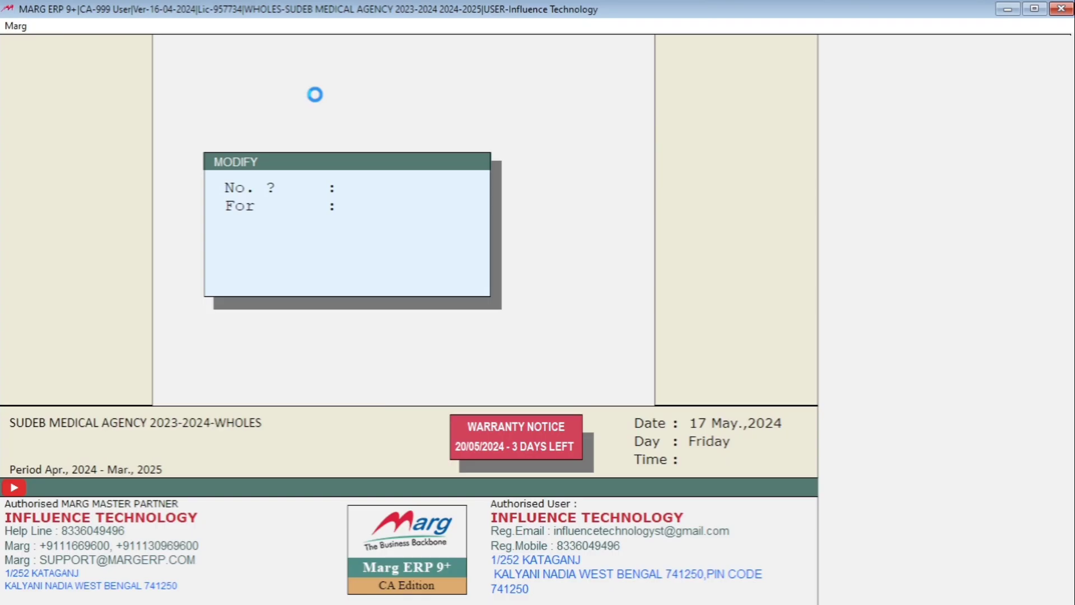
# List the purchase bills for editing from 01-04-2024 to 31-03-2025, with the filter All Ledger and hold status All.
pyautogui.press('Return')
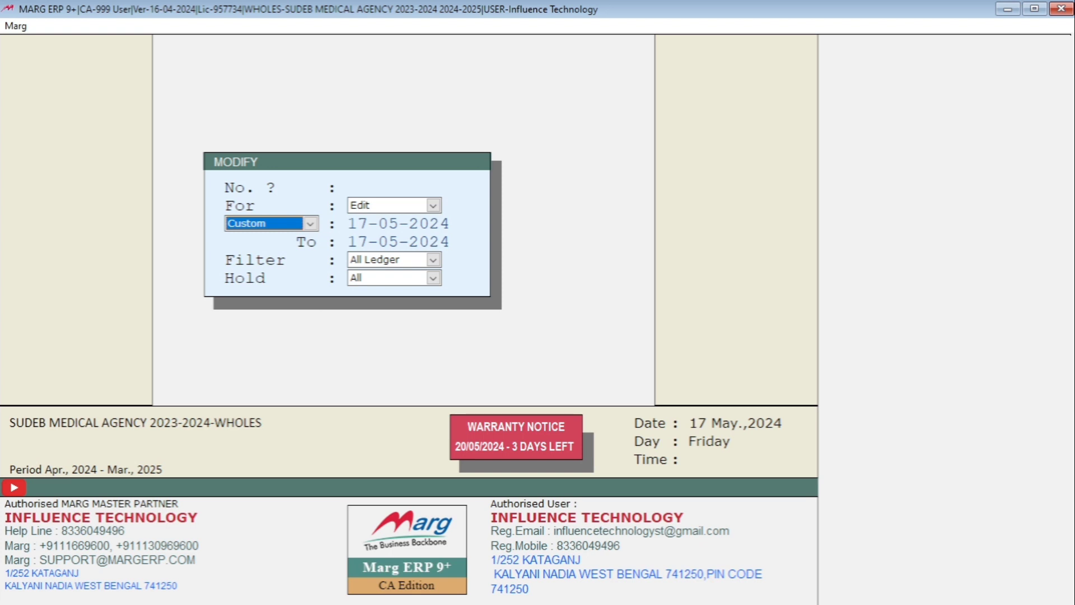
pyautogui.press('Down')
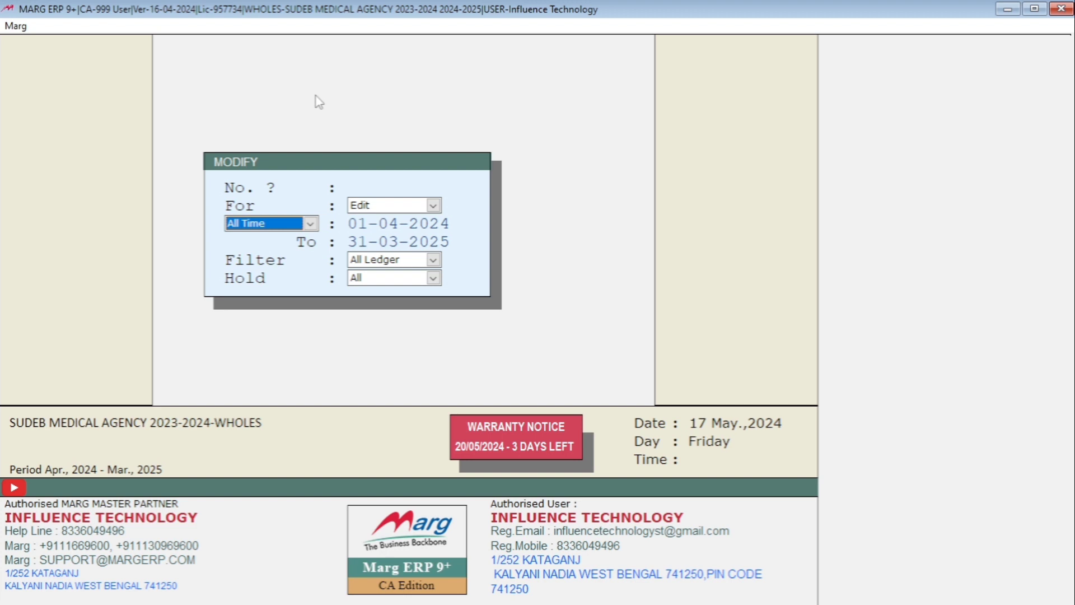
pyautogui.press('Return')
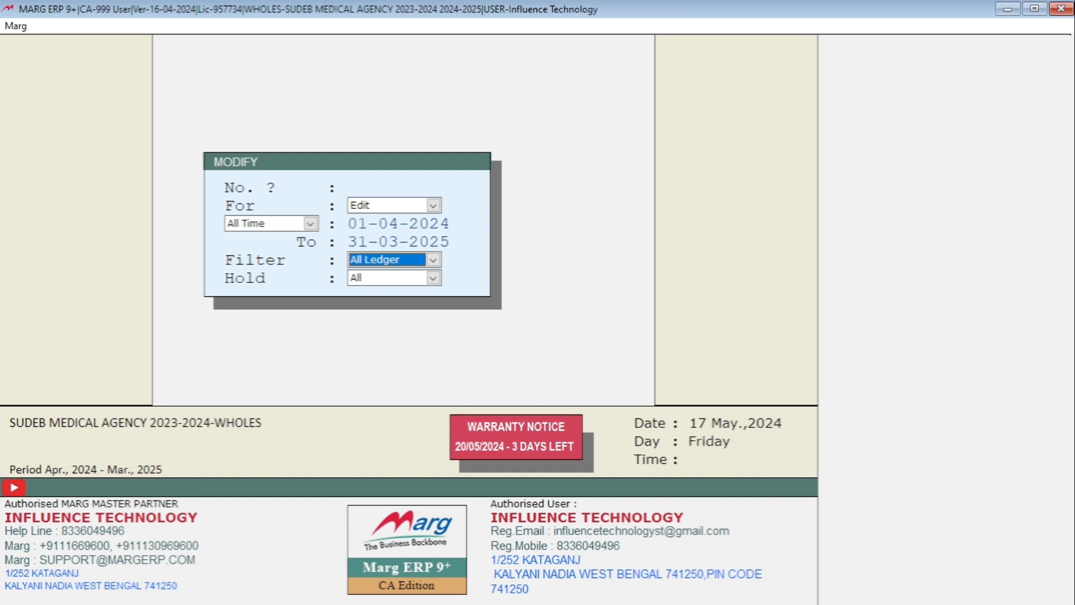
pyautogui.press('Up')
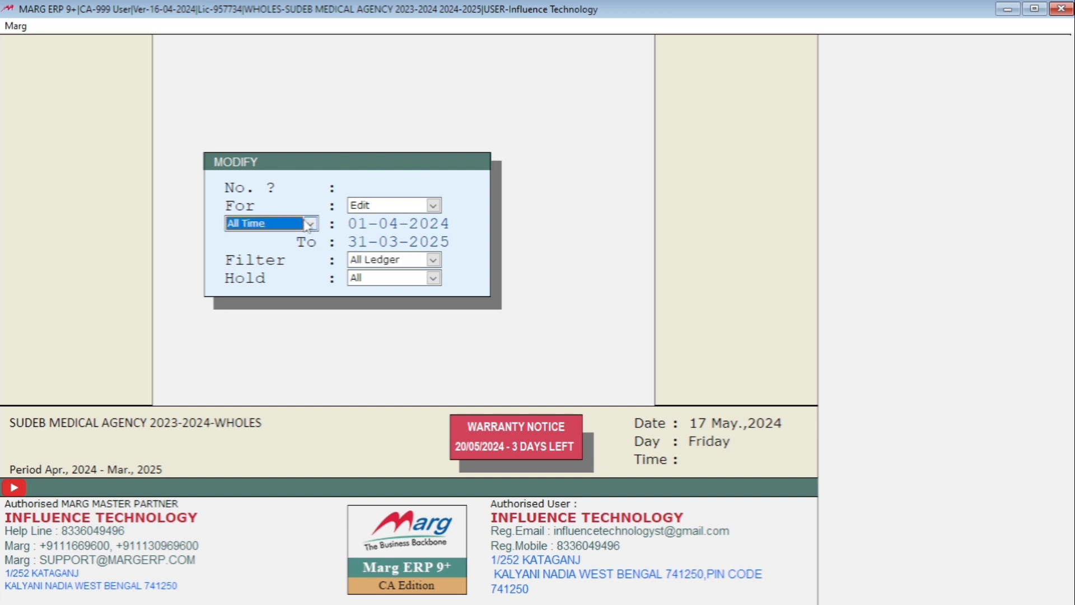
pyautogui.press('Down')
pyautogui.press('Return')
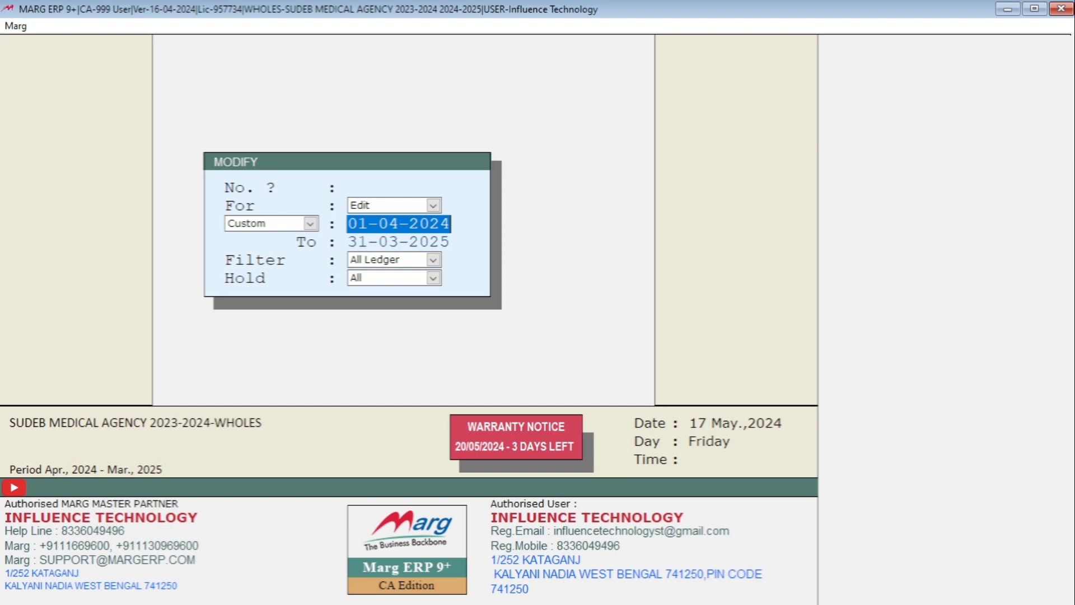
pyautogui.press('Return')
pyautogui.press('Up')
pyautogui.press('Return')
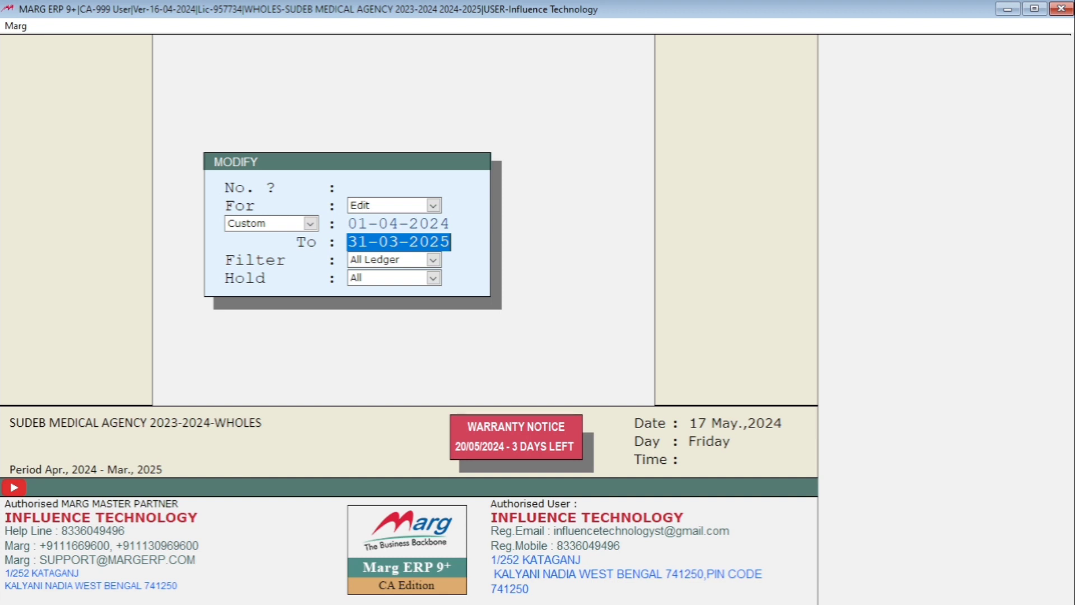
pyautogui.press('Up')
pyautogui.press('Up')
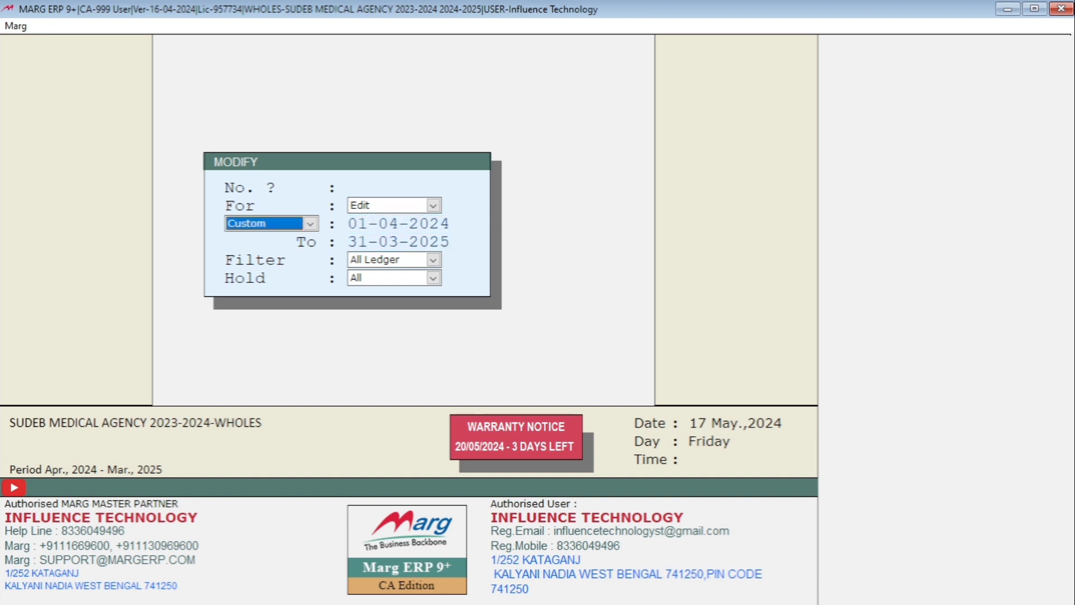
pyautogui.press('Down')
pyautogui.press('Return')
pyautogui.press('Return')
pyautogui.press('Return')
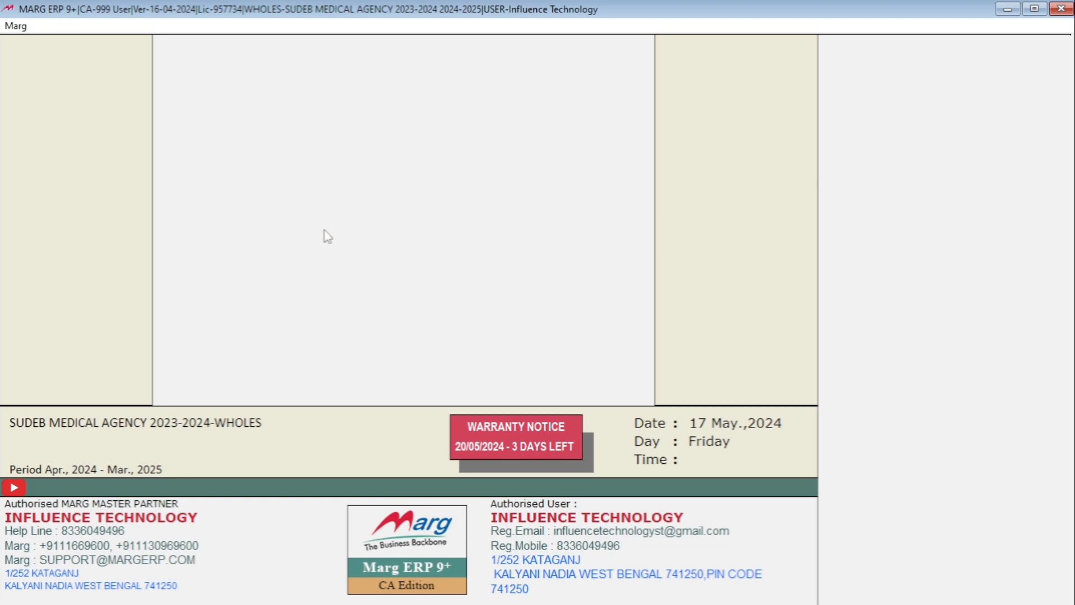
# Look through the purchase bill list from end to end, comparing bill numbers, entry numbers, dates and parties, and finish at the first bill.
pyautogui.press('Up')
pyautogui.press('Up')
pyautogui.press('Up')
pyautogui.press('Up')
pyautogui.press('Up')
pyautogui.press('Up')
pyautogui.press('Up')
pyautogui.press('Up')
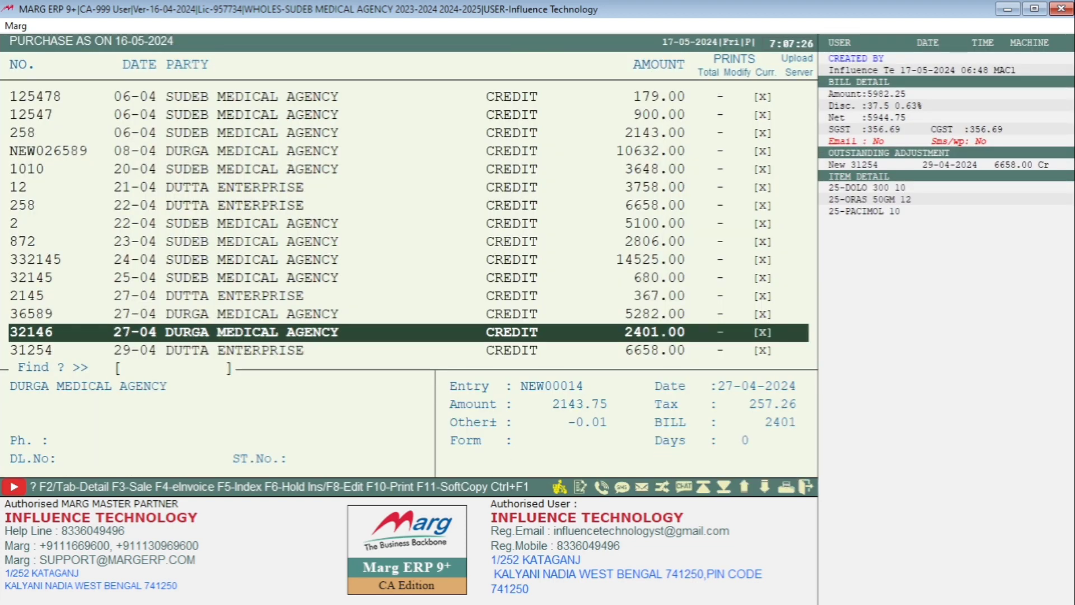
pyautogui.press('Up')
pyautogui.press('Up')
pyautogui.press('Up')
pyautogui.press('Up')
pyautogui.press('Up')
pyautogui.press('Up')
pyautogui.press('Up')
pyautogui.press('Up')
pyautogui.press('Up')
pyautogui.press('Up')
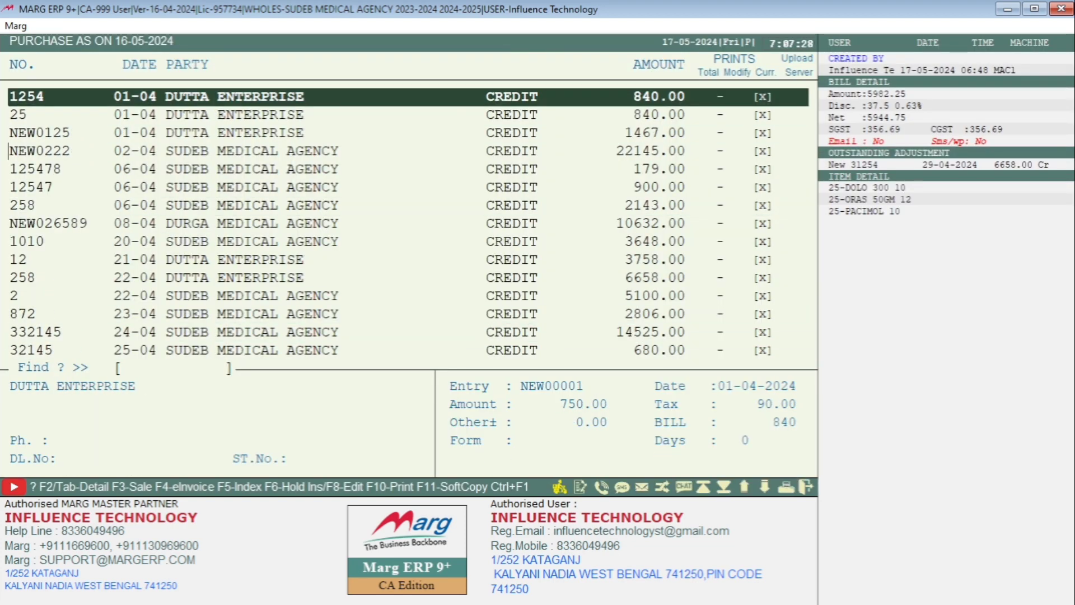
pyautogui.press('Down')
pyautogui.press('Down')
pyautogui.press('Down')
pyautogui.press('Down')
pyautogui.press('Down')
pyautogui.press('Down')
pyautogui.press('Down')
pyautogui.press('Down')
pyautogui.press('Down')
pyautogui.press('Down')
pyautogui.press('Down')
pyautogui.press('Down')
pyautogui.press('Down')
pyautogui.press('Down')
pyautogui.press('Down')
pyautogui.press('Down')
pyautogui.press('Down')
pyautogui.press('Down')
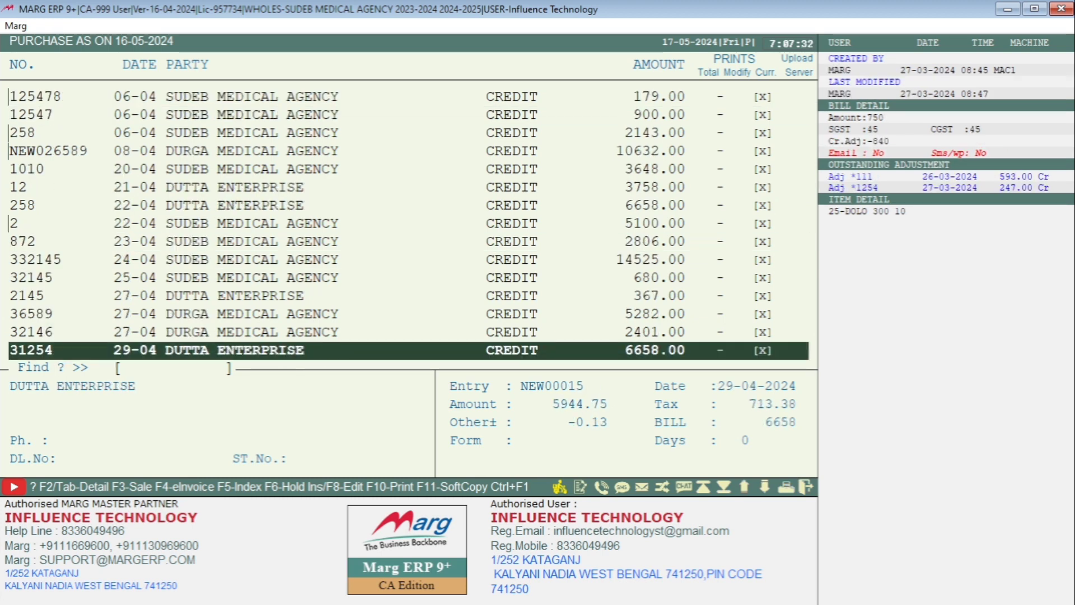
pyautogui.press('Up')
pyautogui.press('Home')
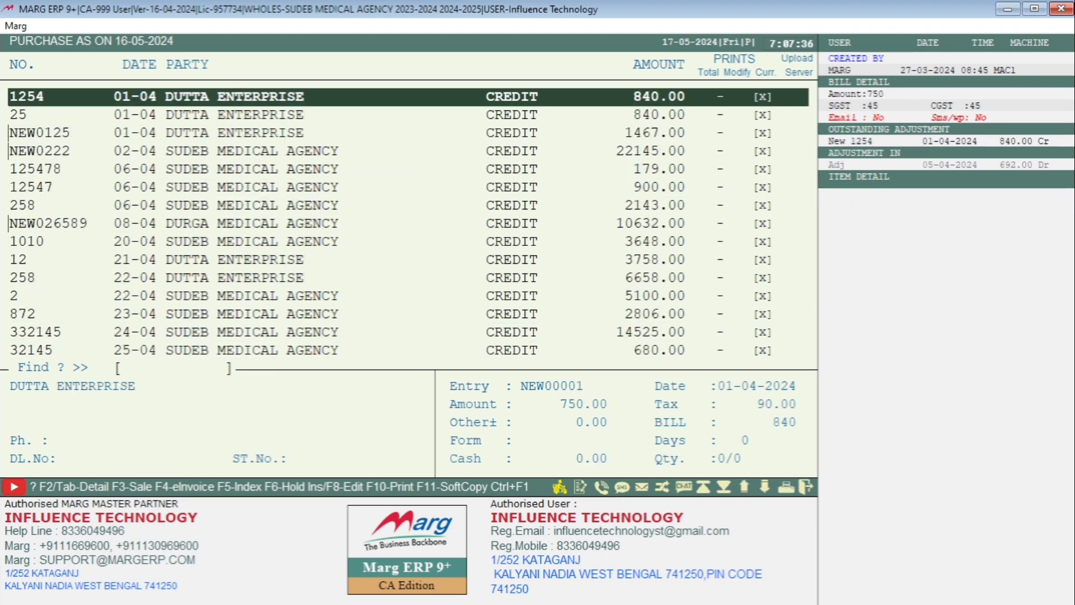
# Open the first purchase bill and go through the following bills one by one to check their entry numbers, then return to the main screen.
pyautogui.press('Return')
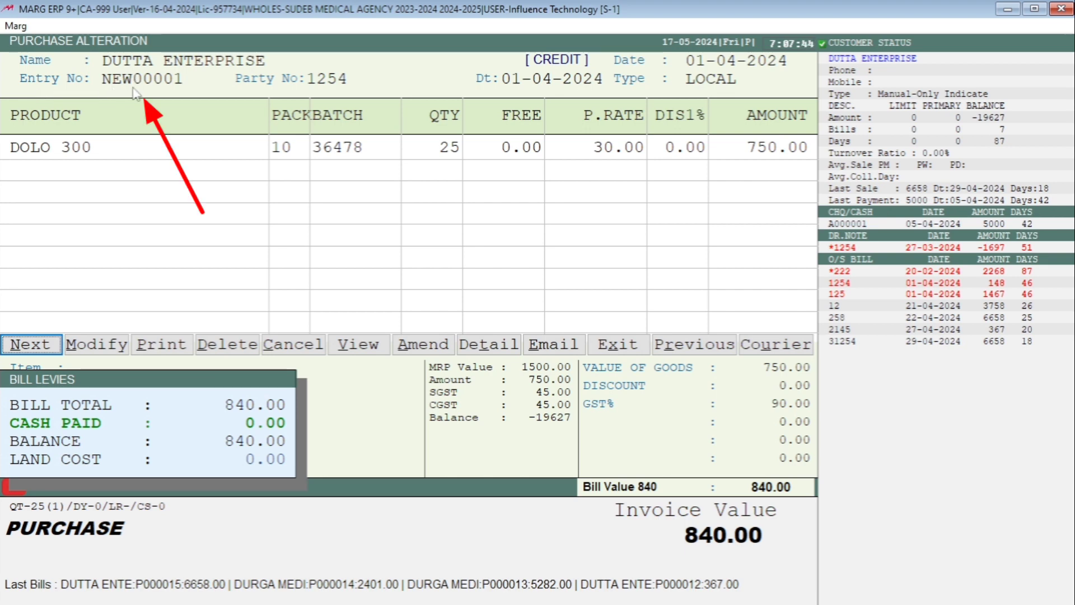
pyautogui.press('Escape')
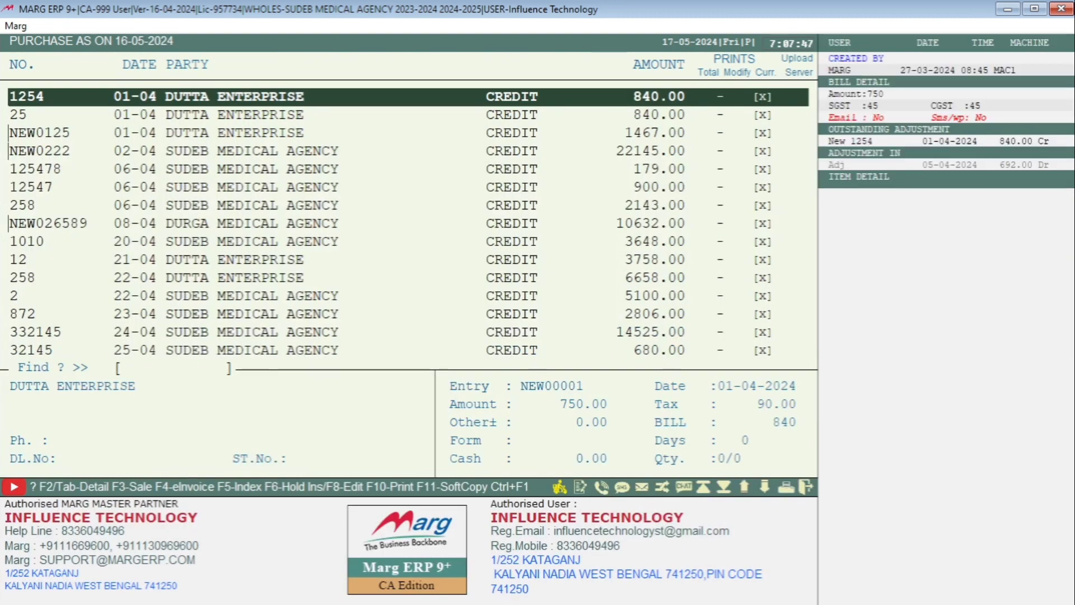
pyautogui.press('Return')
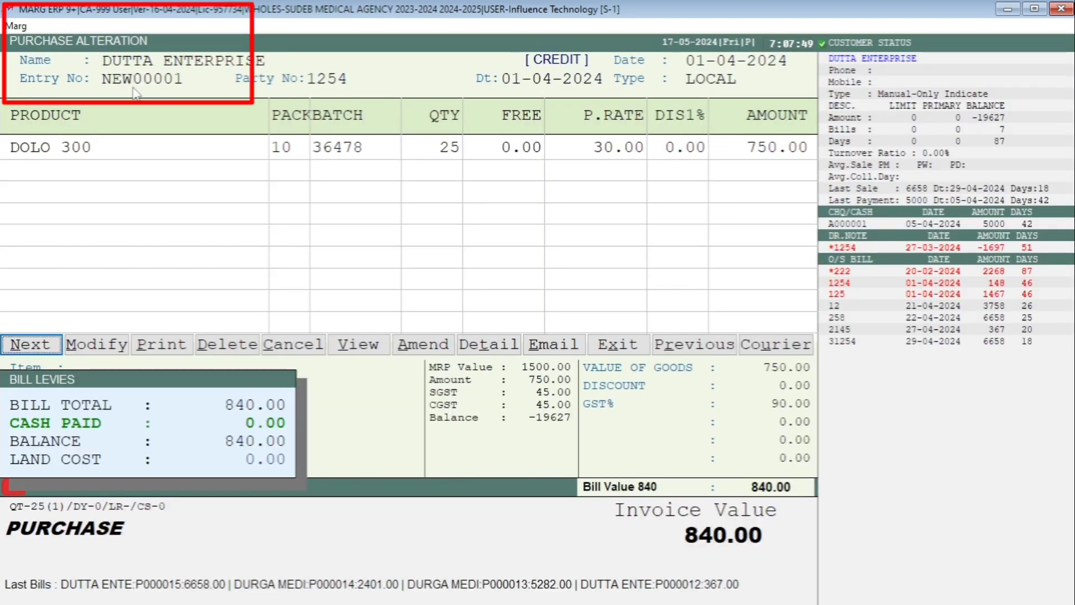
pyautogui.press('Return')
pyautogui.press('Return')
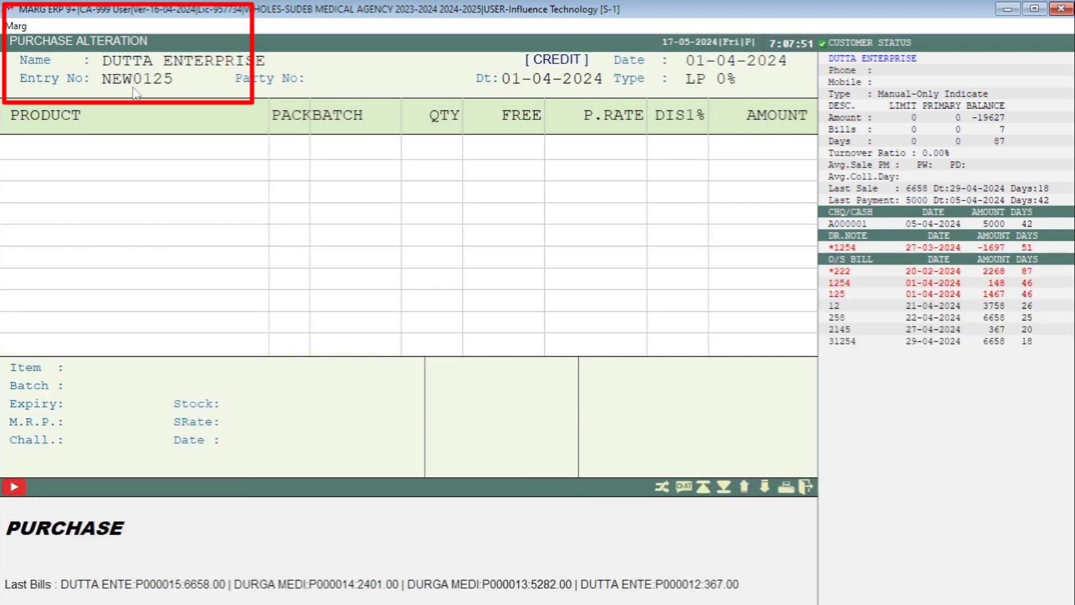
pyautogui.press('Return')
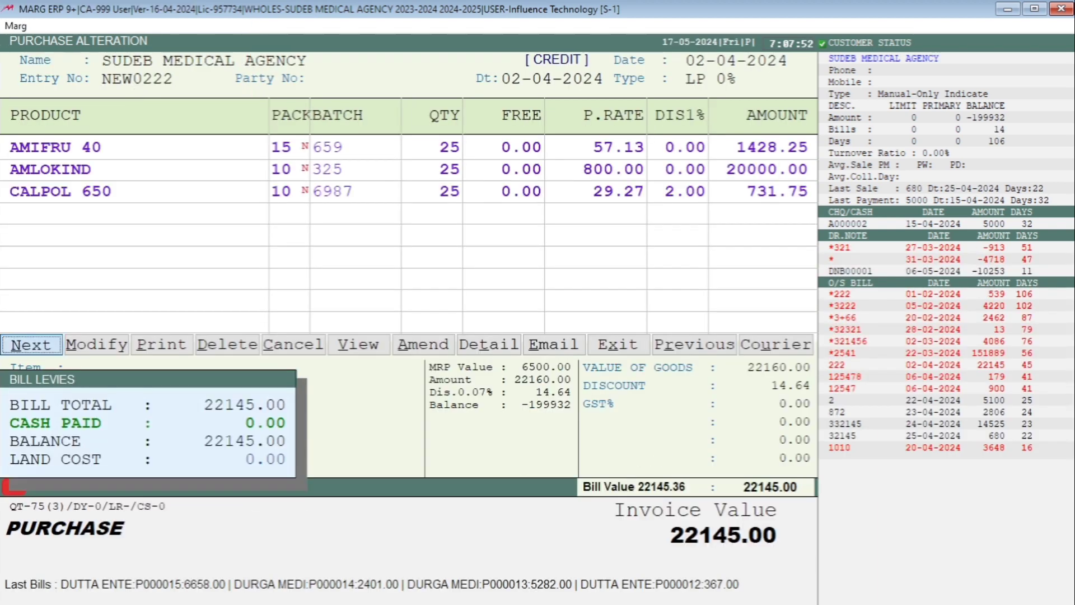
pyautogui.press('Return')
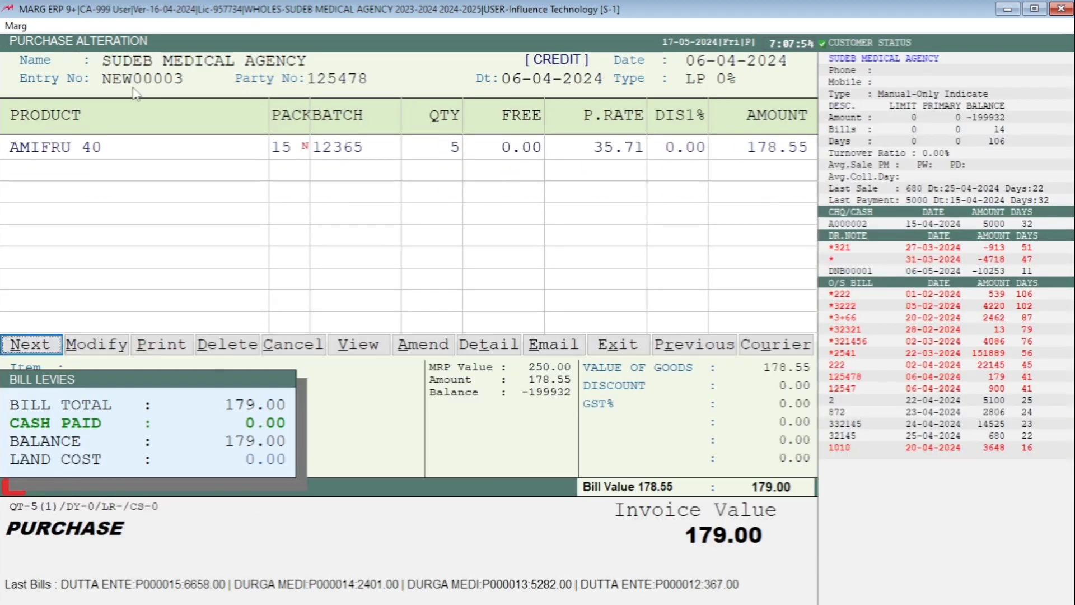
pyautogui.press('Return')
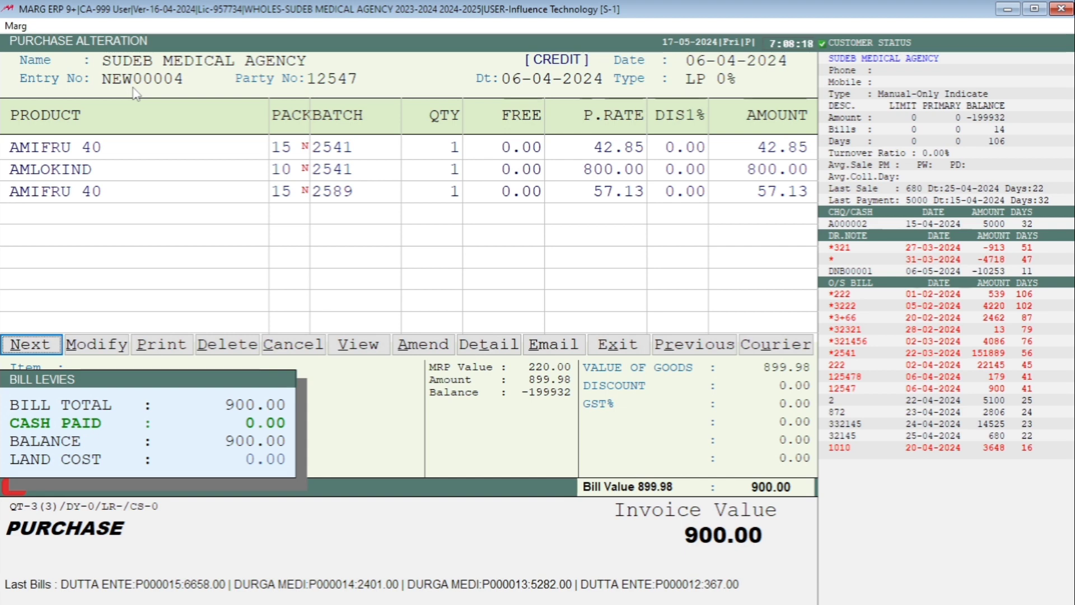
pyautogui.press('Return')
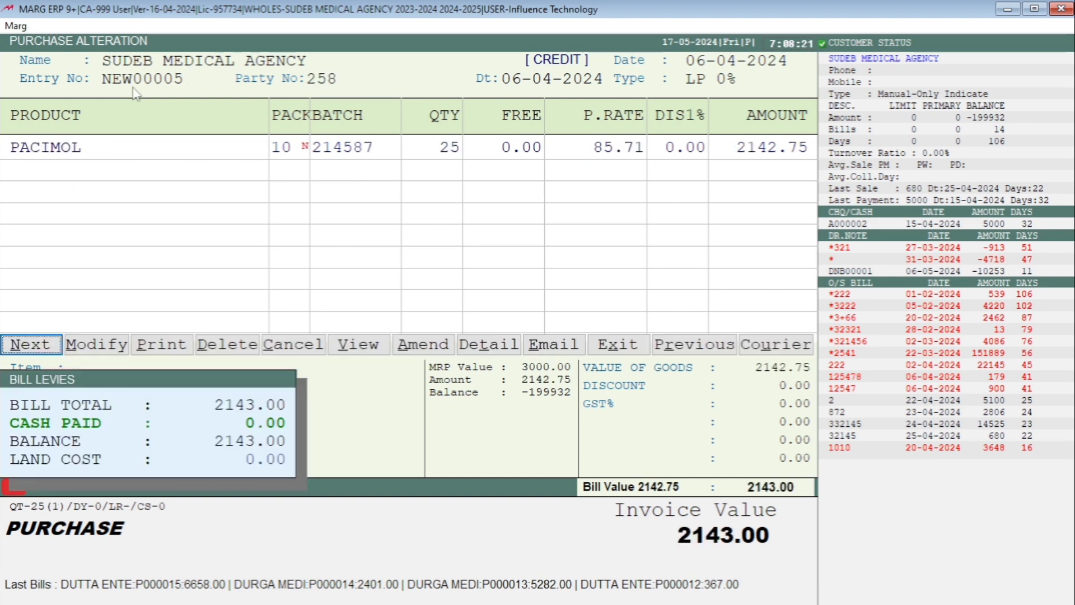
pyautogui.press('Return')
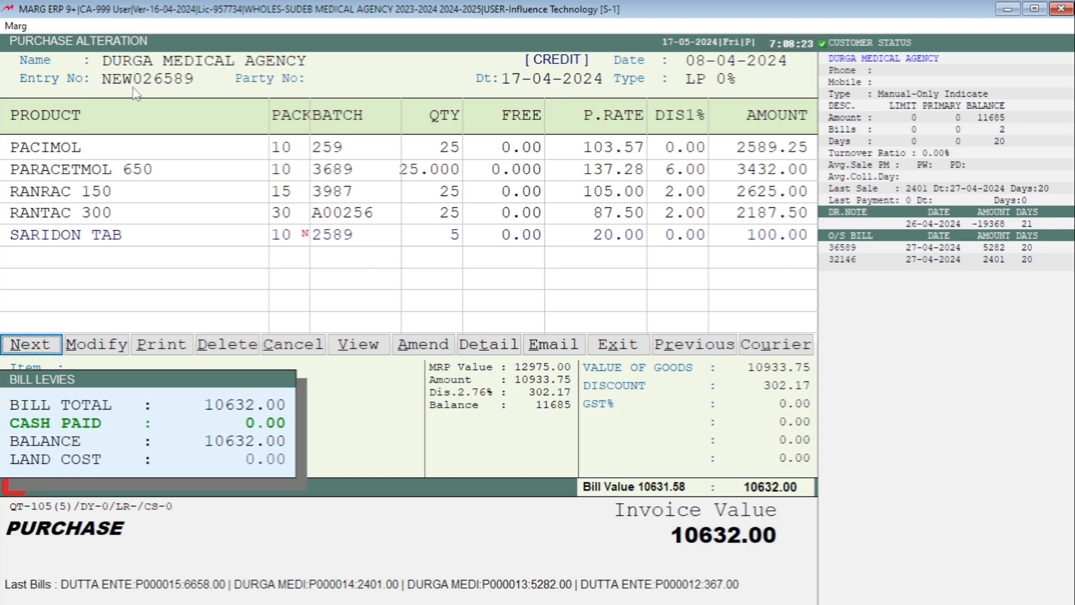
pyautogui.press('Return')
pyautogui.press('Escape')
pyautogui.press('Escape')
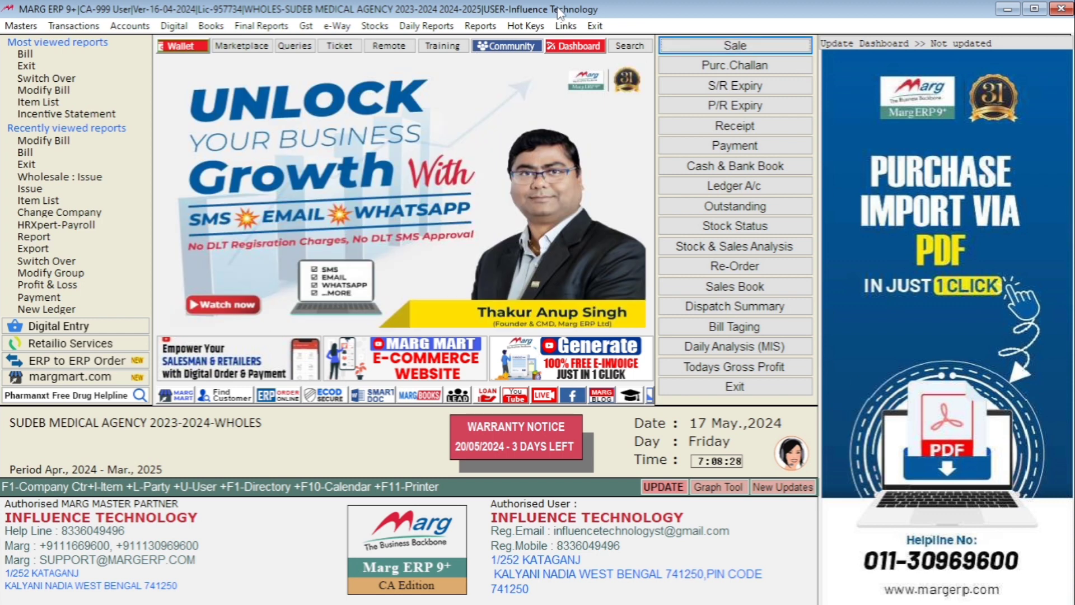
pyautogui.click(480, 25)
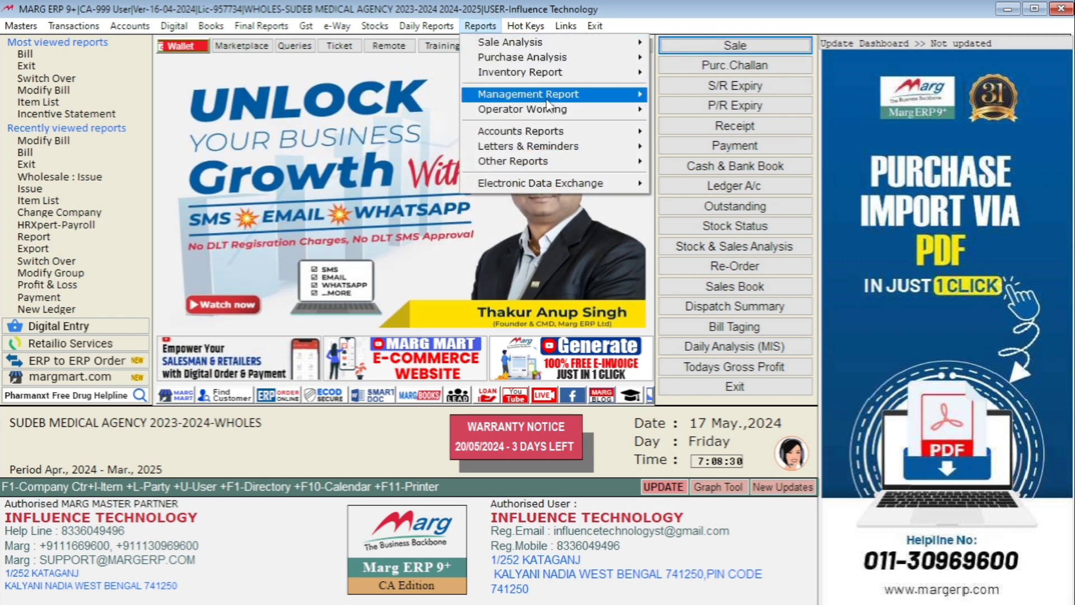
pyautogui.moveTo(557, 100)
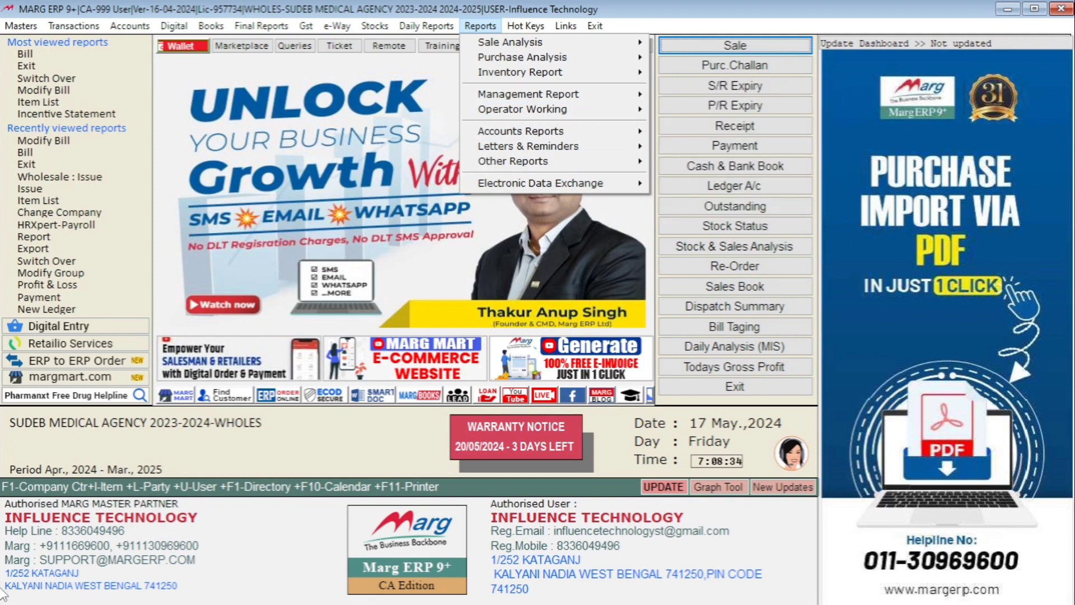
pyautogui.click(255, 450)
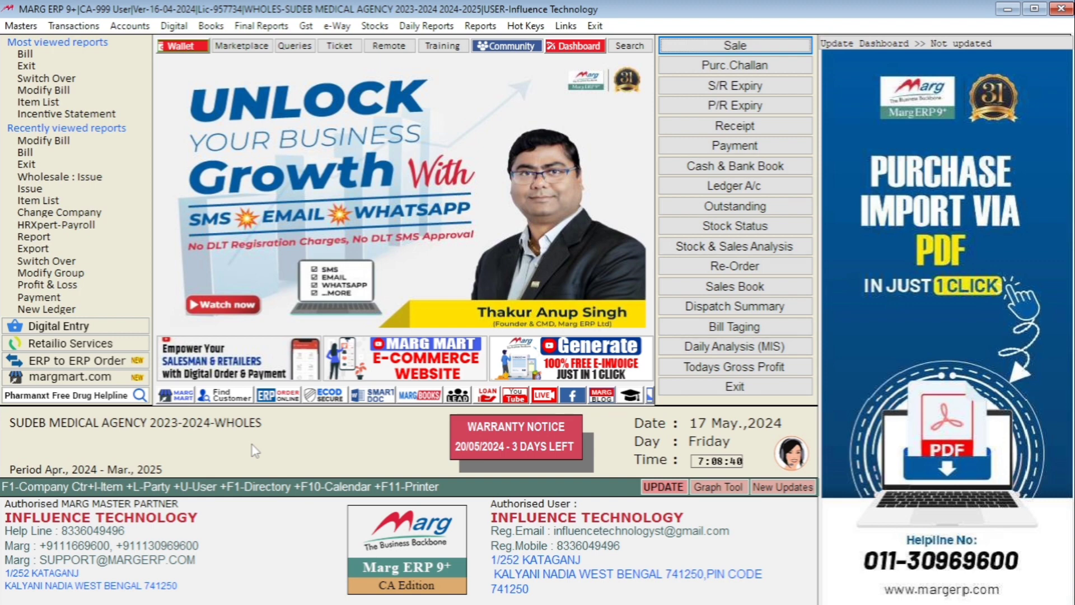
# Leave the current company and open the financial year backup for SUDEB MEDICAL AGENCY 2023-2024 (WHOLES).
pyautogui.click(729, 389)
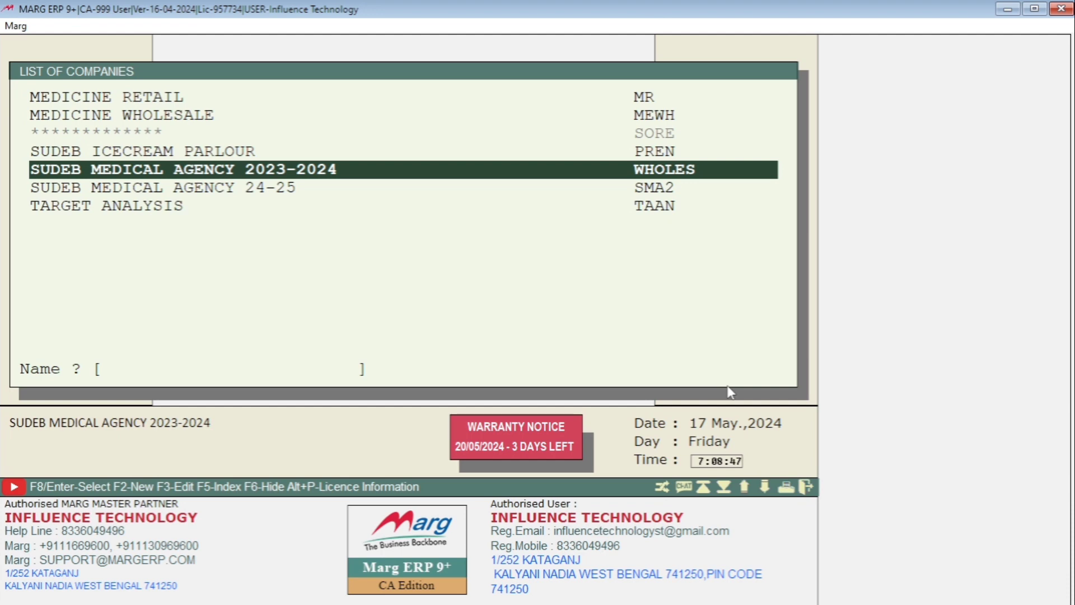
pyautogui.press('Return')
pyautogui.press('Down')
pyautogui.press('Down')
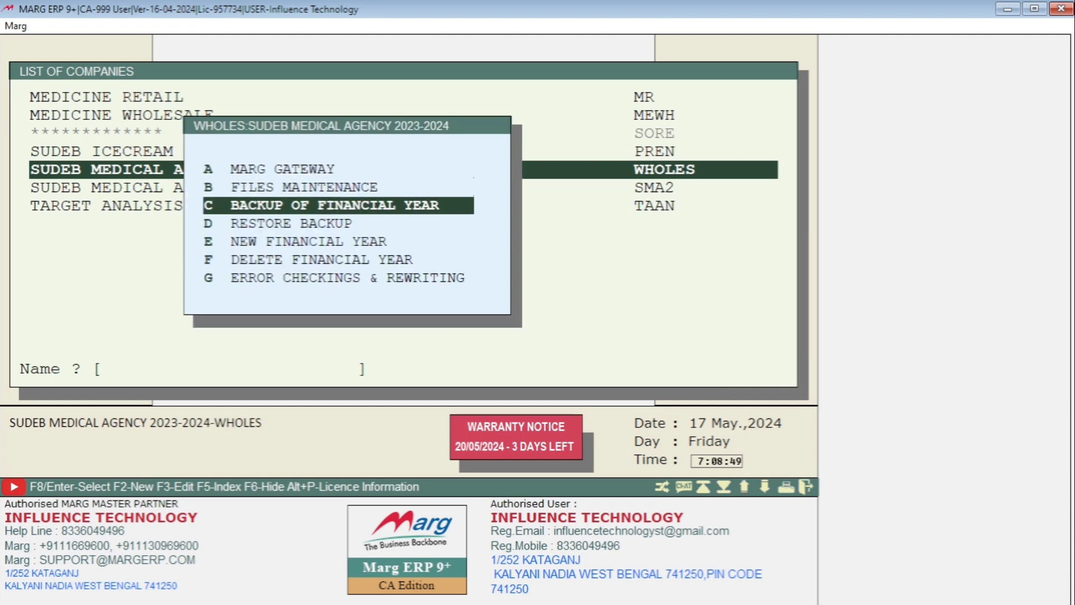
pyautogui.press('Return')
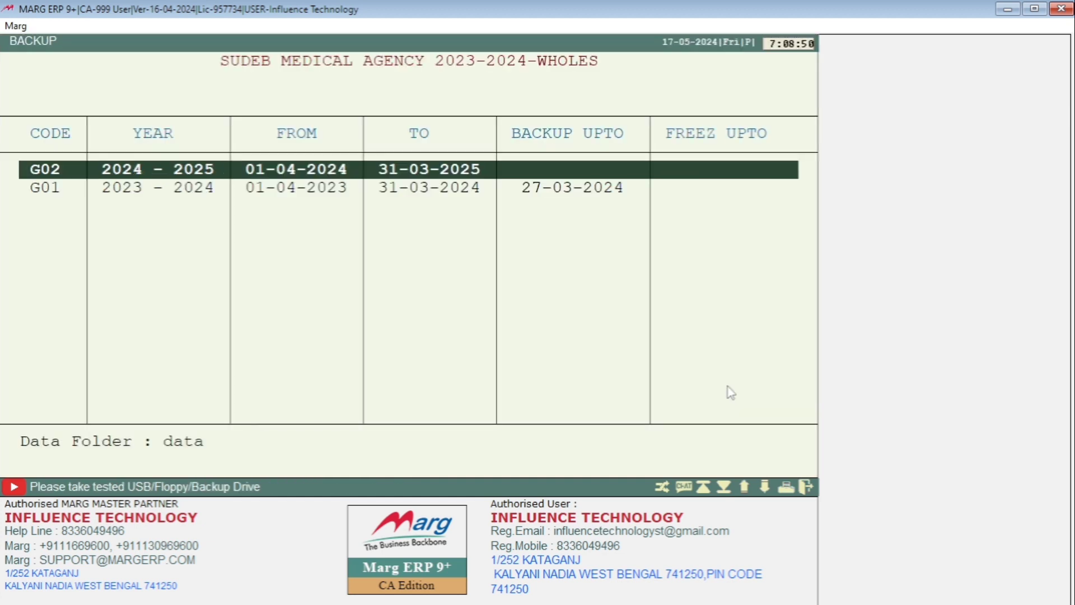
# Choose the 2024 - 2025 financial year for a manual backup and set its directory to E:\BACKUP23-24\.
pyautogui.press('Return')
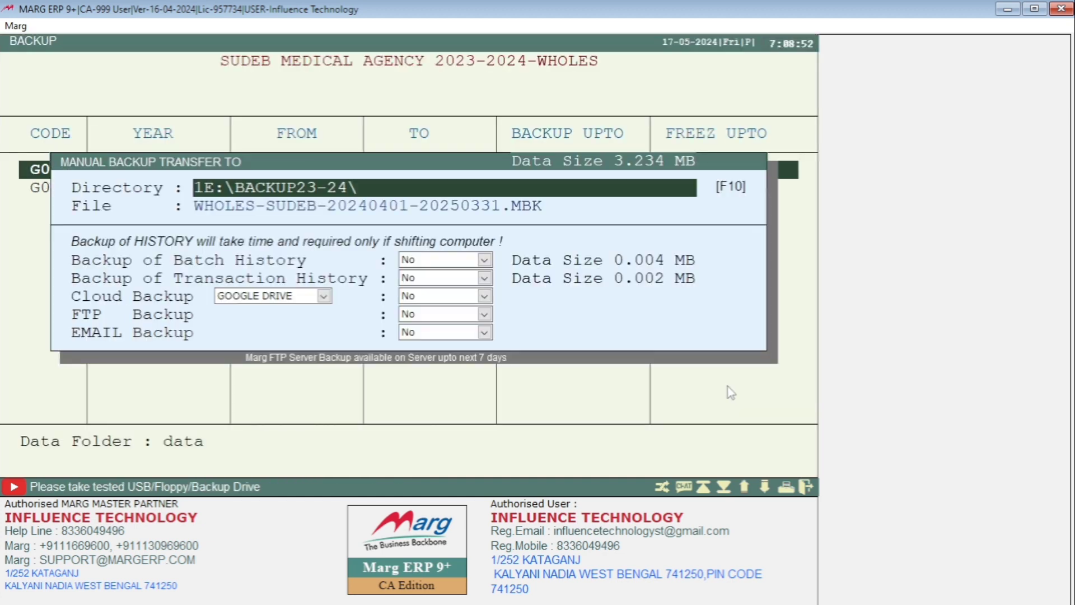
pyautogui.press('Delete')
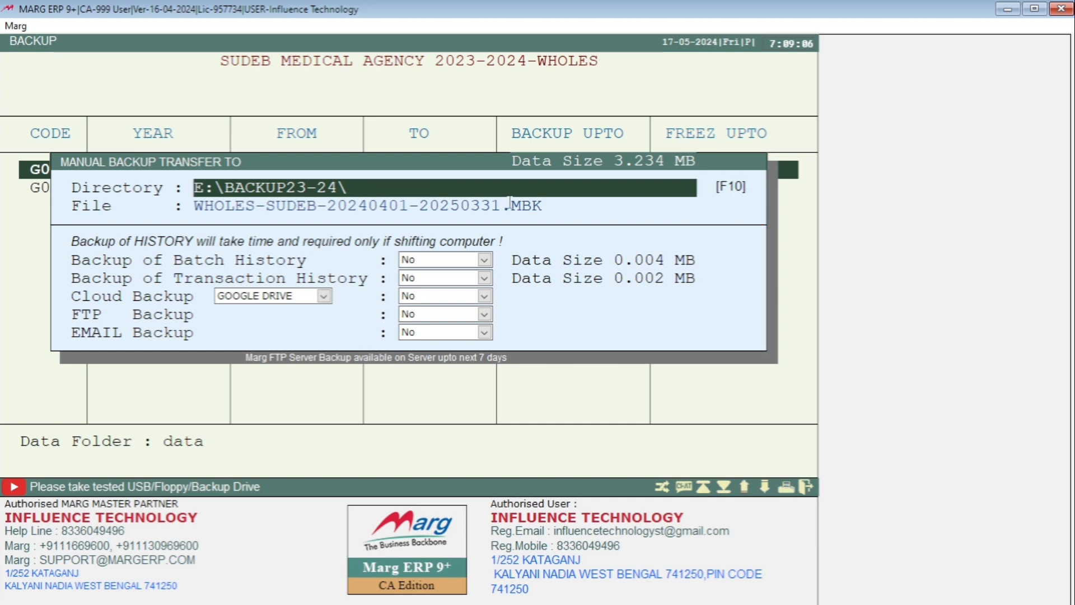
pyautogui.press('Return')
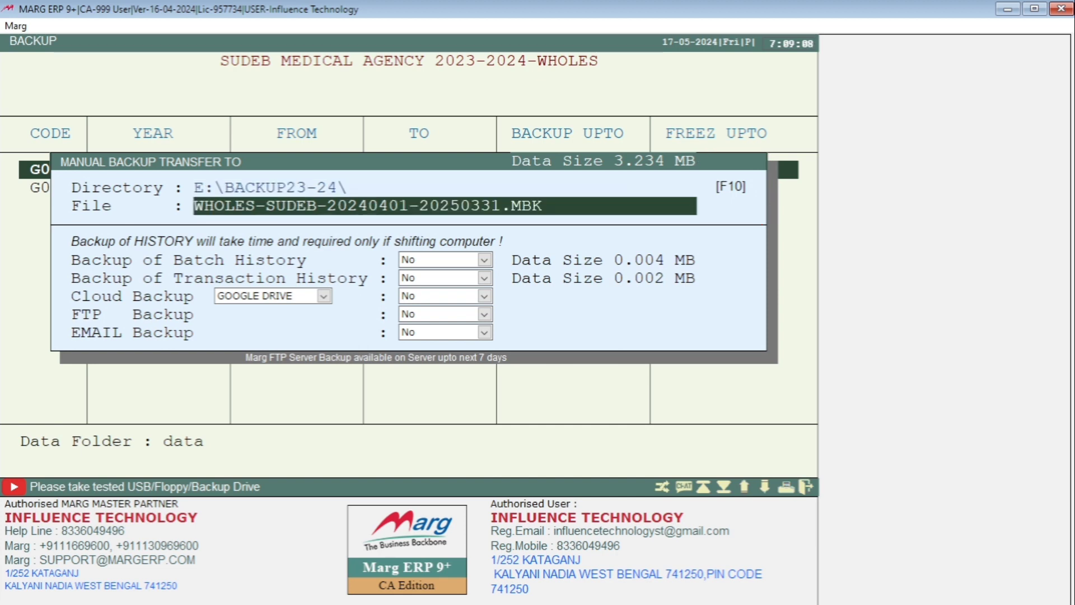
# Keep the backup file name, include batch history and transaction history, enable Google Drive cloud backup, and start the backup.
pyautogui.press('Return')
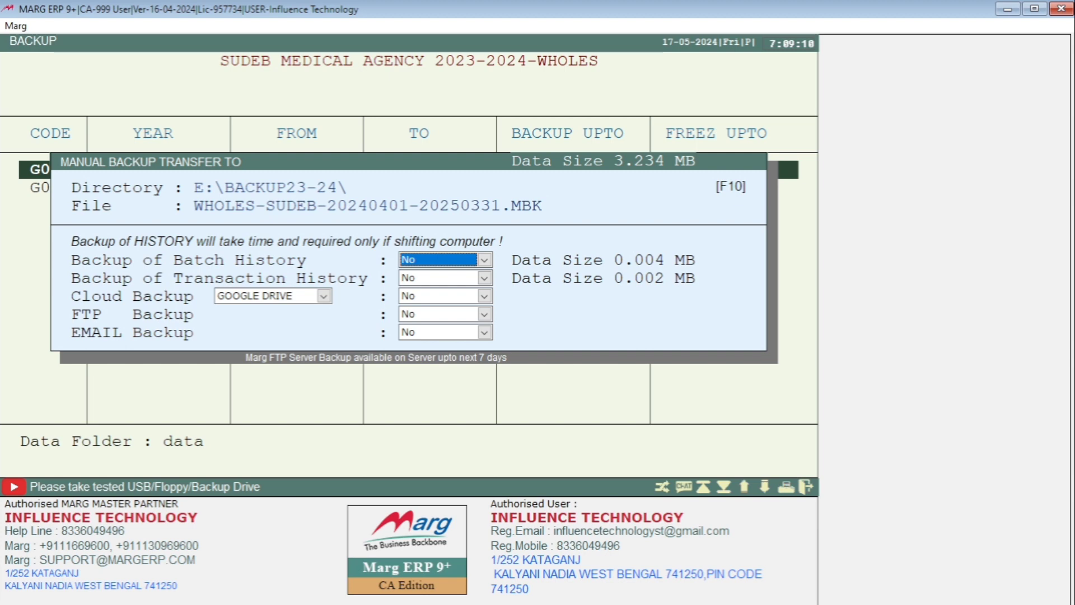
pyautogui.press('y')
pyautogui.press('Return')
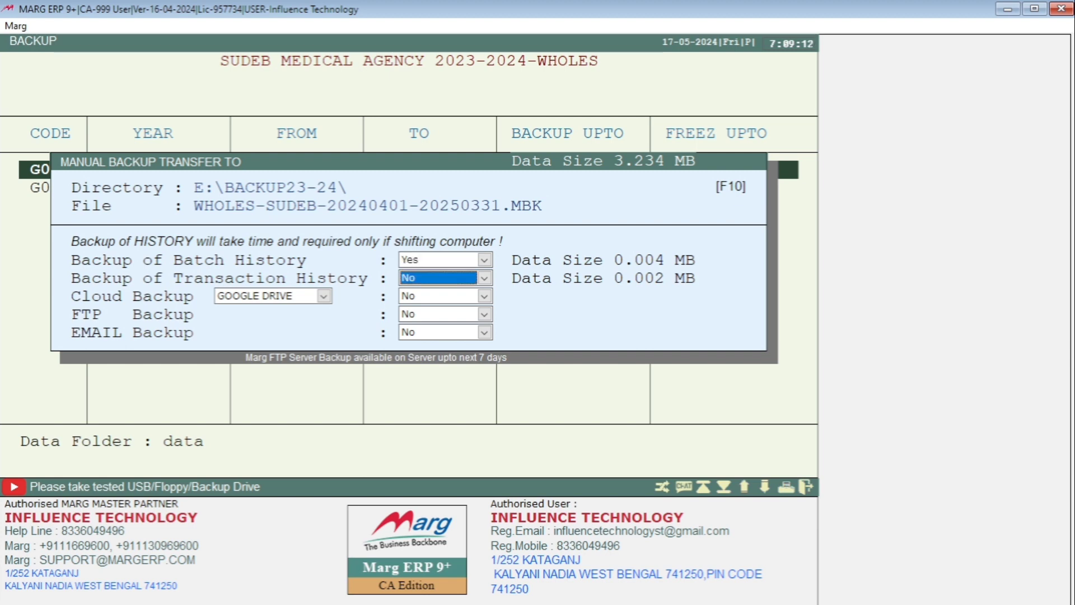
pyautogui.press('y')
pyautogui.press('Return')
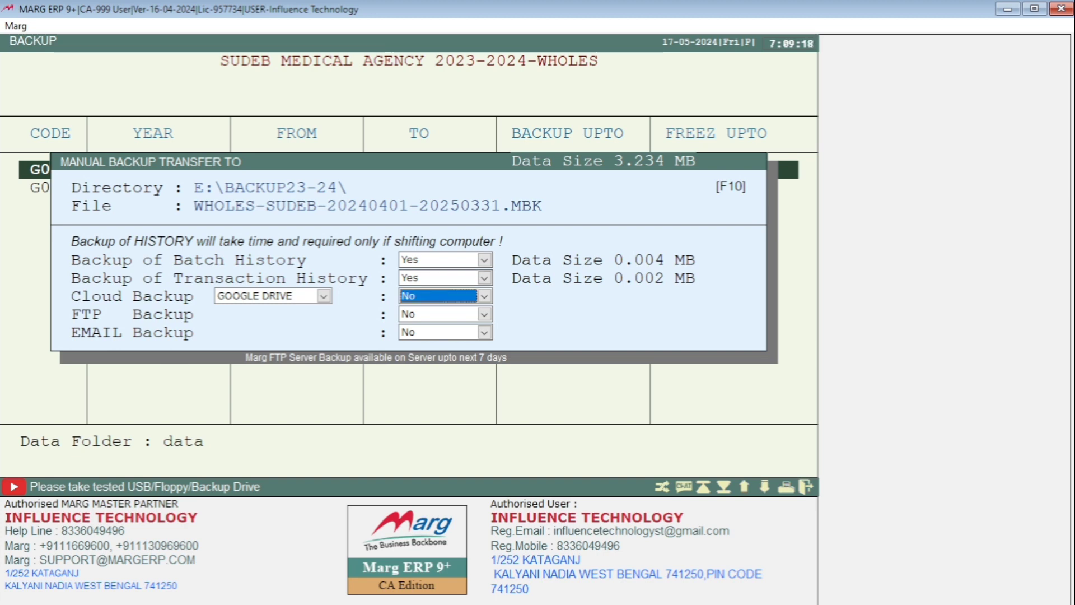
pyautogui.press('y')
pyautogui.press('Return')
pyautogui.press('Return')
pyautogui.press('Return')
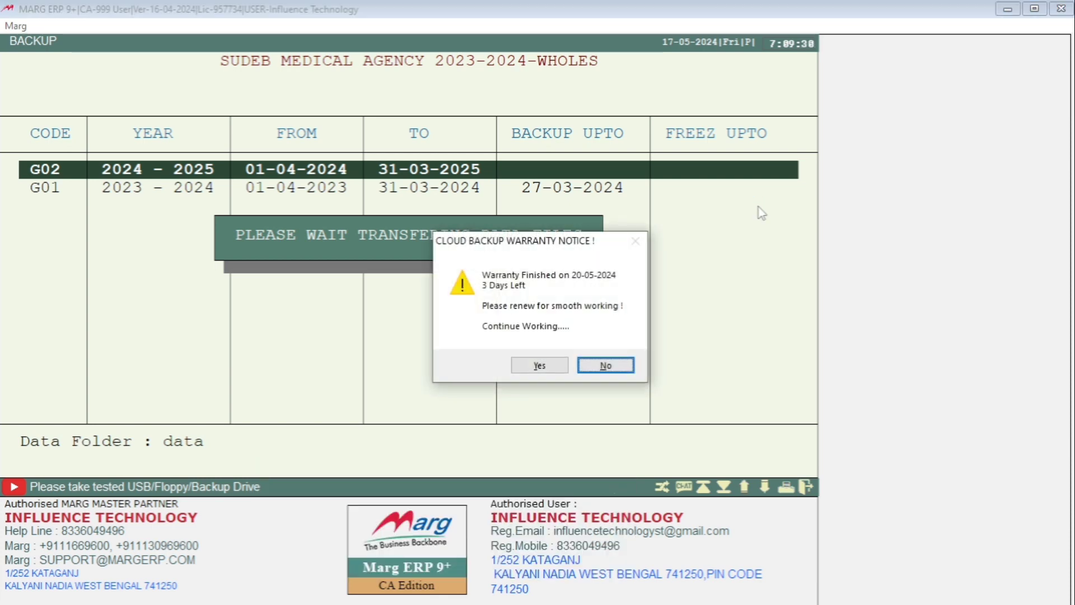
# Continue the cloud backup past the warranty notice and reopen the company's 2024 - 2025 financial year.
pyautogui.press('Left')
pyautogui.press('Return')
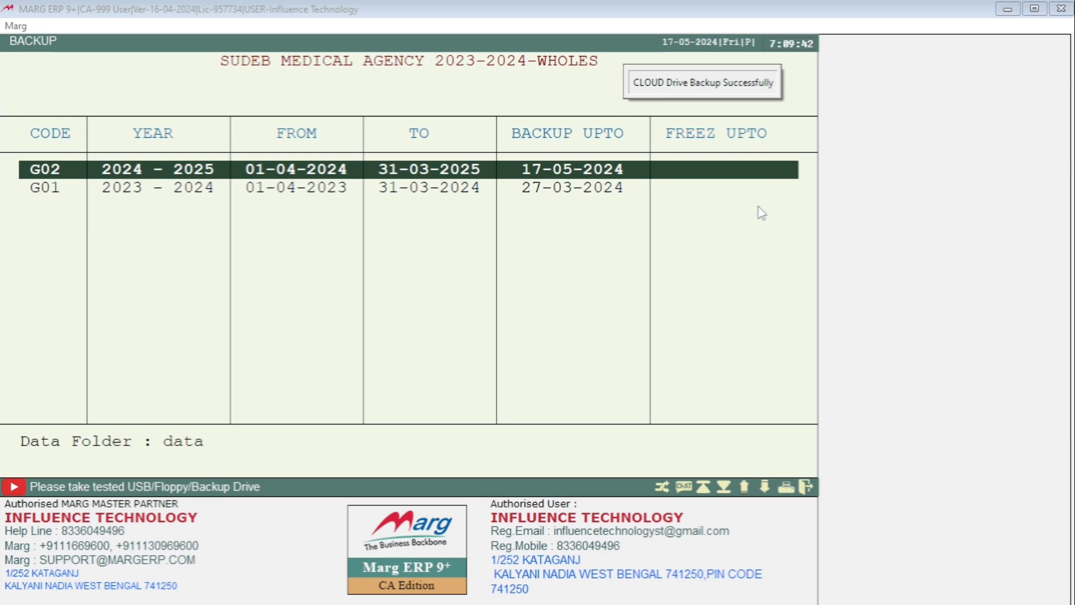
pyautogui.press('Return')
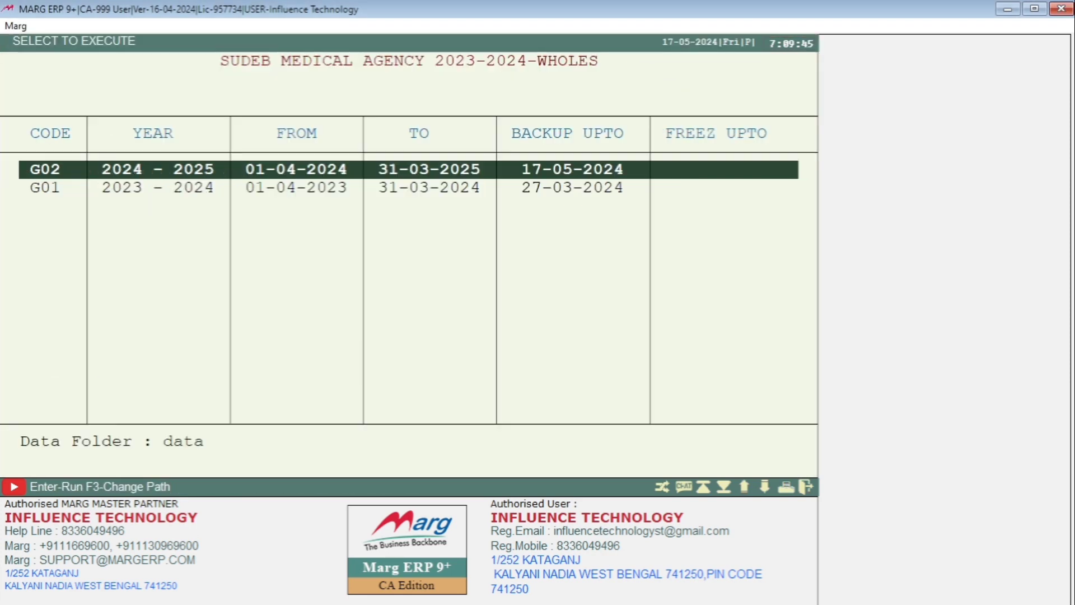
pyautogui.press('Return')
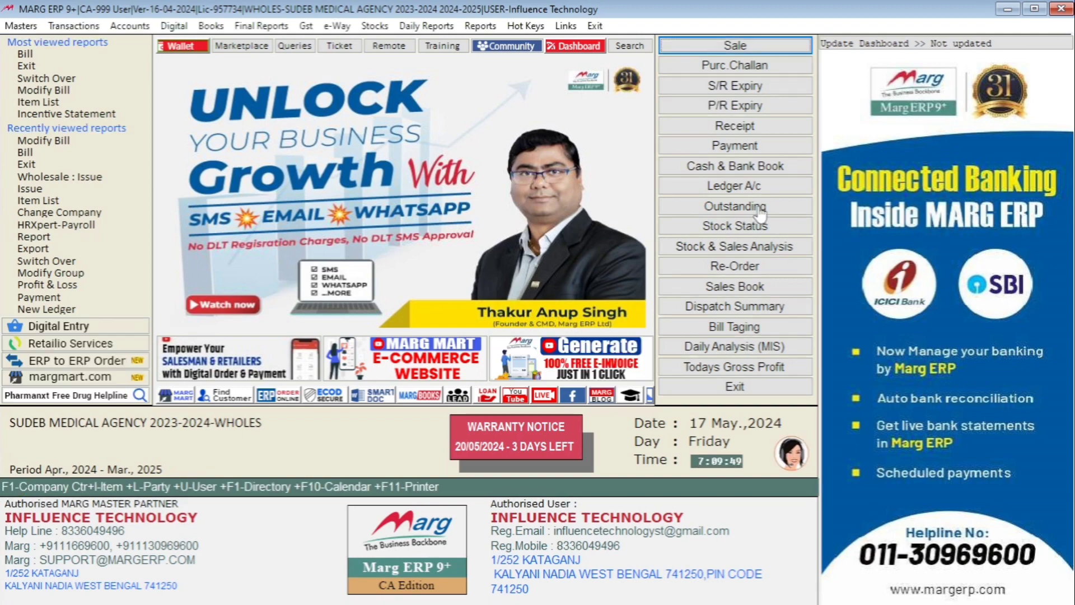
# Open the Re-Arrange My Bill No. utility and choose Add/Change as the operation.
pyautogui.click(482, 28)
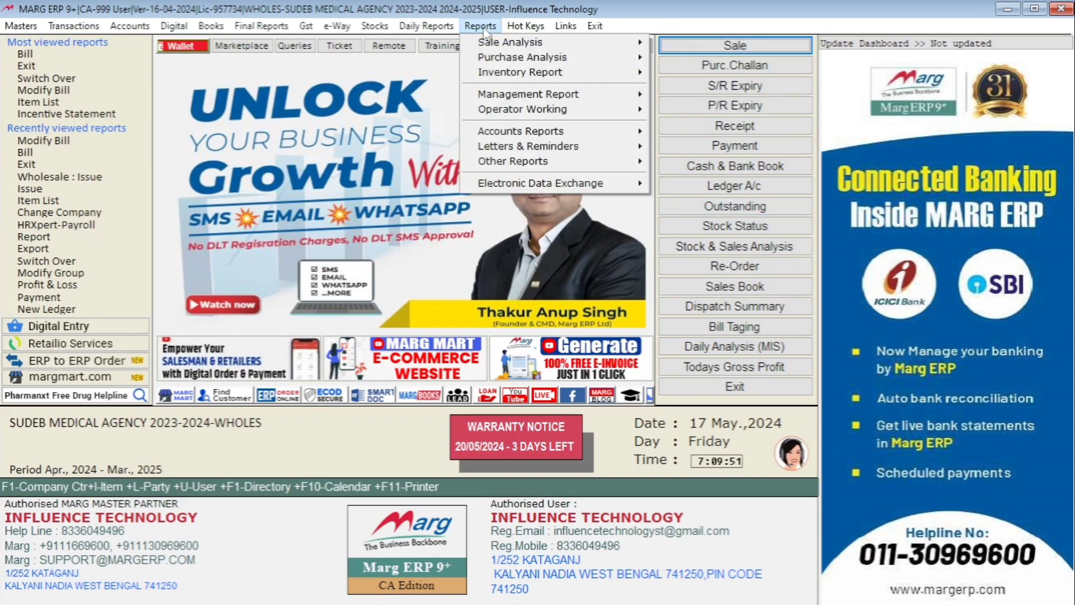
pyautogui.moveTo(591, 101)
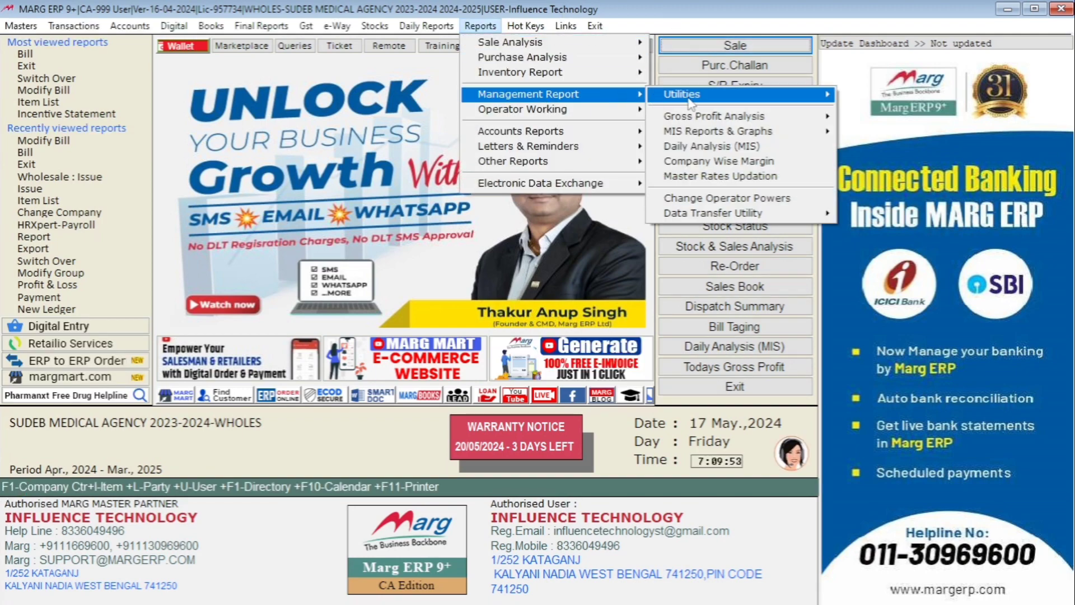
pyautogui.moveTo(690, 96)
pyautogui.moveTo(904, 131)
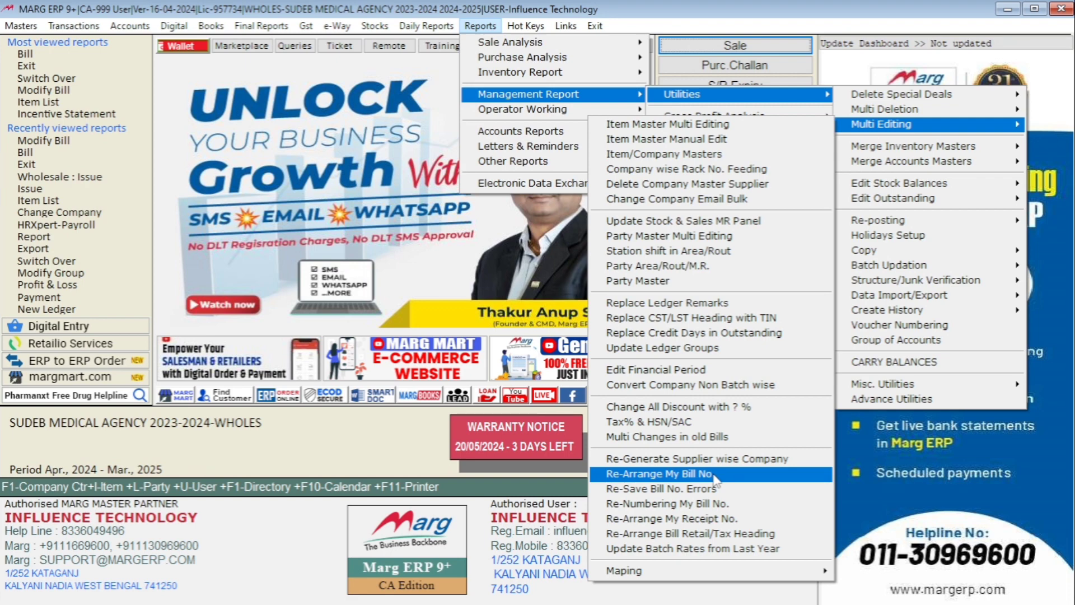
pyautogui.click(714, 473)
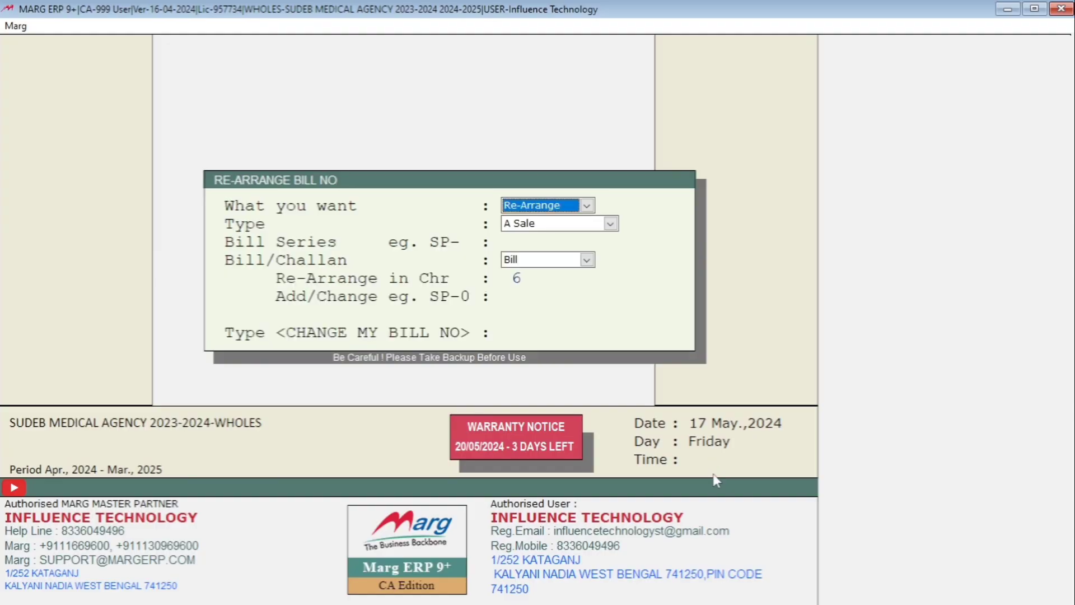
pyautogui.click(587, 206)
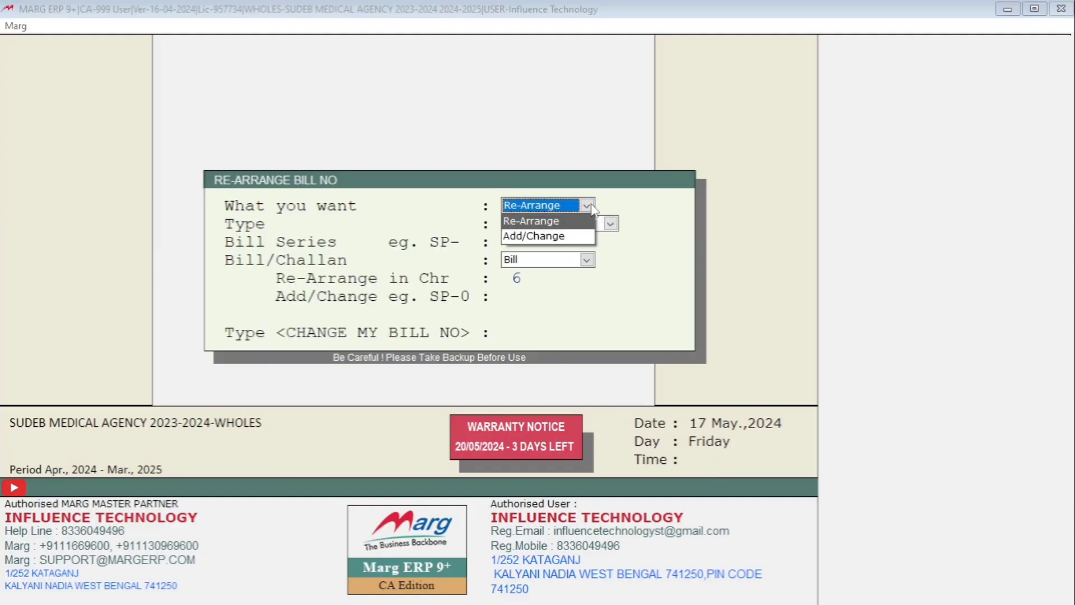
pyautogui.click(546, 243)
pyautogui.press('Return')
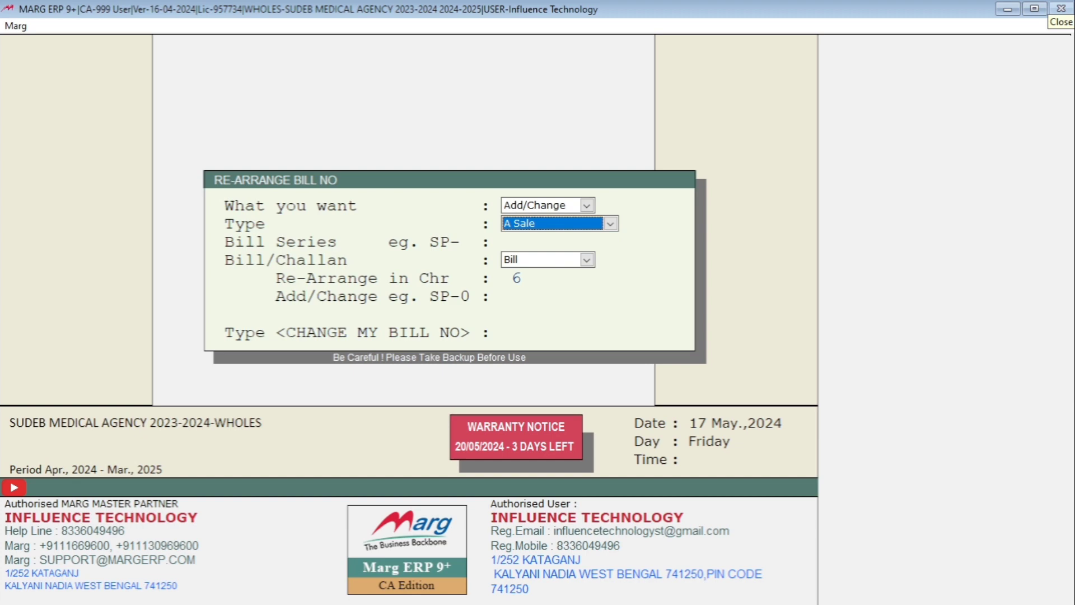
# Set the bill type for the number change to E Purchase.
pyautogui.hotkey('alt', 'Down')
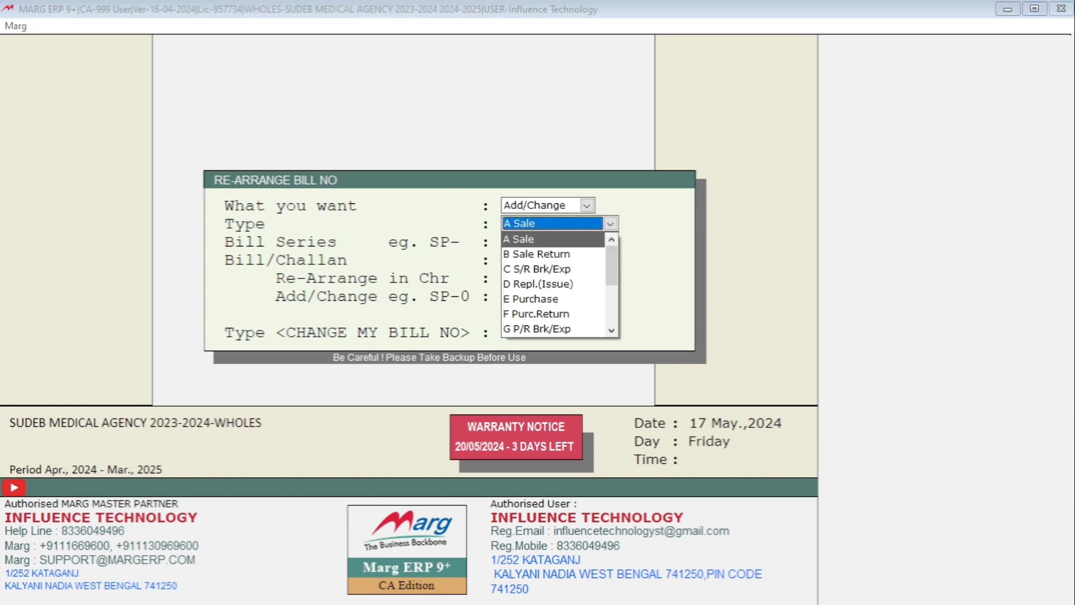
pyautogui.press('Down')
pyautogui.press('Down')
pyautogui.press('Down')
pyautogui.press('Down')
pyautogui.press('Return')
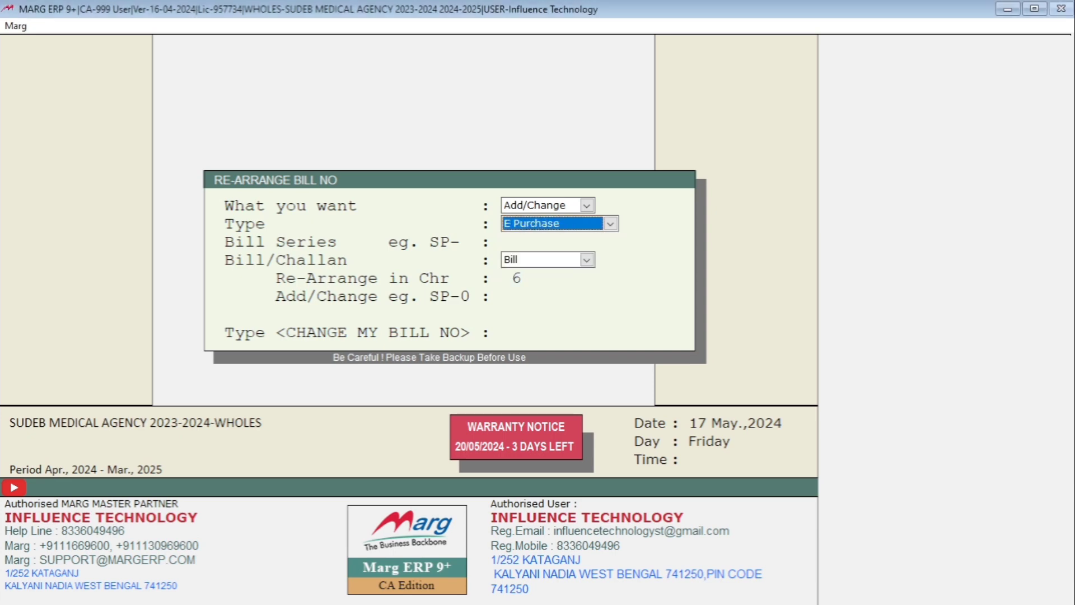
pyautogui.press('Return')
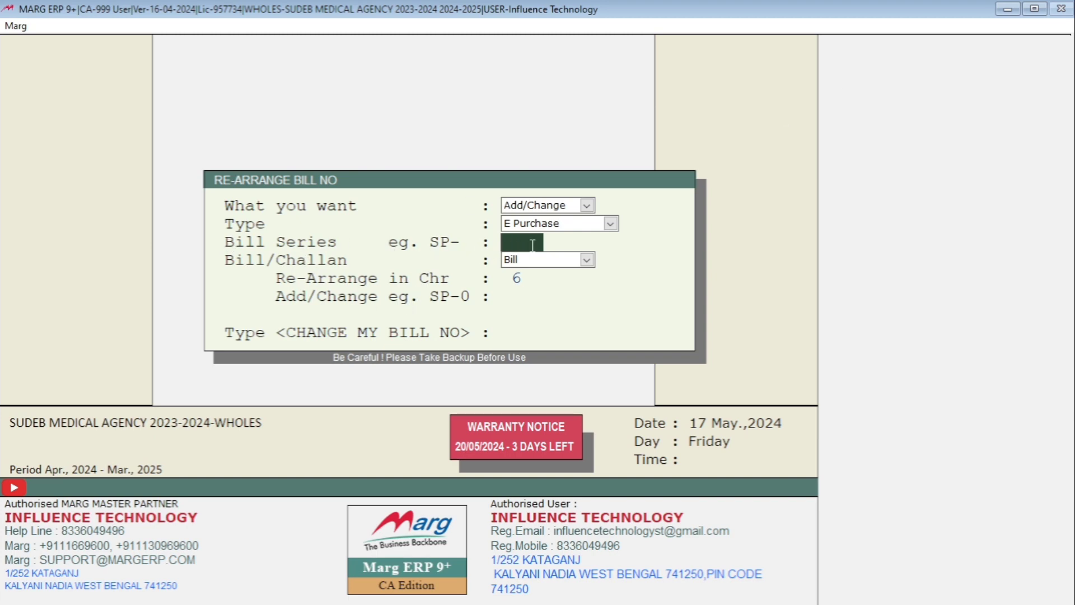
# Enter NEW0 as the bill series, keep Bill, leave the replacement prefix blank, and run the change with the confirmation text CHANGE MY BILL NO.
pyautogui.write('NEW0')
pyautogui.press('Return')
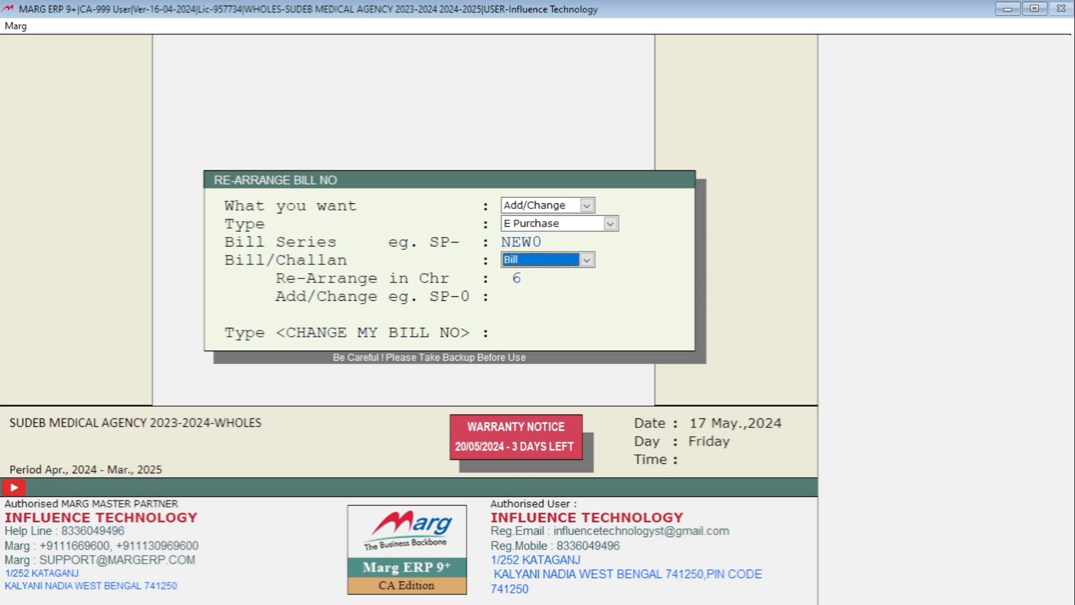
pyautogui.press('Return')
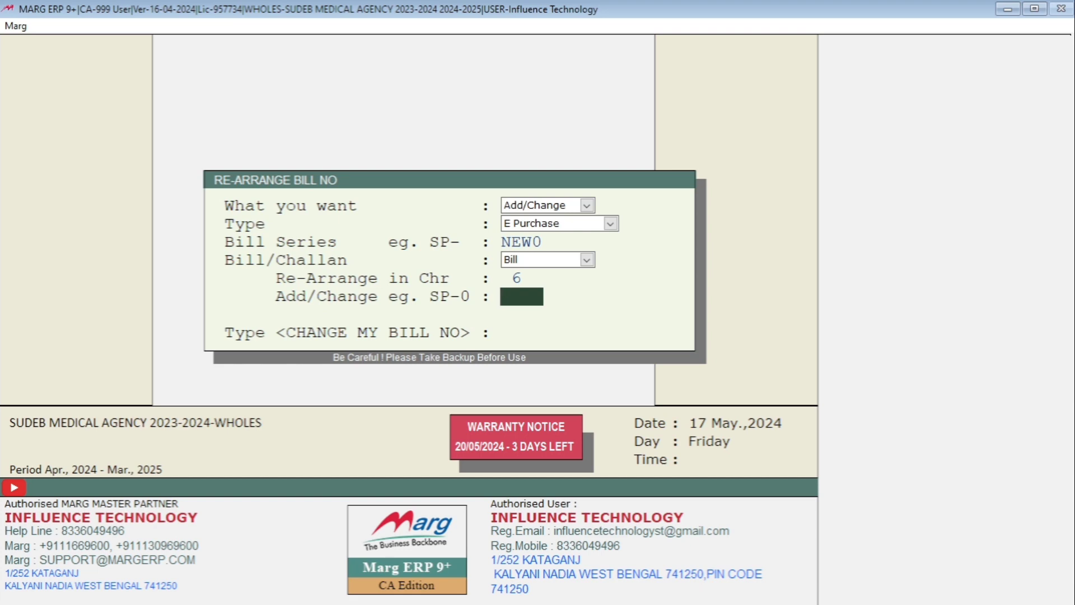
pyautogui.press('Return')
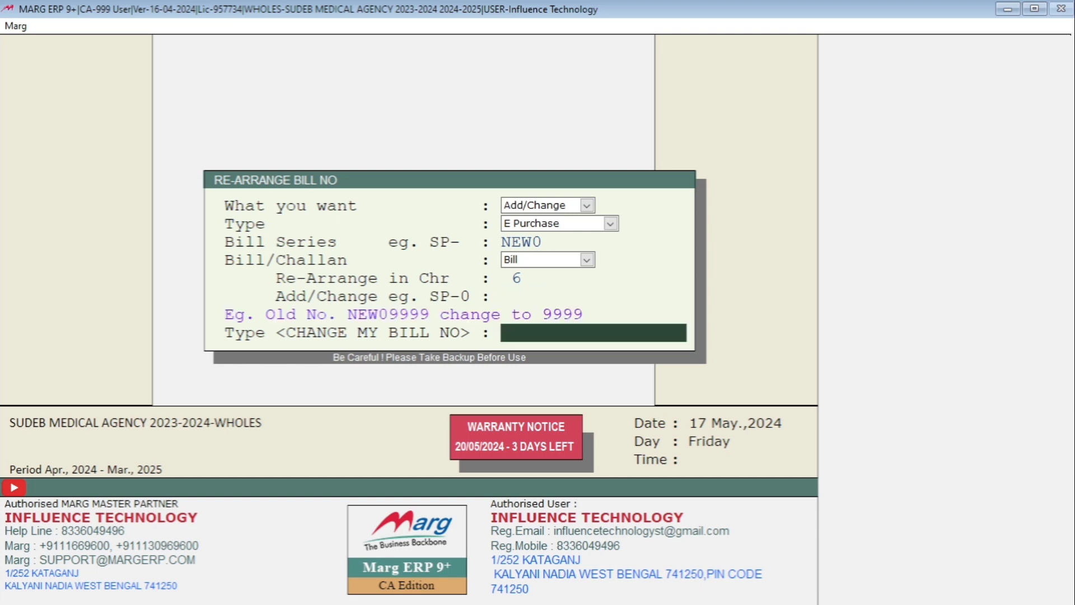
pyautogui.write('CHANGE MY BILL NO')
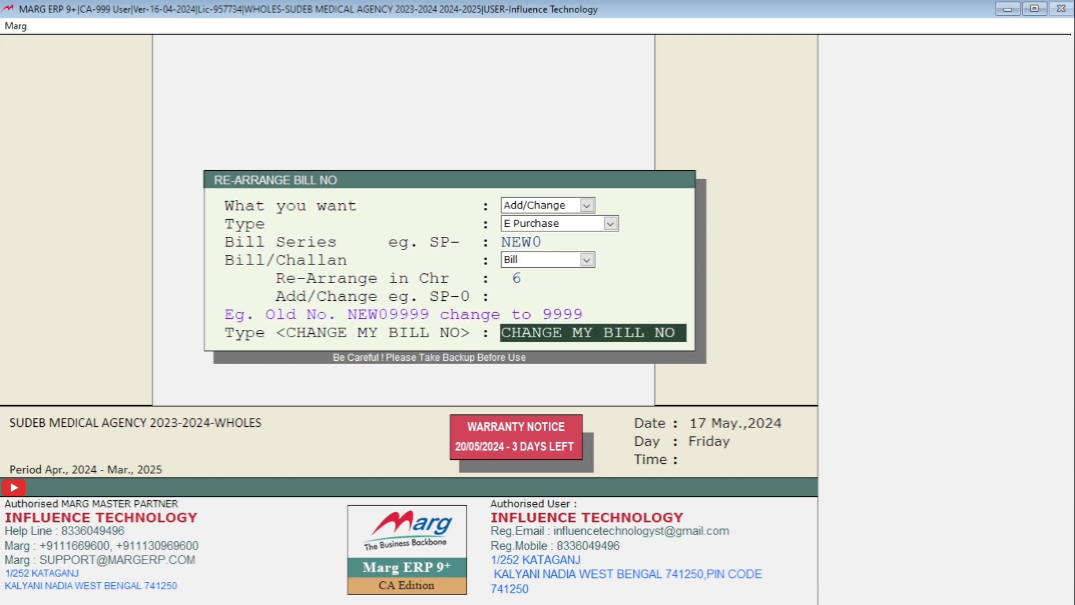
pyautogui.press('Return')
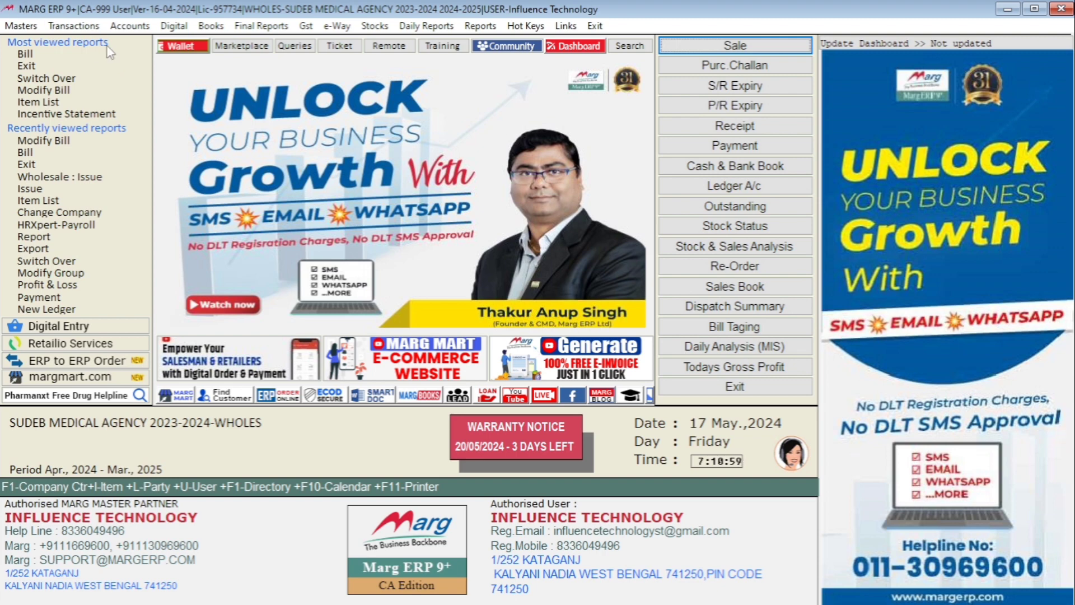
# List the purchase bills of All Time for editing, with all ledgers and all hold states included.
pyautogui.click(85, 26)
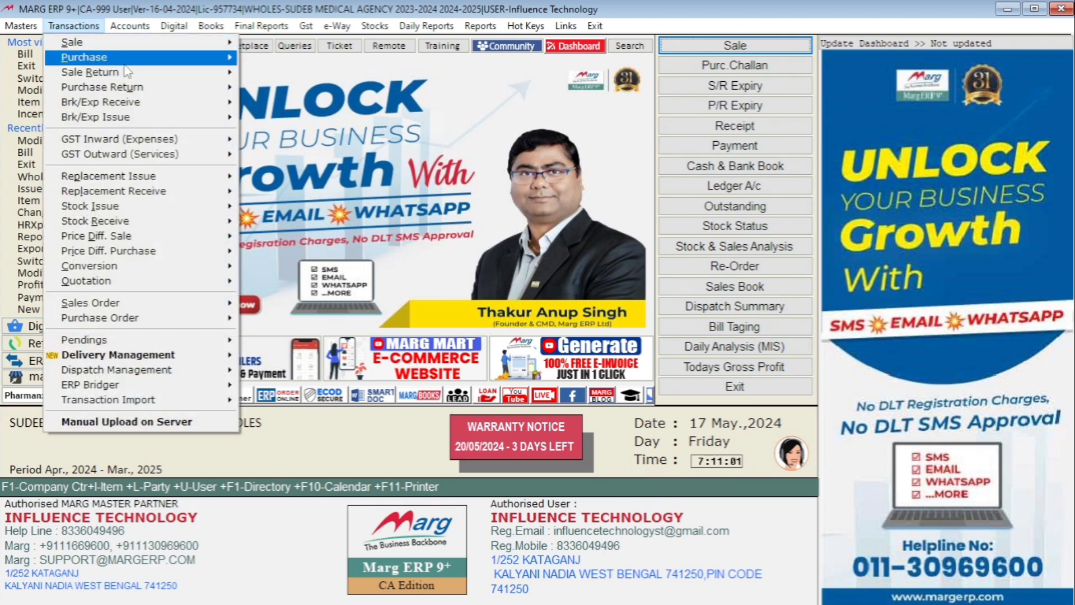
pyautogui.moveTo(112, 58)
pyautogui.click(288, 94)
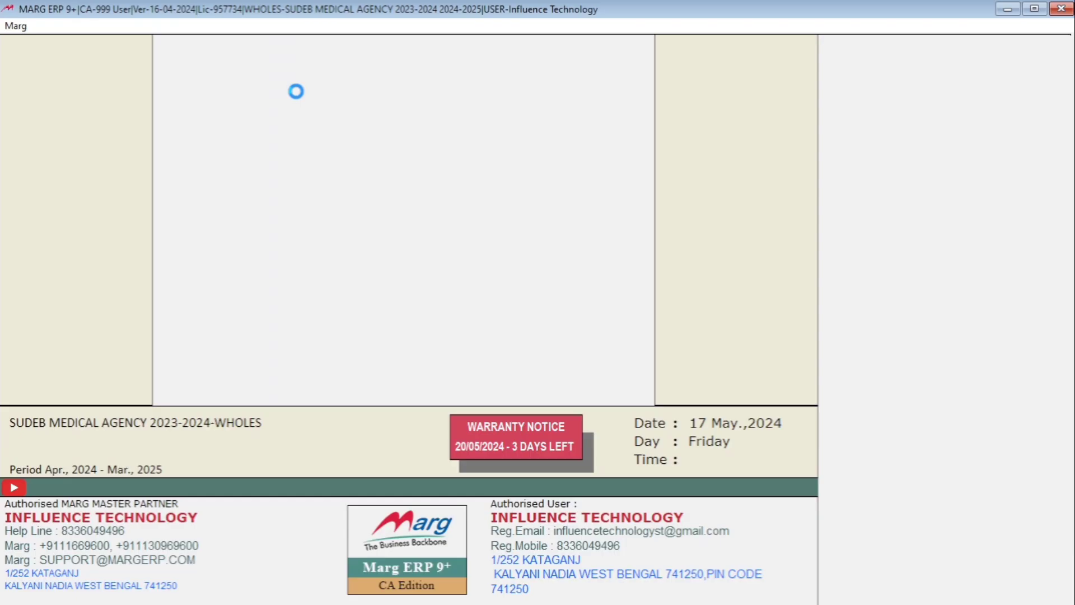
pyautogui.press('Return')
pyautogui.press('a')
pyautogui.press('Return')
pyautogui.press('Return')
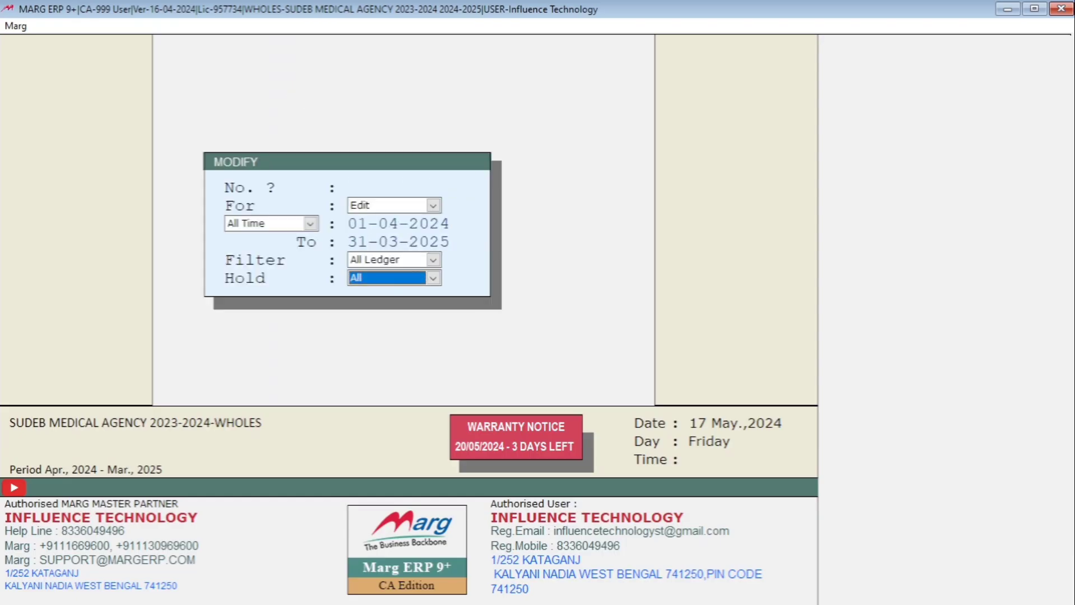
pyautogui.press('Return')
# Open the 21-04 purchase bill from DUTTA ENTERPRISE, check its entry number, and return to the list.
pyautogui.press('Up')
pyautogui.press('Up')
pyautogui.press('Up')
pyautogui.press('Up')
pyautogui.press('Up')
pyautogui.press('Up')
pyautogui.press('Up')
pyautogui.press('Up')
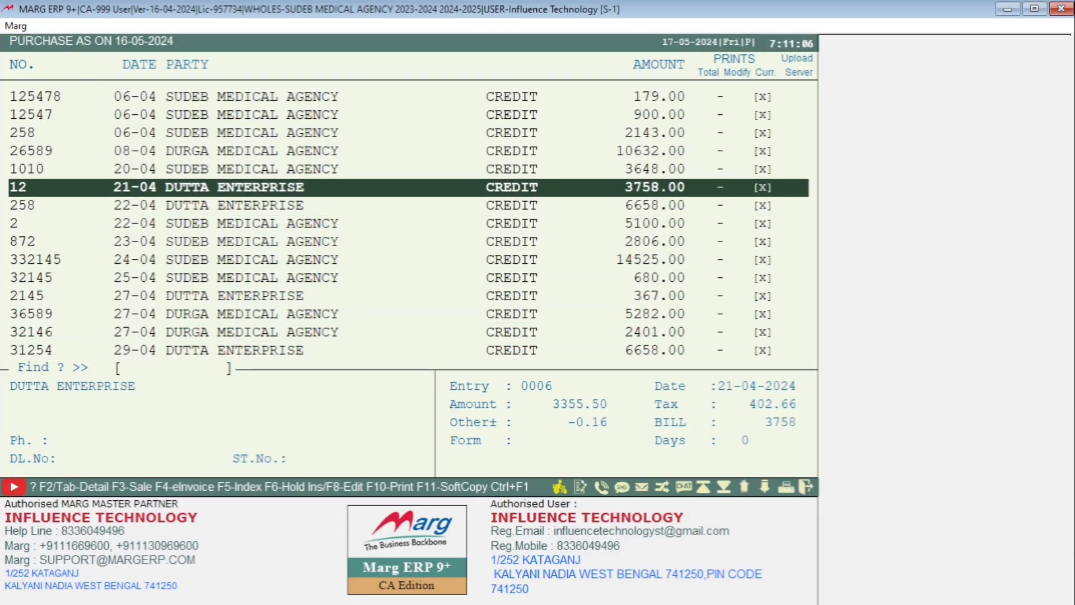
pyautogui.press('Return')
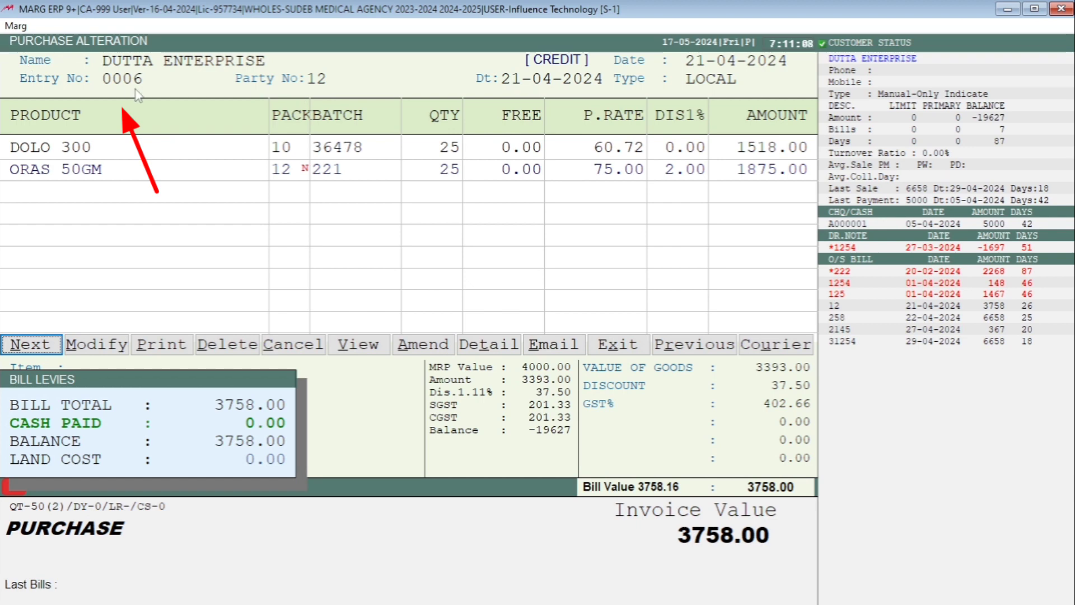
pyautogui.press('Escape')
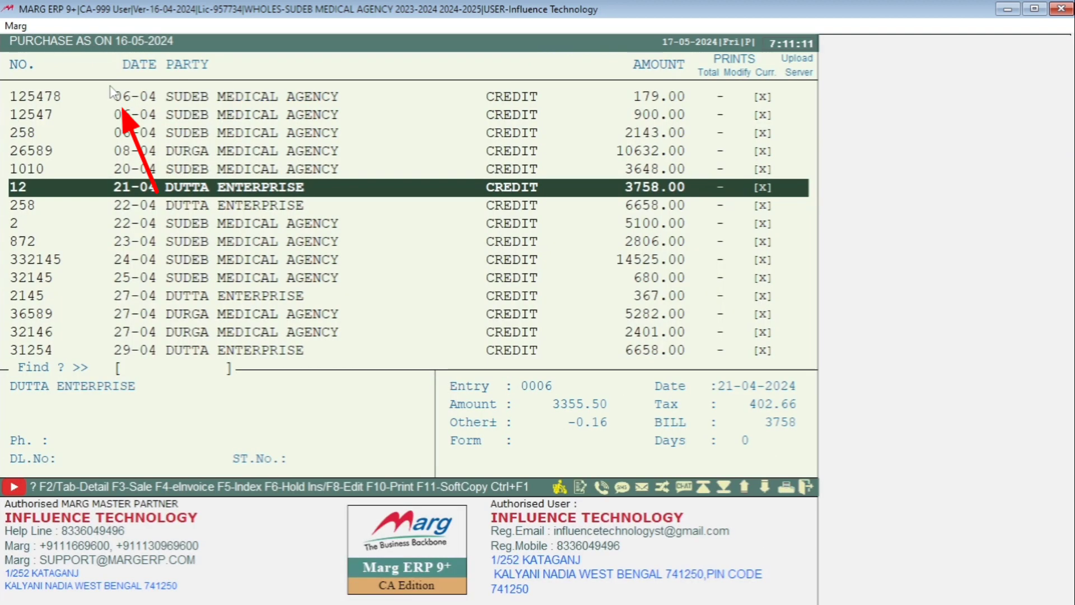
# Check the entry numbers of the following purchase bills from 22-04 through 27-04, then return to the main screen.
pyautogui.press('Down')
pyautogui.press('Return')
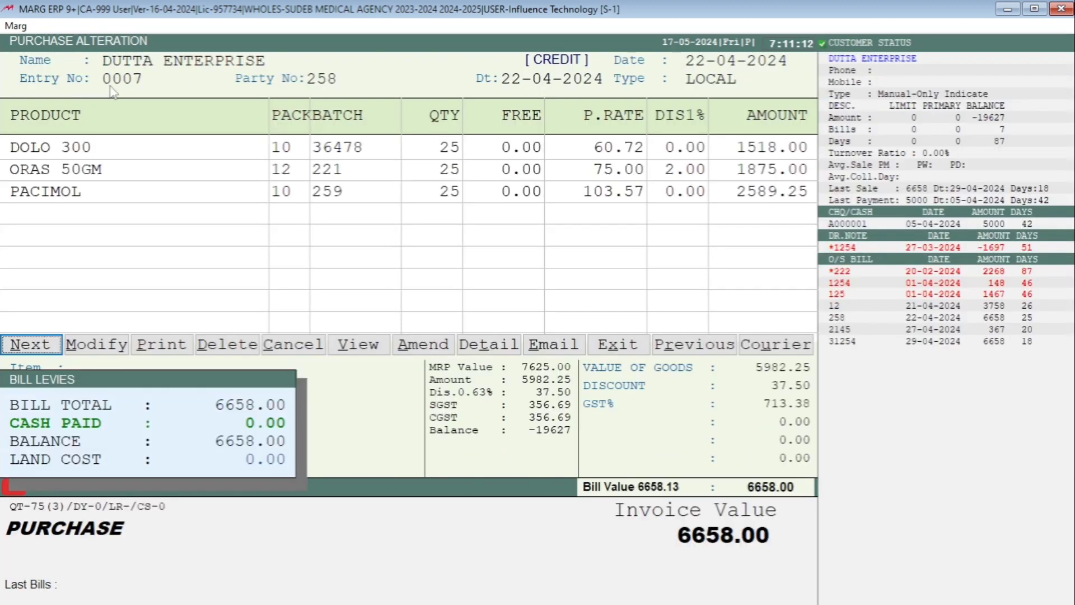
pyautogui.press('Escape')
pyautogui.press('Down')
pyautogui.press('Down')
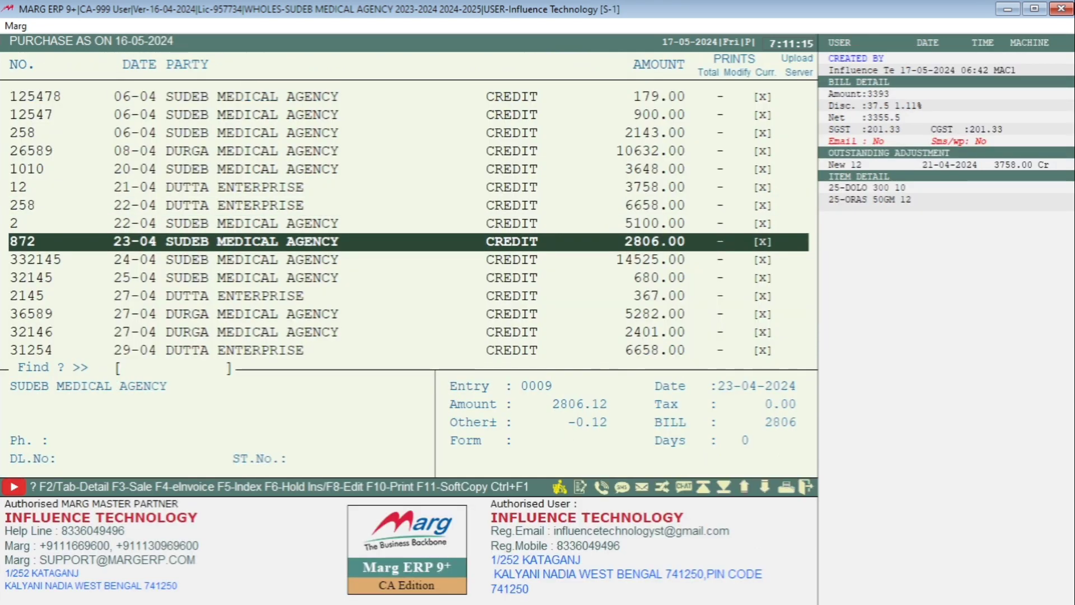
pyautogui.press('Return')
pyautogui.press('Return')
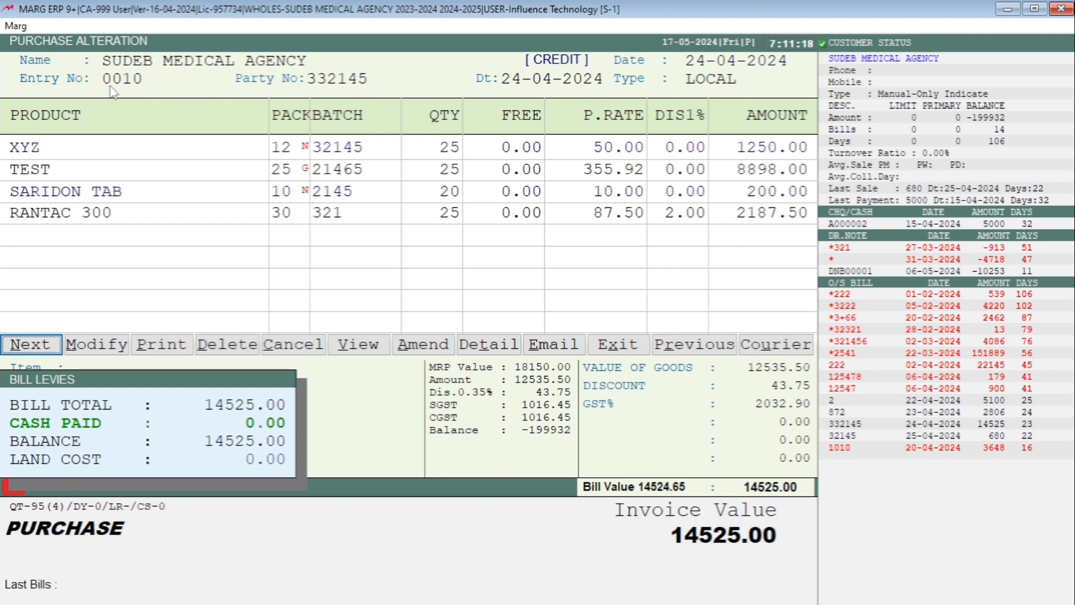
pyautogui.press('Return')
pyautogui.press('Return')
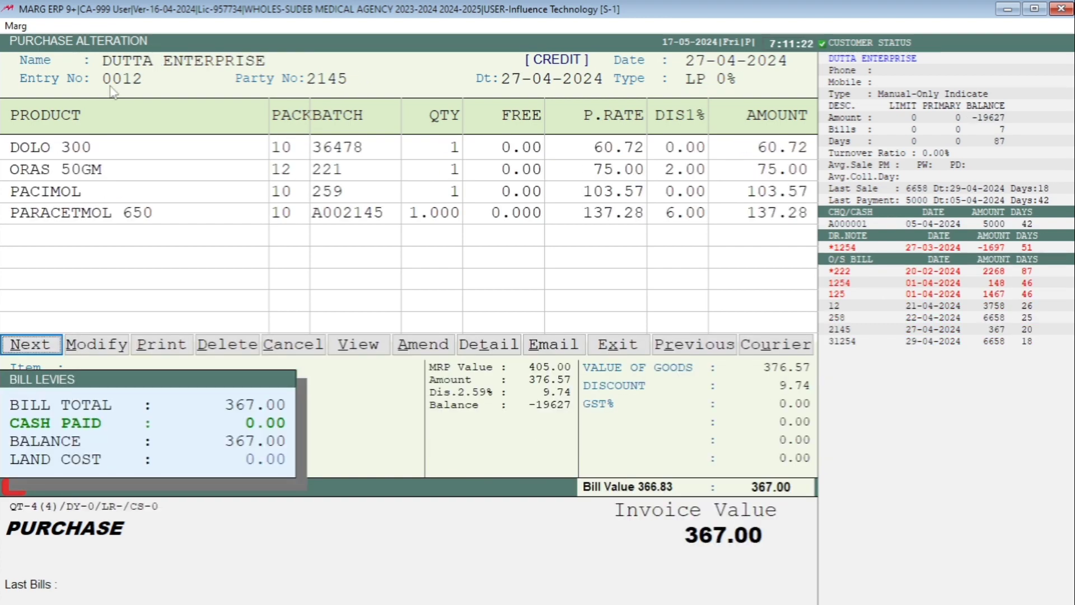
pyautogui.press('Escape')
pyautogui.press('Escape')
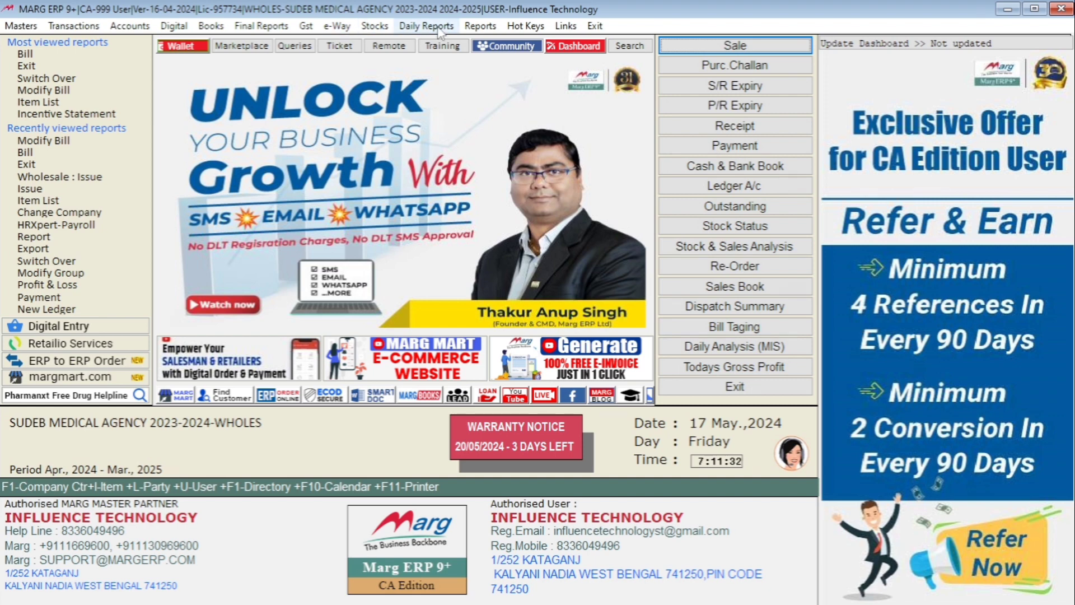
pyautogui.click(483, 25)
pyautogui.moveTo(576, 98)
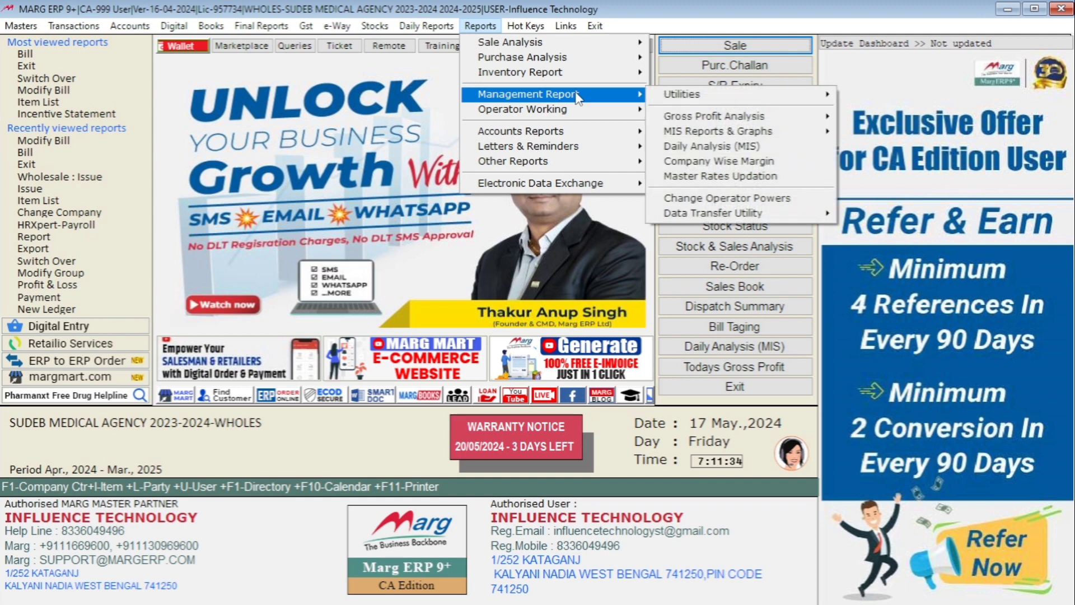
pyautogui.moveTo(711, 96)
pyautogui.moveTo(885, 127)
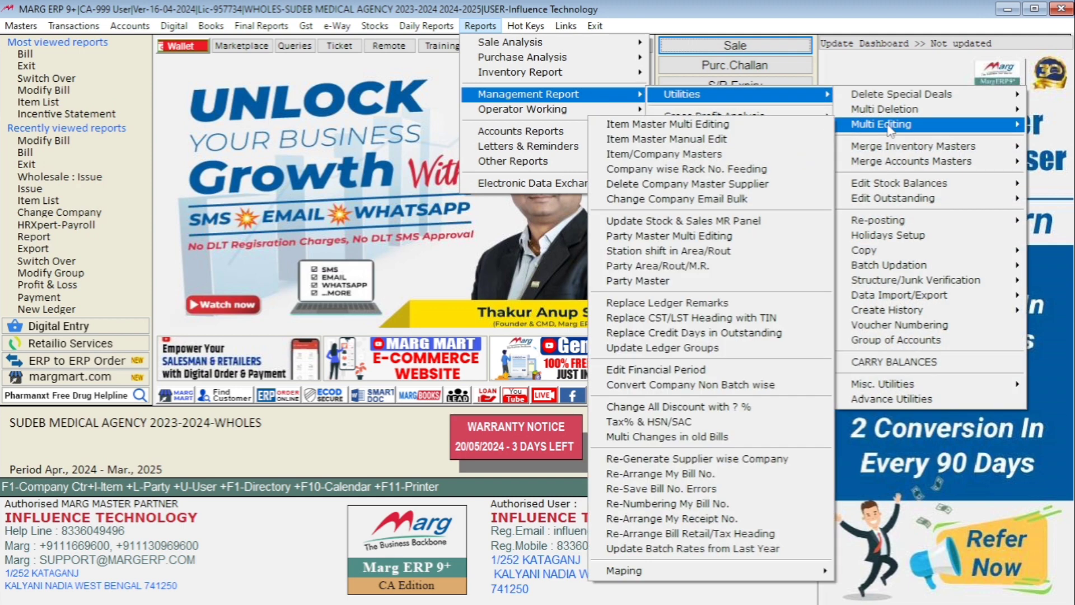
pyautogui.click(669, 475)
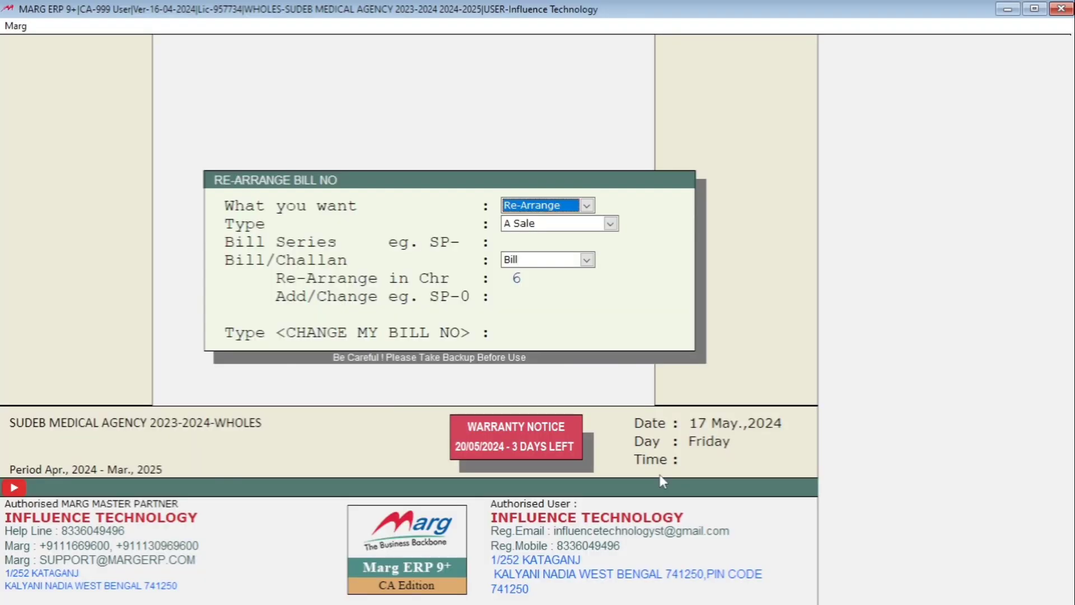
pyautogui.press('Down')
pyautogui.press('Return')
pyautogui.press('e')
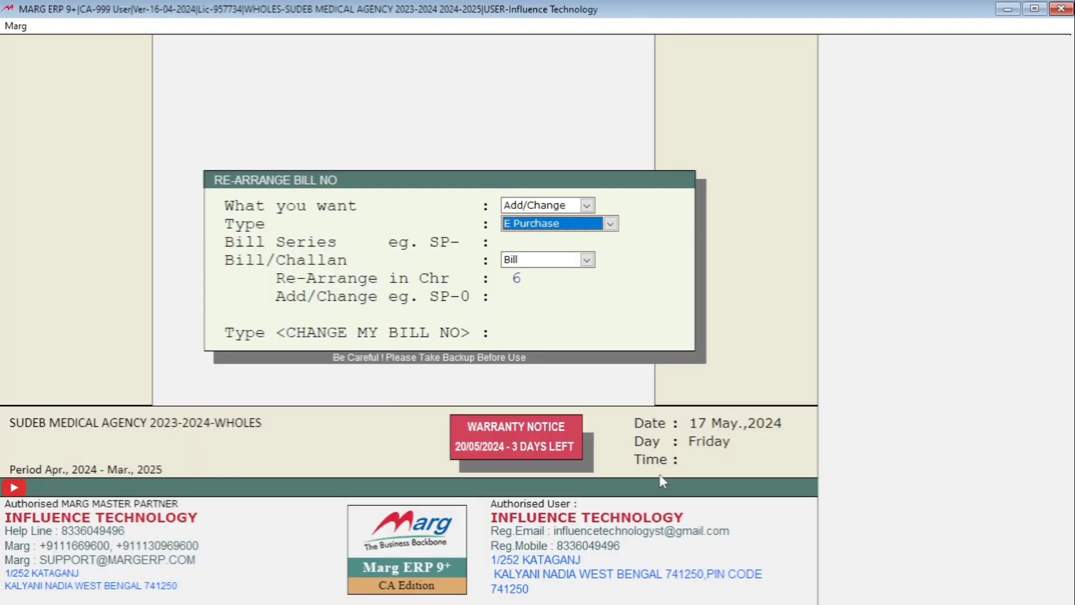
pyautogui.press('space')
pyautogui.press('Return')
pyautogui.press('Return')
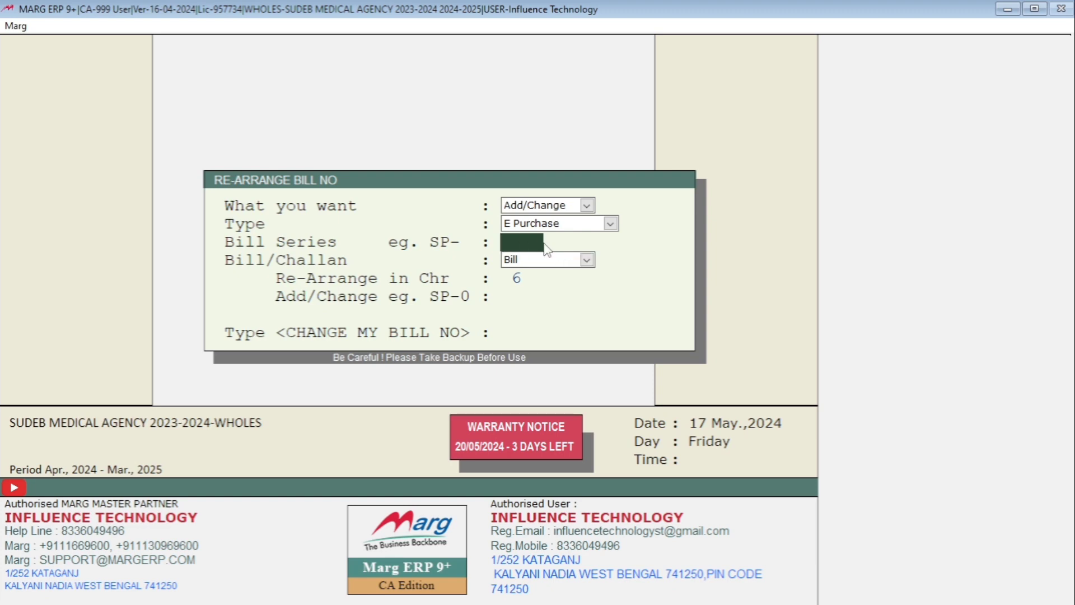
pyautogui.write('NEW0')
pyautogui.press('Return')
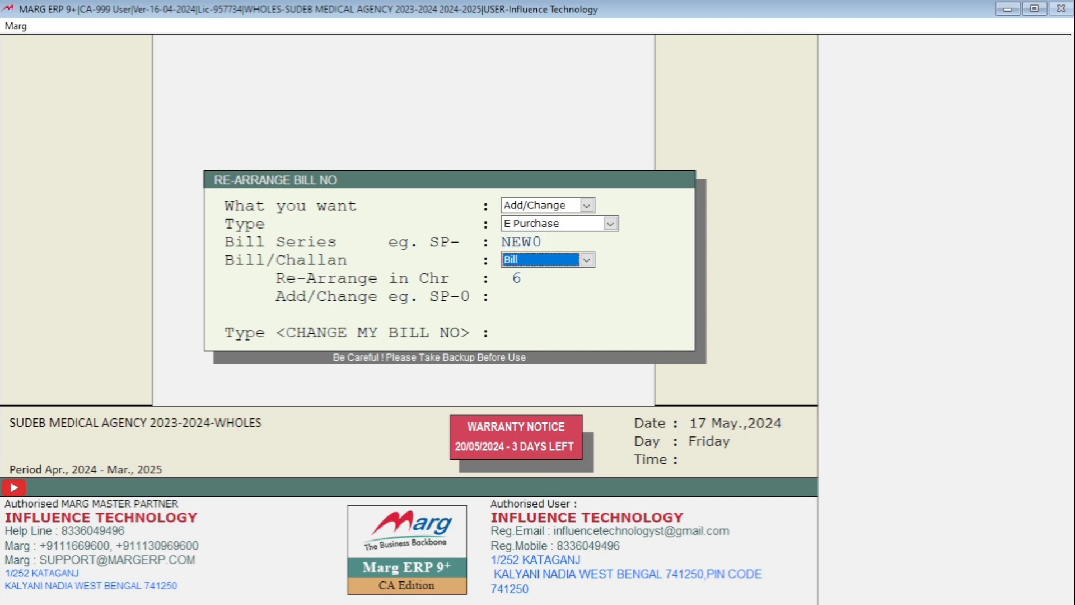
pyautogui.press('Up')
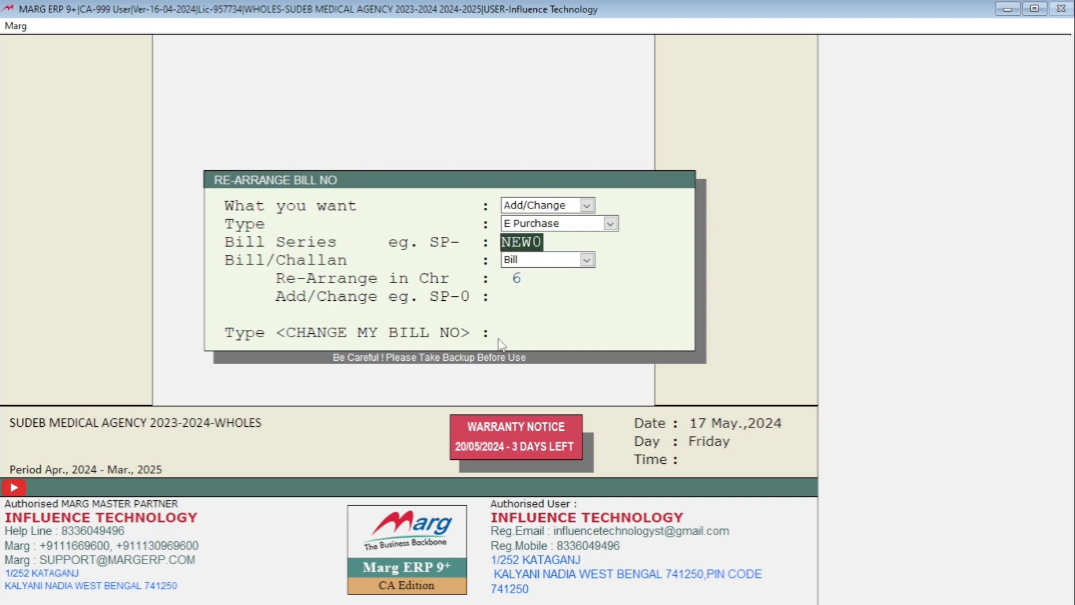
pyautogui.press('Return')
pyautogui.press('Return')
pyautogui.press('Return')
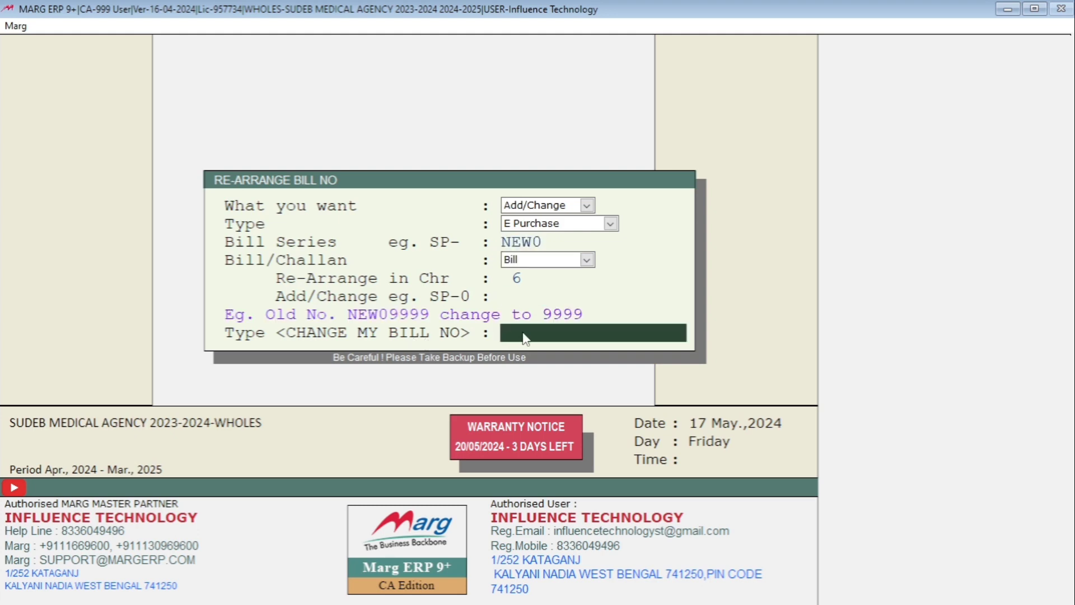
pyautogui.write('CHANGE MY BILL NO')
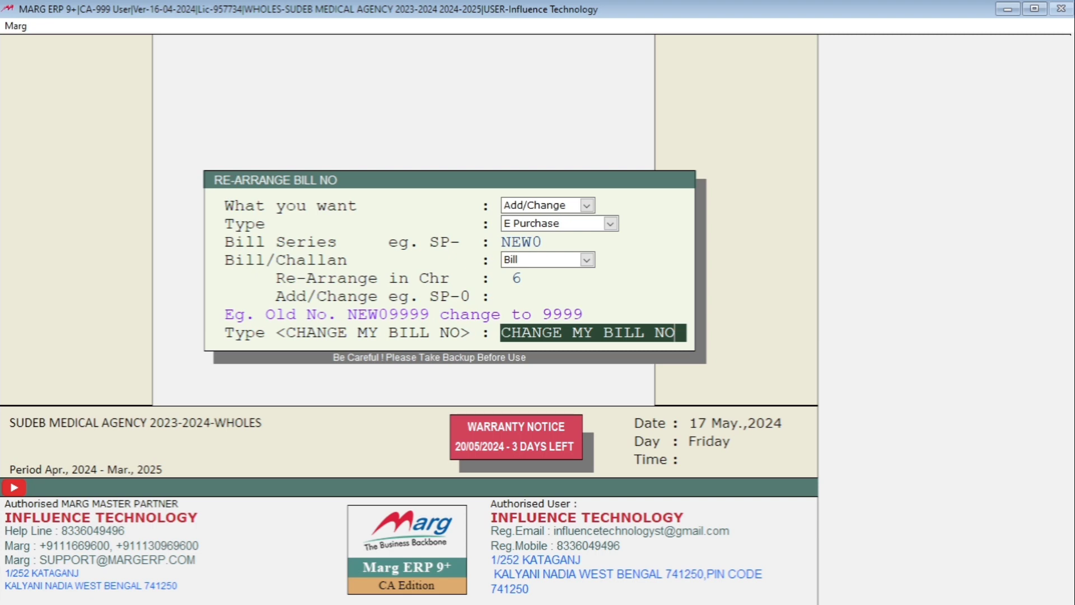
pyautogui.click(537, 241)
pyautogui.press('Return')
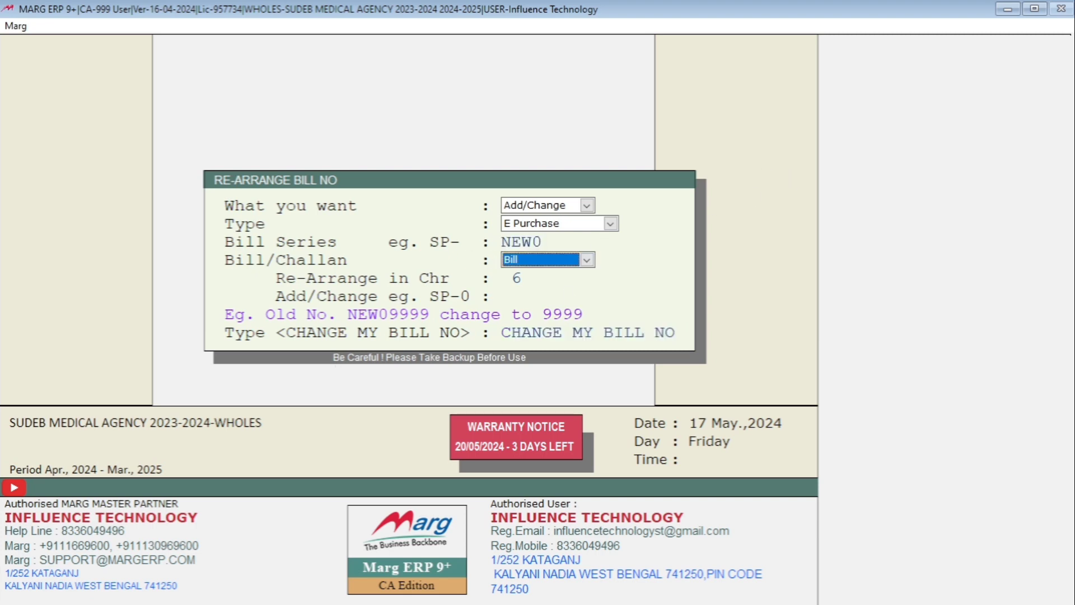
pyautogui.press('Up')
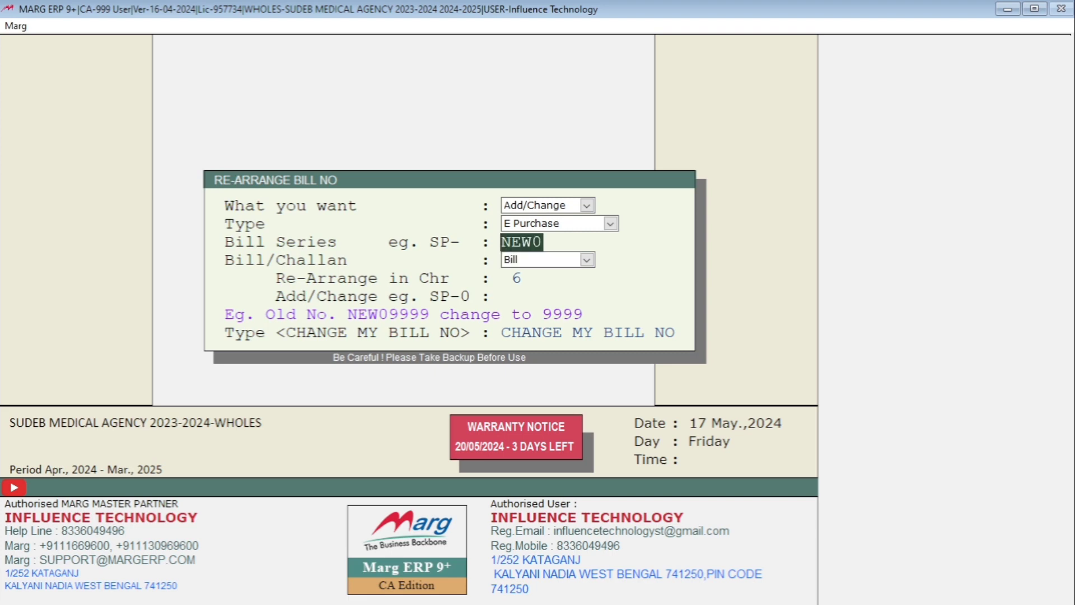
pyautogui.press('Escape')
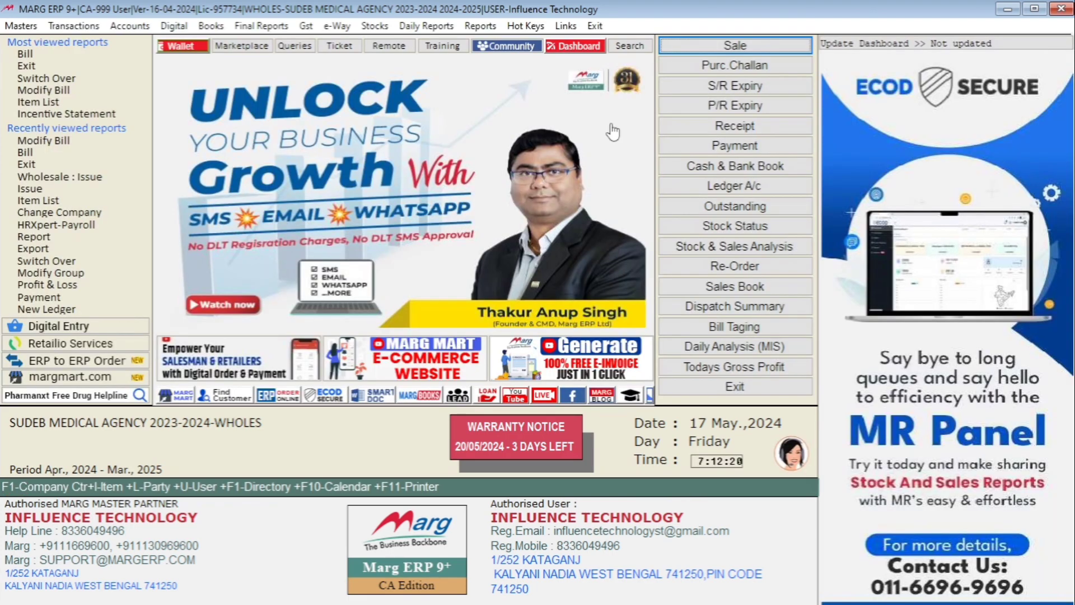
# Open the Re-Arrange My Bill No. utility and choose Add/Change for the type E Purchase.
pyautogui.click(480, 26)
pyautogui.click(528, 95)
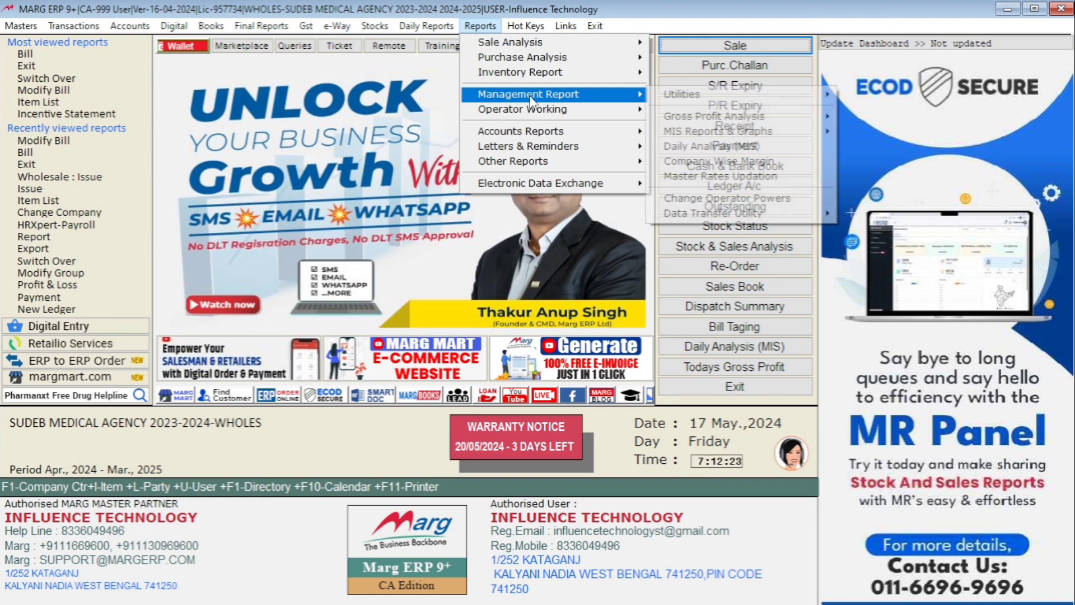
pyautogui.click(704, 101)
pyautogui.moveTo(953, 133)
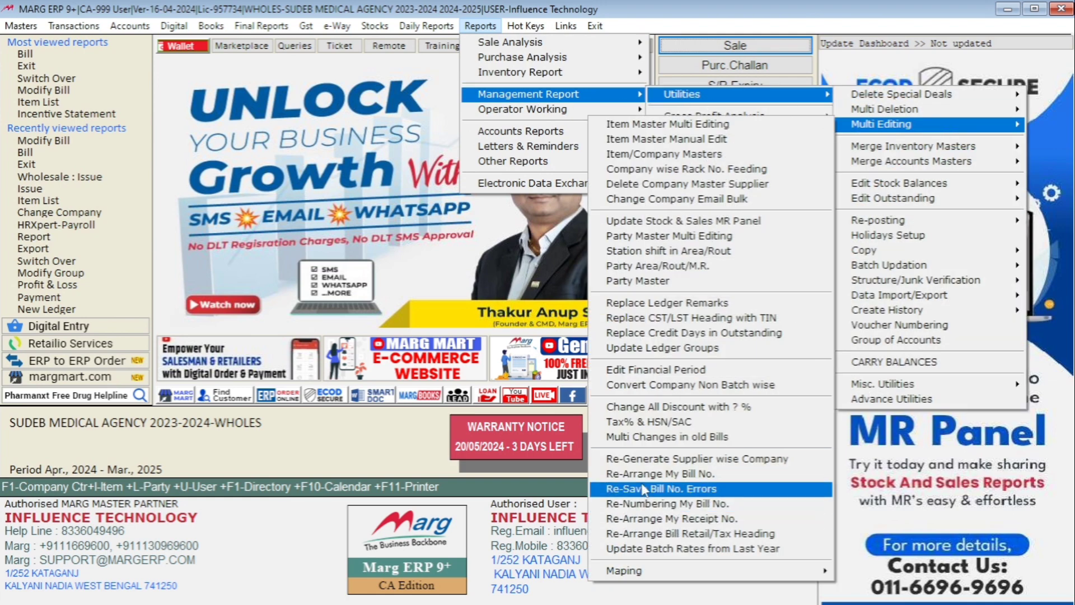
pyautogui.click(663, 475)
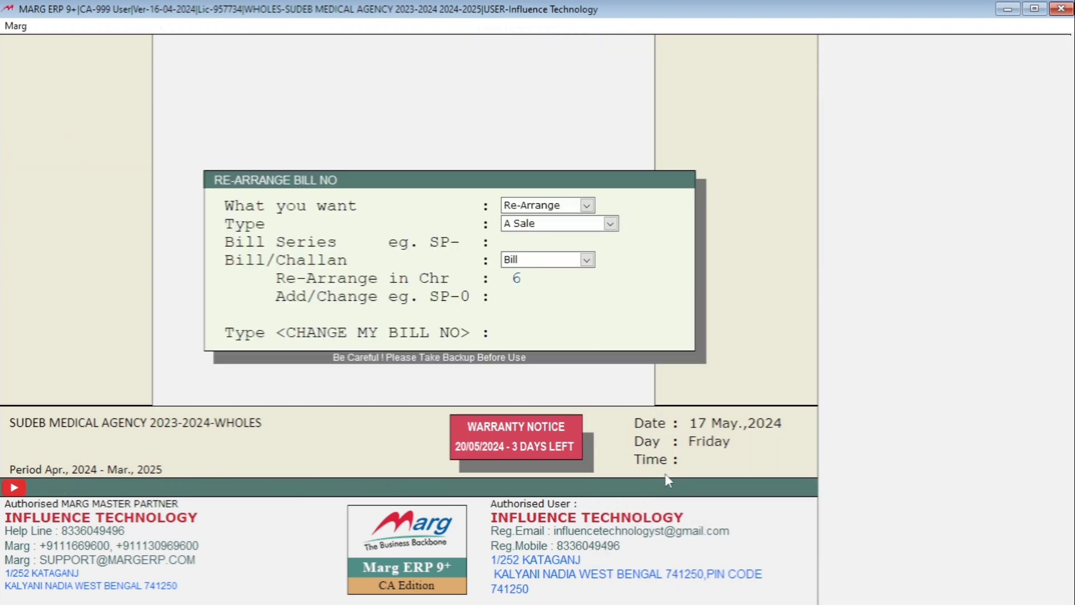
pyautogui.press('Down')
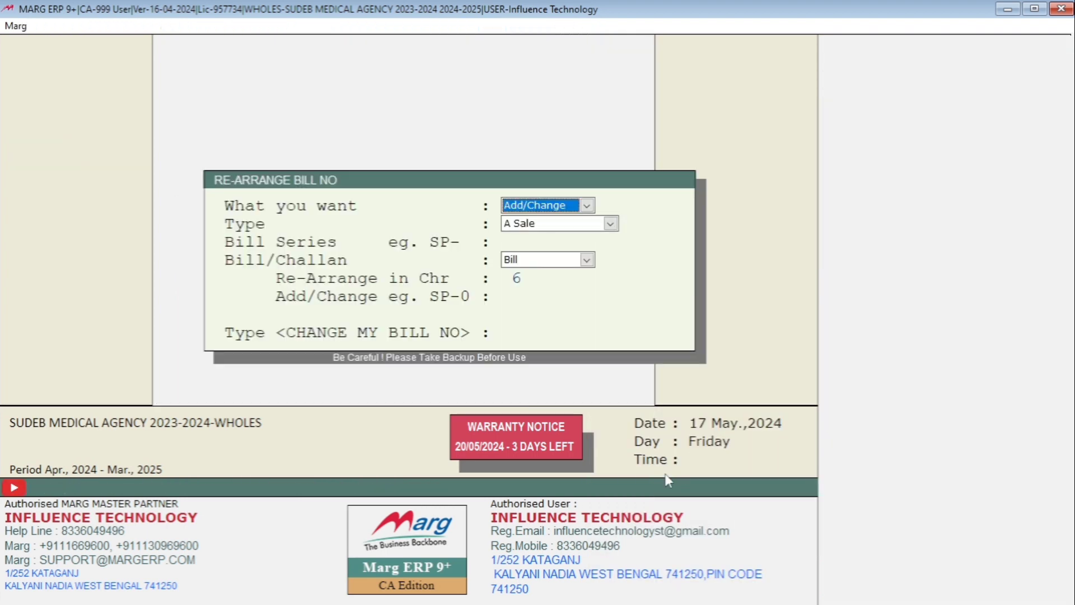
pyautogui.press('Return')
pyautogui.hotkey('alt', 'Down')
pyautogui.press('Down')
pyautogui.press('Down')
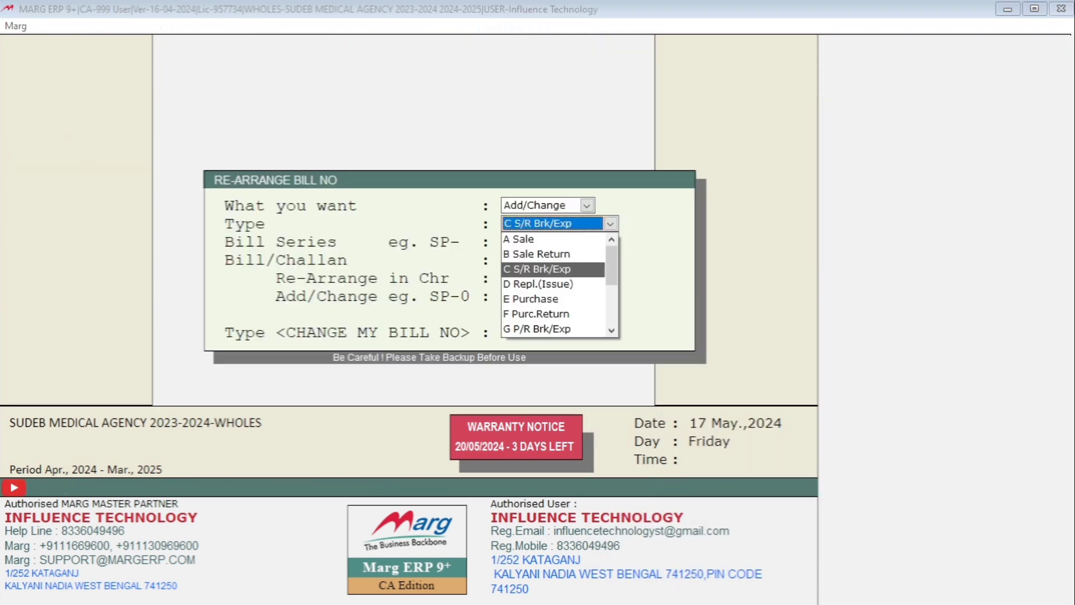
pyautogui.press('Down')
pyautogui.press('Down')
pyautogui.press('Return')
pyautogui.press('Return')
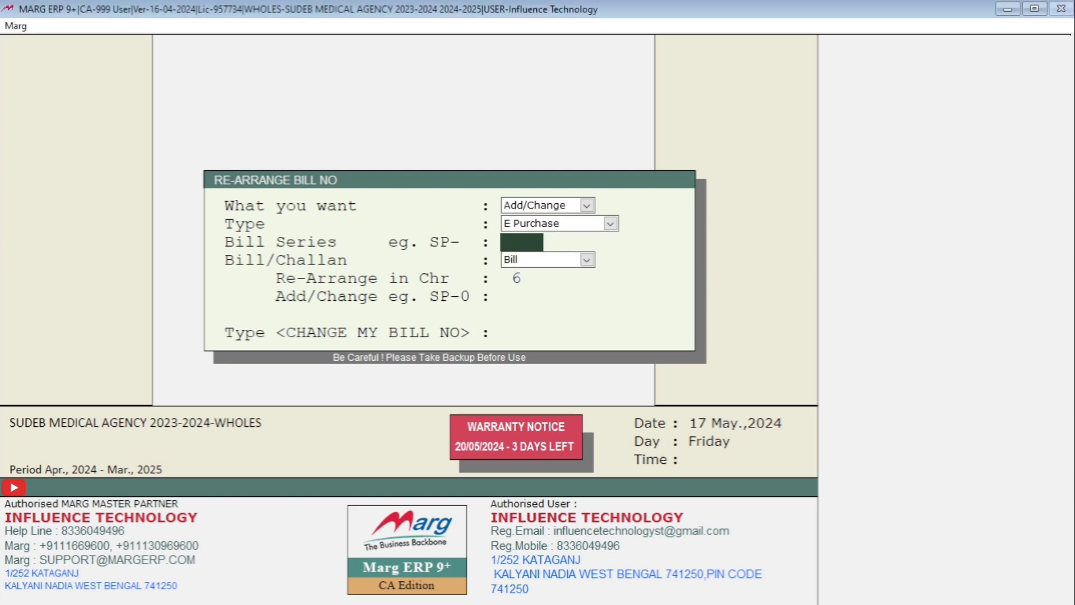
# Leave the bill series blank, keep Bill, enter EN-0 as the new prefix, and run the change with the confirmation text CHANGE MY BILL NO.
pyautogui.press('Return')
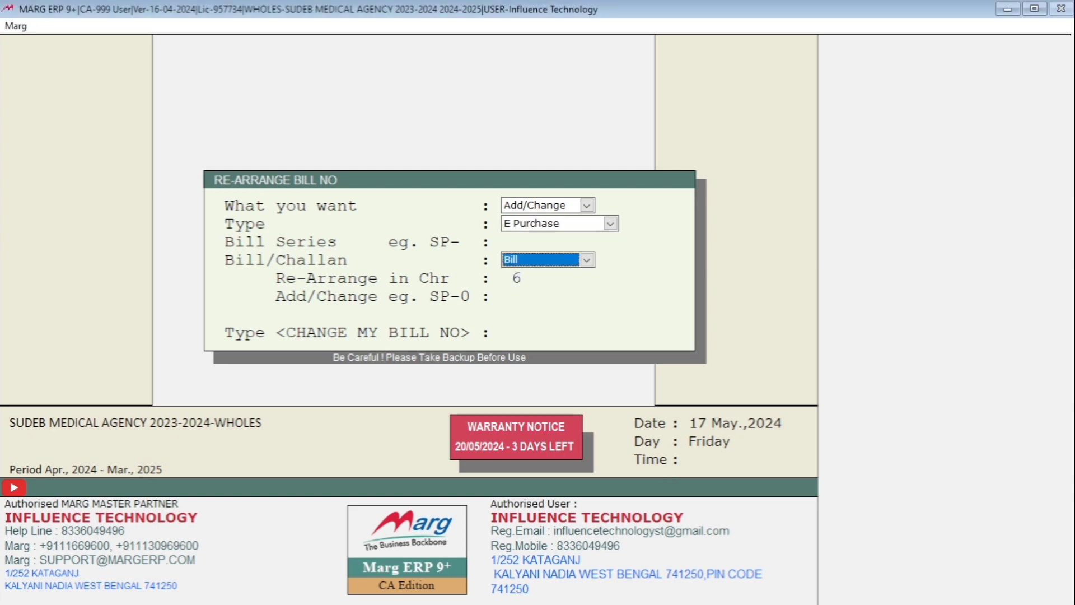
pyautogui.press('Return')
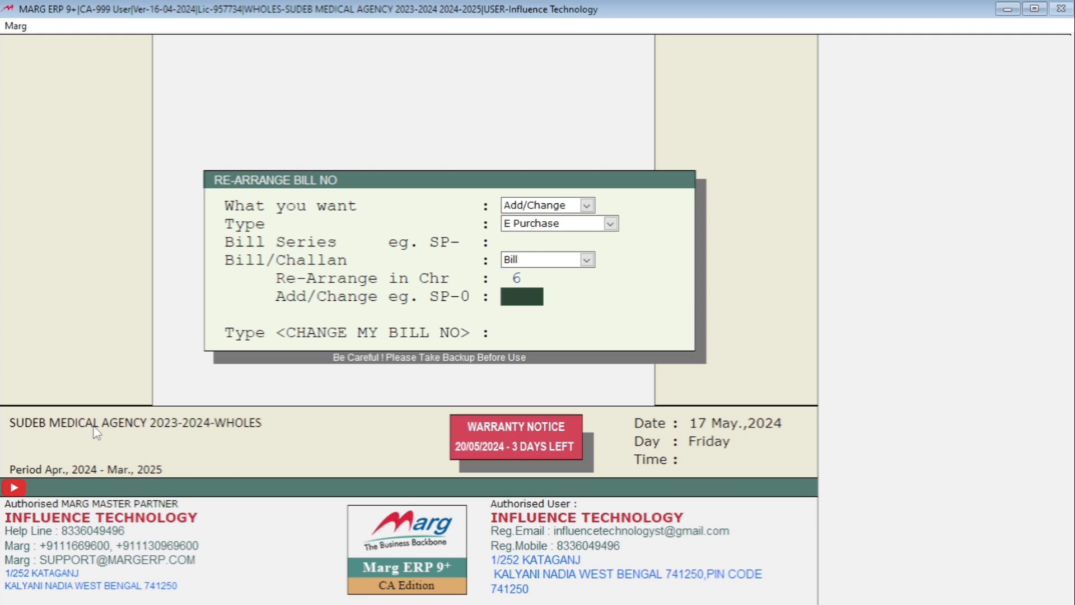
pyautogui.write('EN-0')
pyautogui.press('Return')
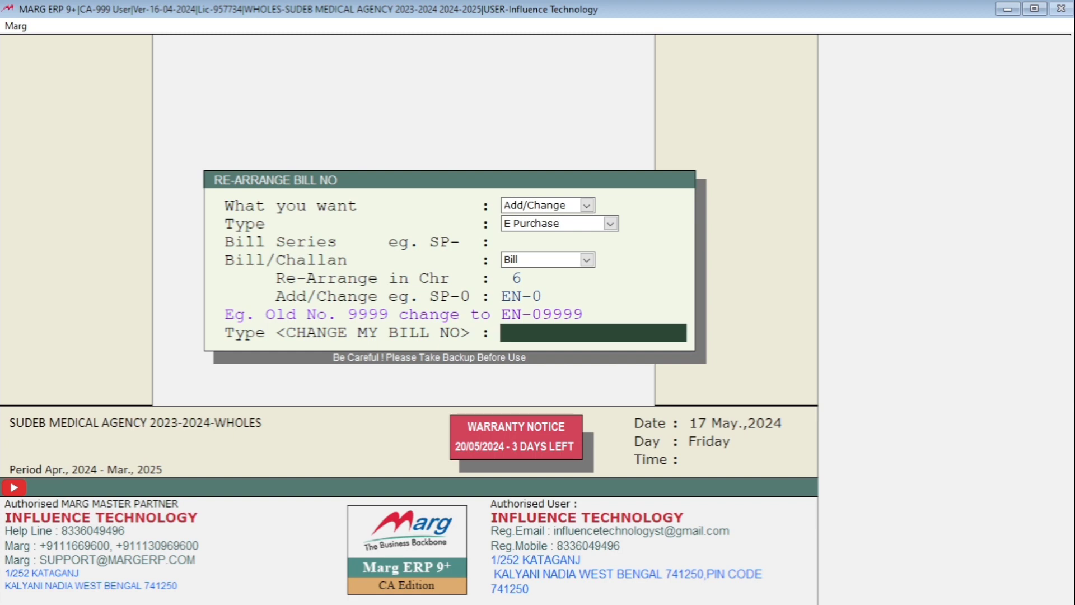
pyautogui.write('CHANGE MY BILL NO')
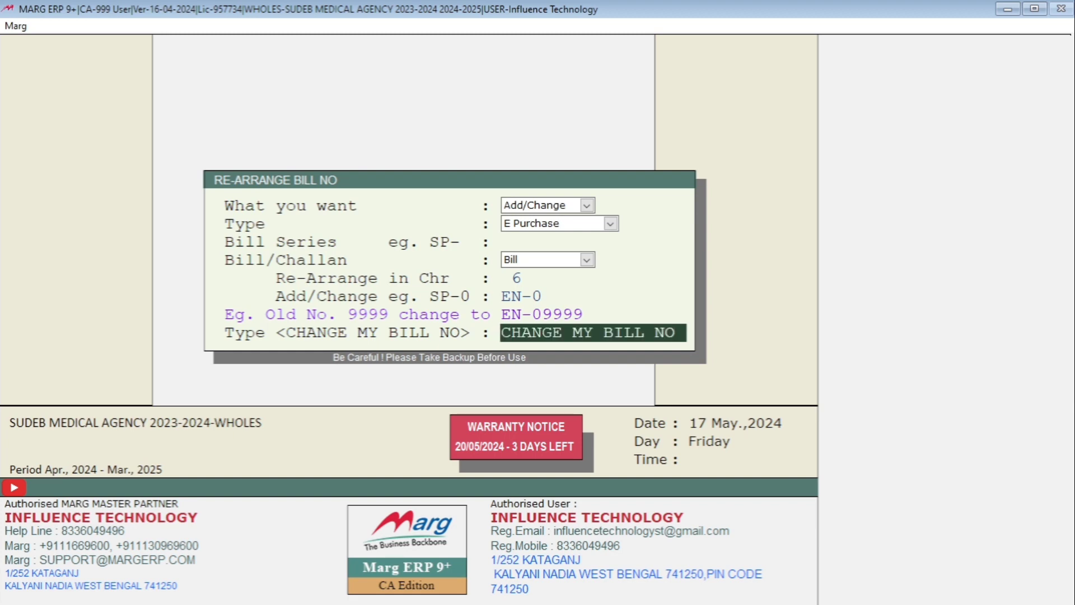
pyautogui.press('Return')
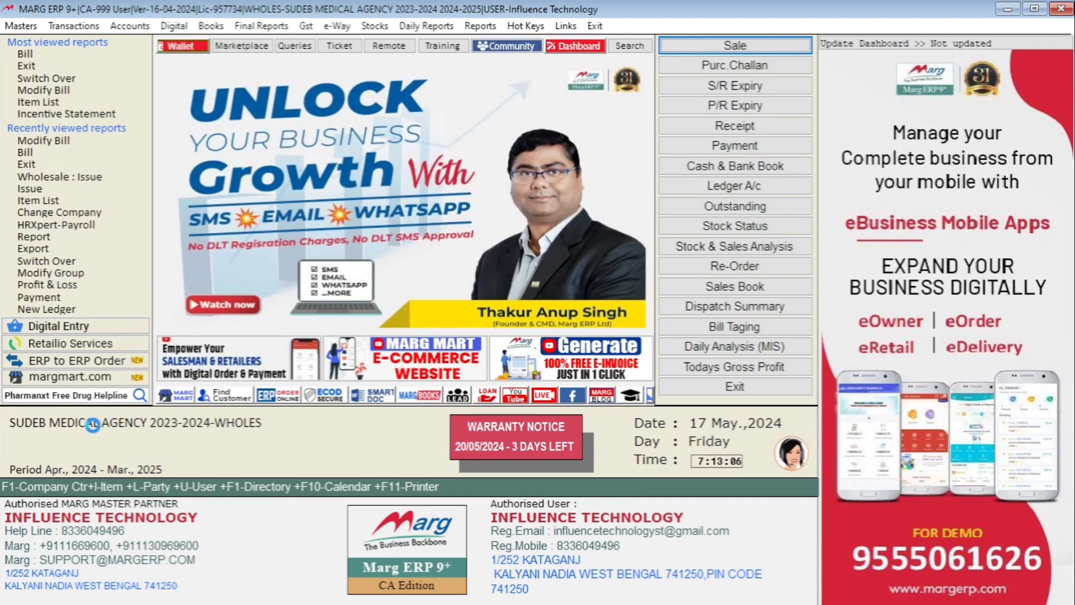
# List the purchase bills of All Time for editing, keeping All Ledger as the filter and All for hold.
pyautogui.hotkey('alt', 't')
pyautogui.press('Down')
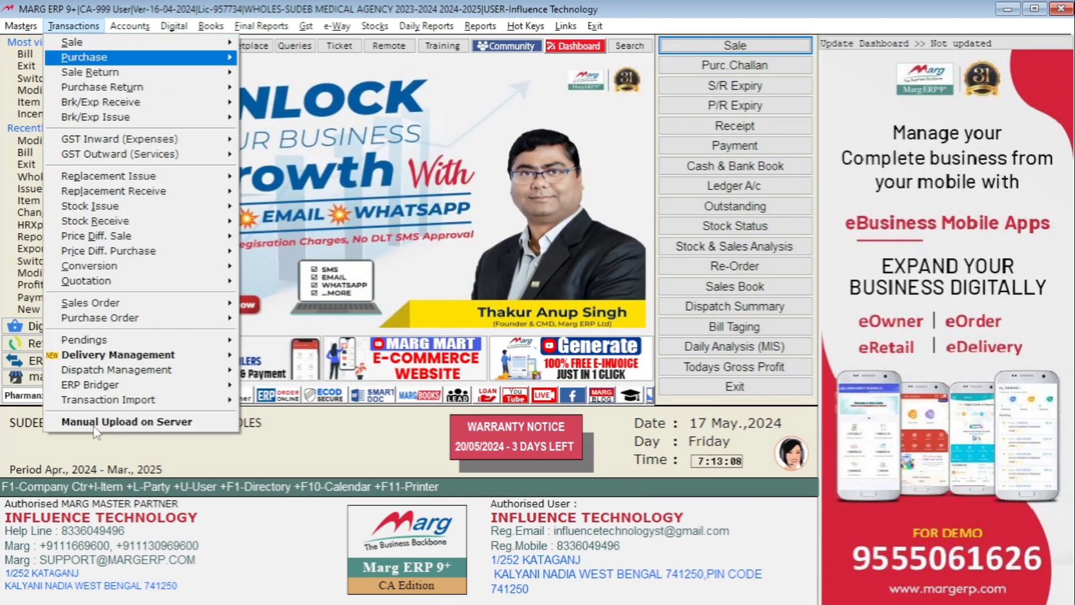
pyautogui.press('Right')
pyautogui.press('Down')
pyautogui.press('Down')
pyautogui.press('Return')
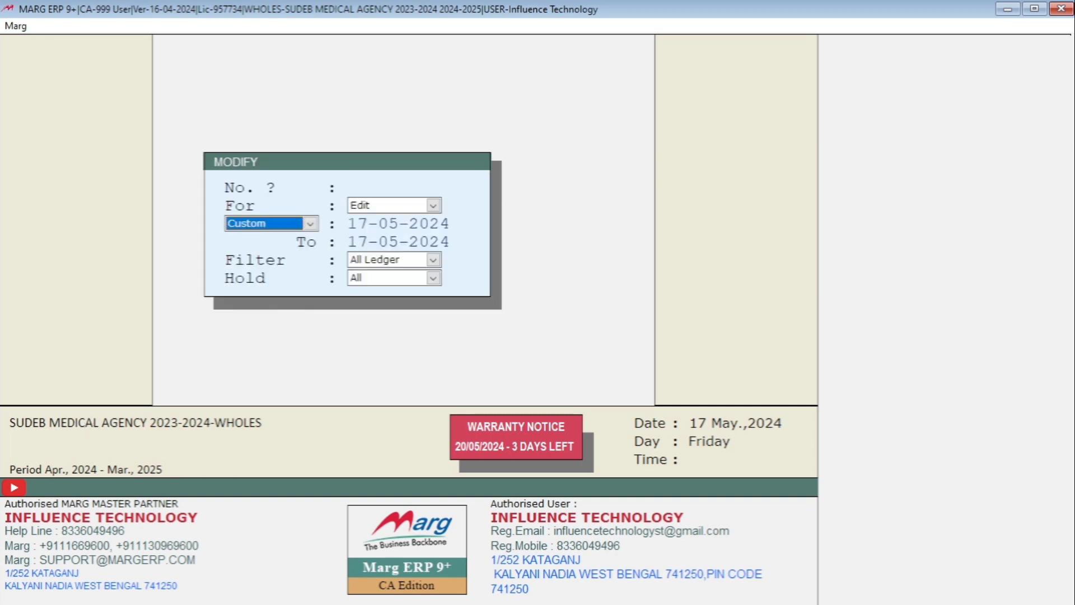
pyautogui.press('a')
pyautogui.press('Return')
pyautogui.press('Return')
pyautogui.press('Return')
# Open the 27-04 purchase bill 32146 from DURGA MEDICAL AGENCY, check its entry number, and return to the list.
pyautogui.press('Up')
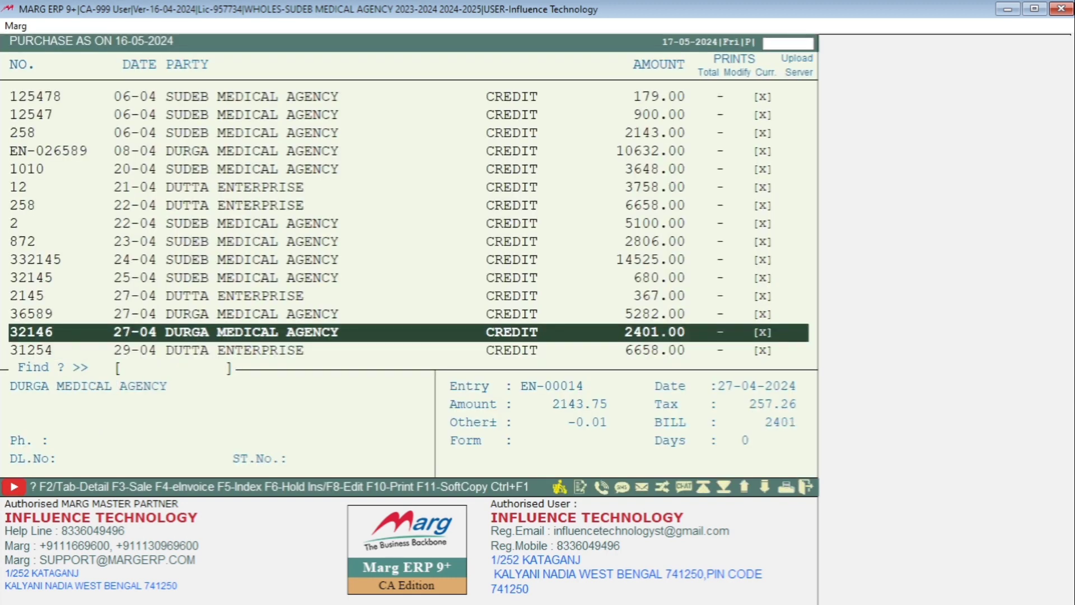
pyautogui.press('Return')
pyautogui.hotkey('ctrl', 'w')
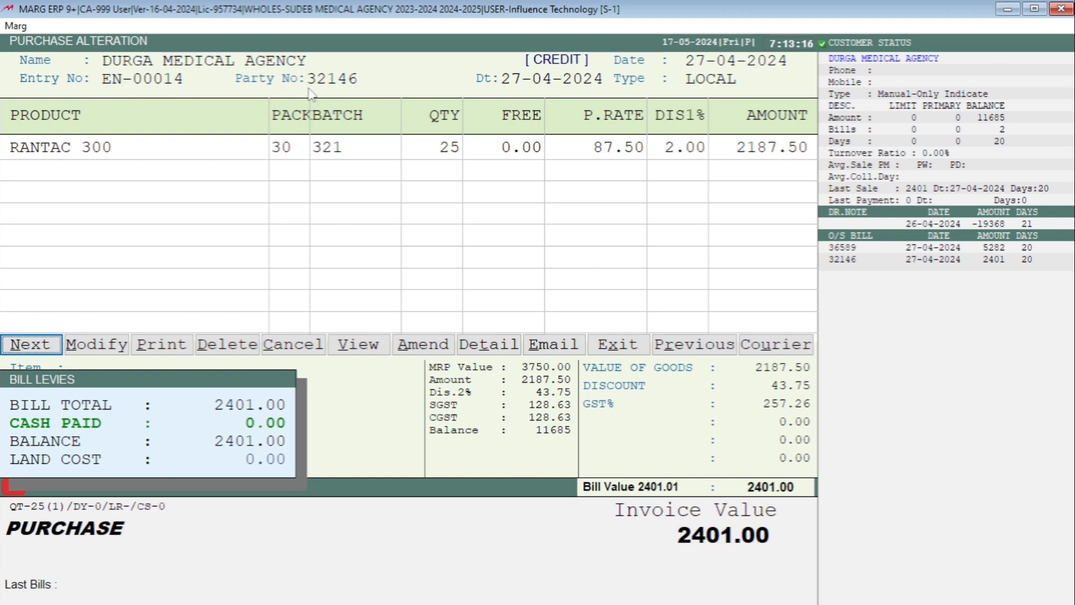
pyautogui.press('Escape')
# Check the entry numbers of purchase bills 32145, 2145 and 36589 dated 25-04 to 27-04, then return to the list.
pyautogui.press('Up')
pyautogui.press('Up')
pyautogui.press('Up')
pyautogui.press('Return')
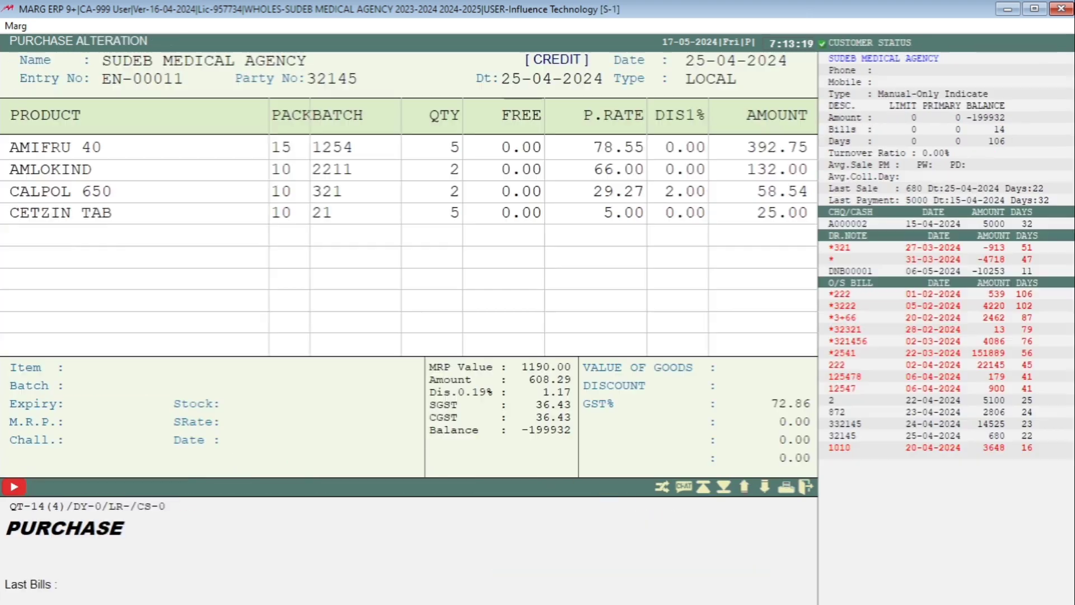
pyautogui.press('Return')
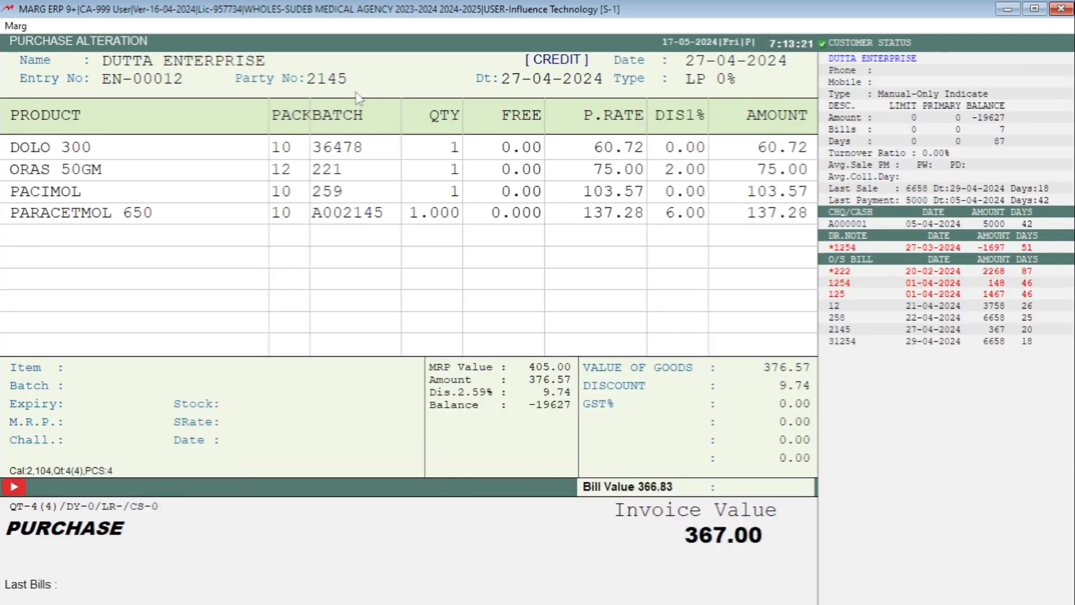
pyautogui.press('Return')
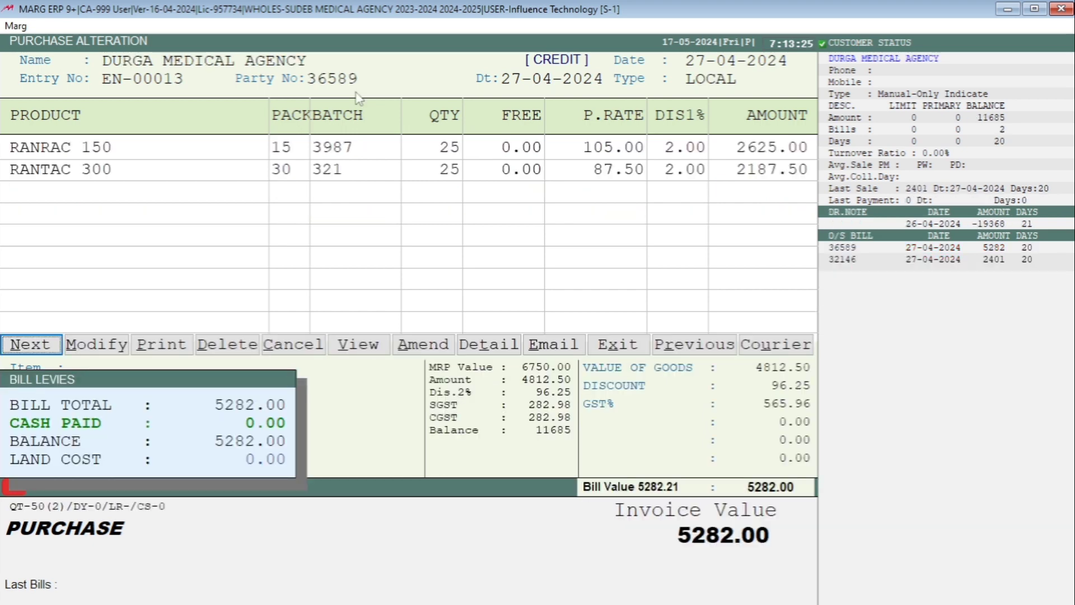
pyautogui.press('Escape')
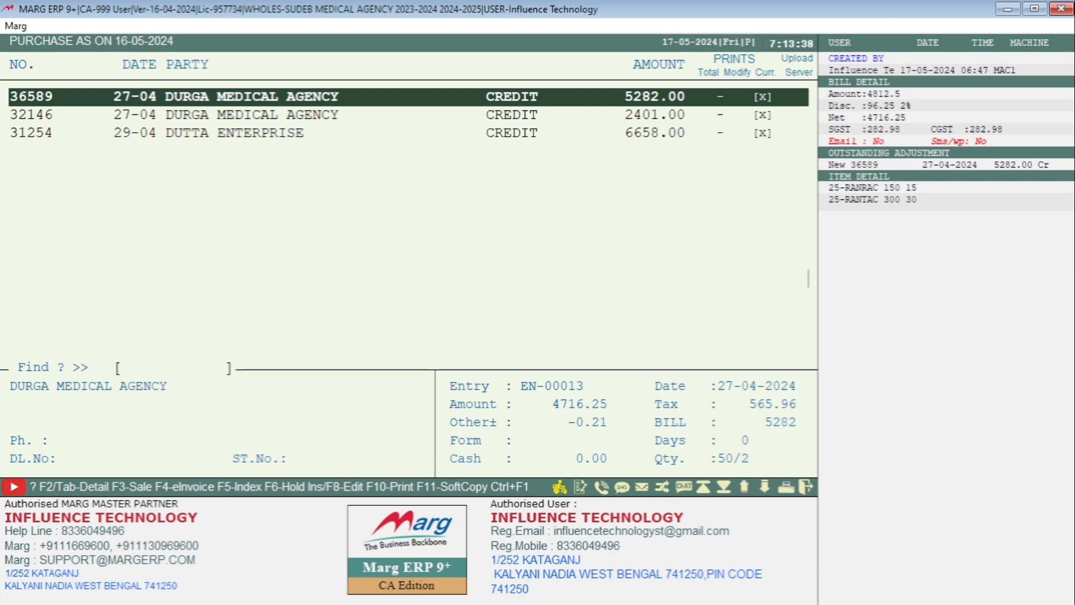
# Open the 06-04 purchase bill 258 from SUDEB MEDICAL AGENCY, check its entry number, and return to the main screen.
pyautogui.press('Up')
pyautogui.press('Up')
pyautogui.press('Up')
pyautogui.press('Up')
pyautogui.press('Up')
pyautogui.press('Up')
pyautogui.press('Up')
pyautogui.press('Up')
pyautogui.press('Up')
pyautogui.press('Up')
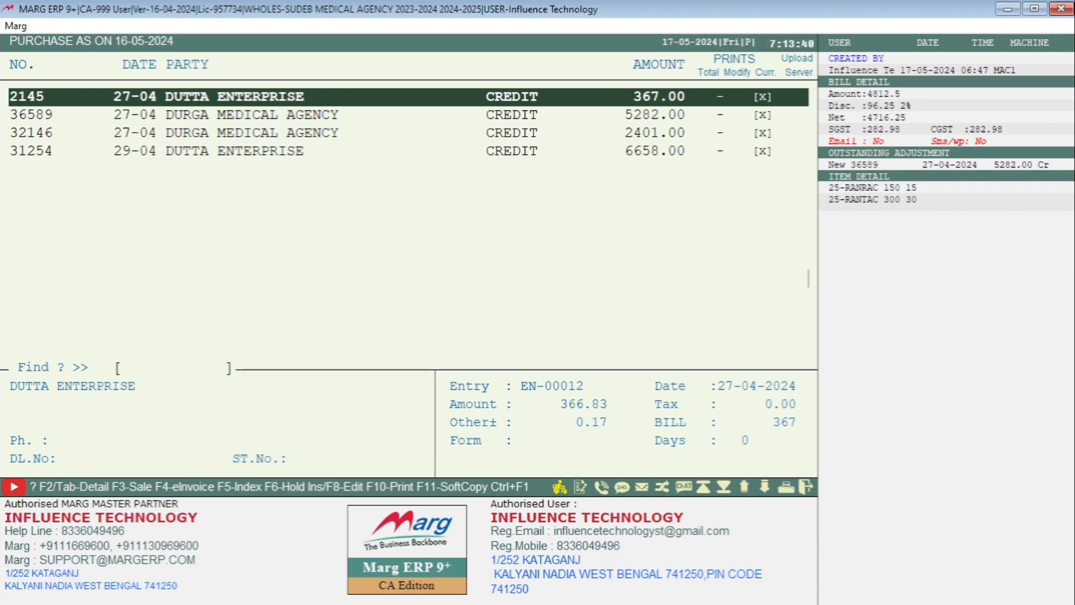
pyautogui.press('Return')
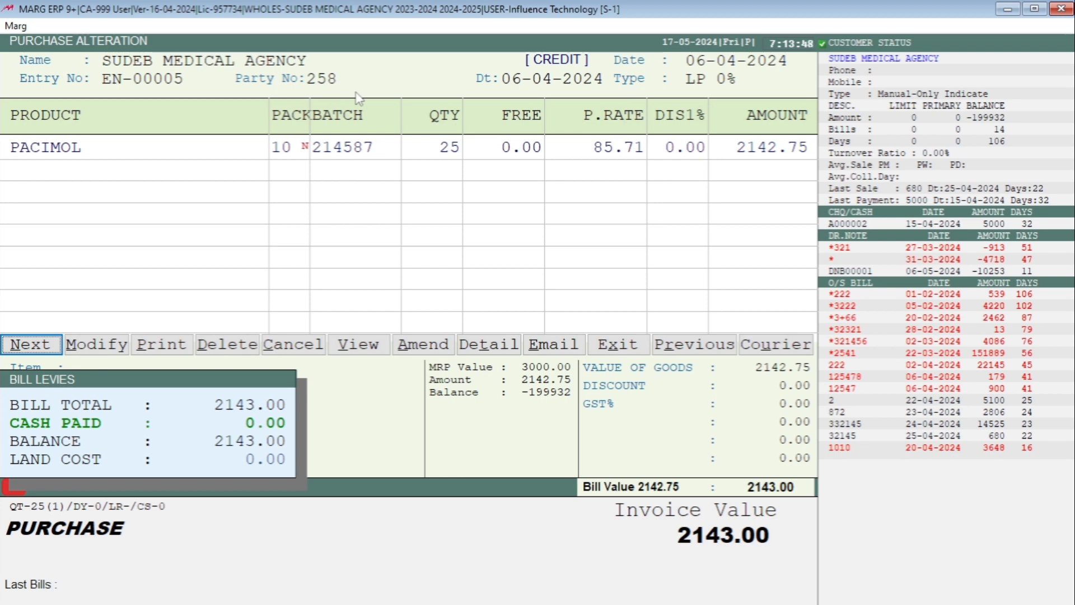
pyautogui.press('Escape')
pyautogui.press('Escape')
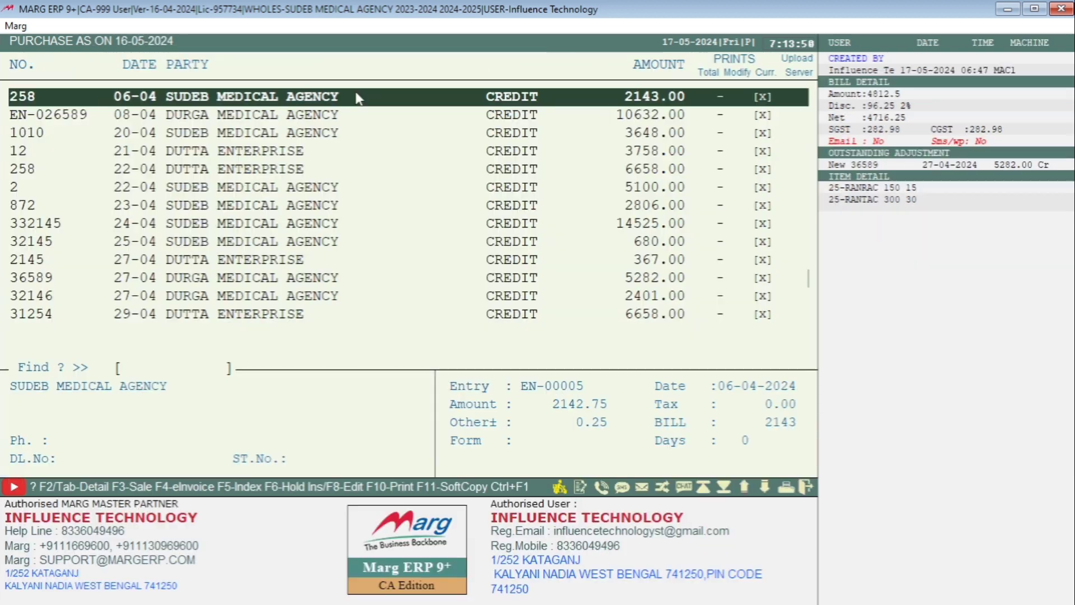
pyautogui.press('alt')
pyautogui.press('Right')
pyautogui.press('Right')
pyautogui.press('Right')
pyautogui.press('Right')
pyautogui.press('Right')
pyautogui.press('Right')
pyautogui.press('Right')
pyautogui.press('Right')
pyautogui.press('Right')
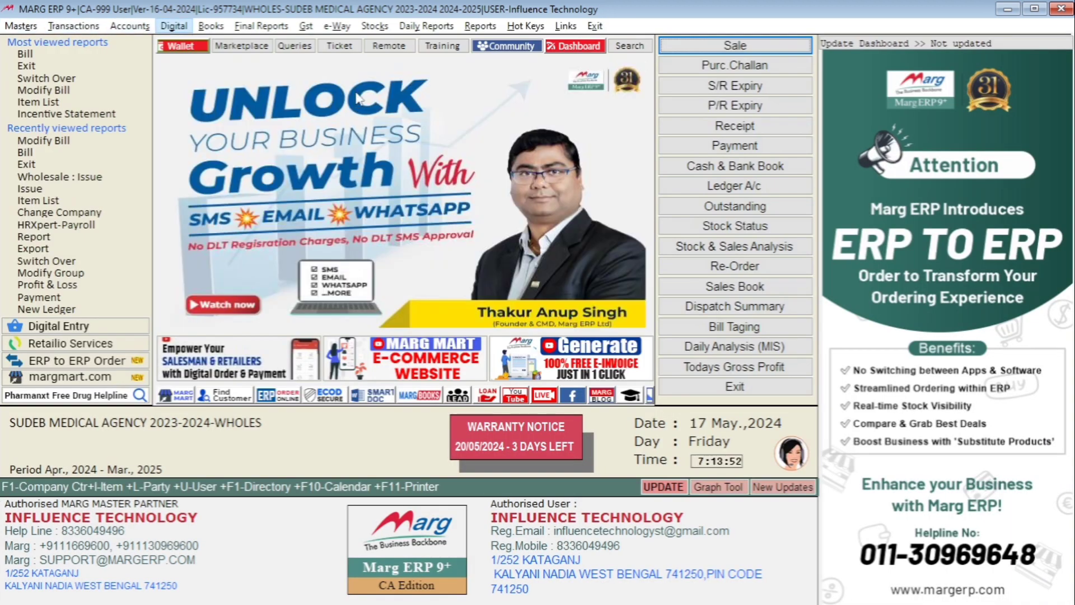
# Open the Re-Arrange My Bill No. utility from the multi-editing utilities.
pyautogui.press('Right')
pyautogui.press('Down')
pyautogui.press('Down')
pyautogui.press('Down')
pyautogui.press('Down')
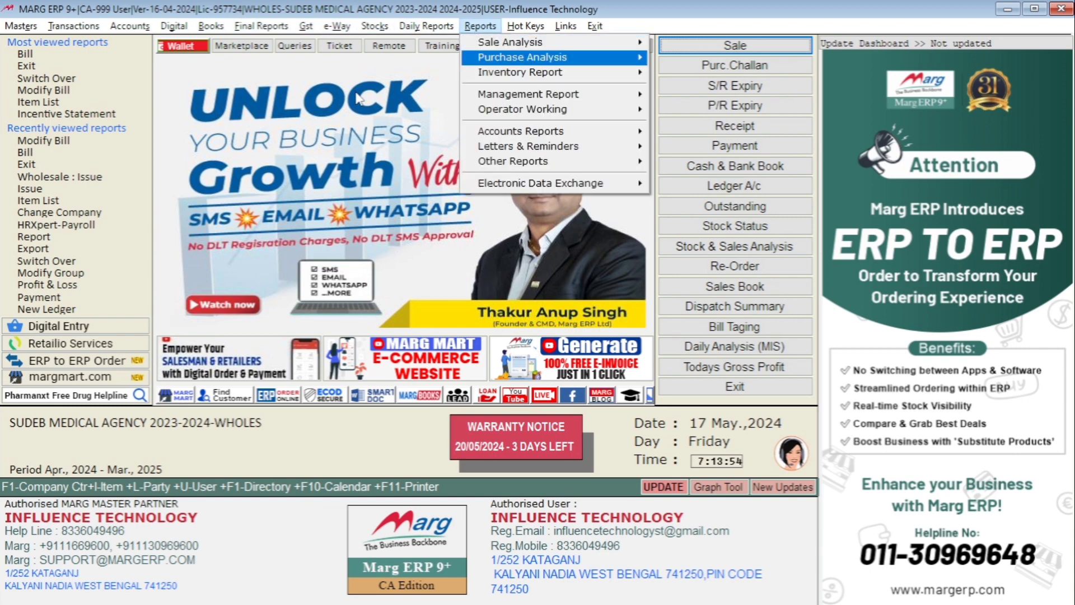
pyautogui.press('Right')
pyautogui.press('Right')
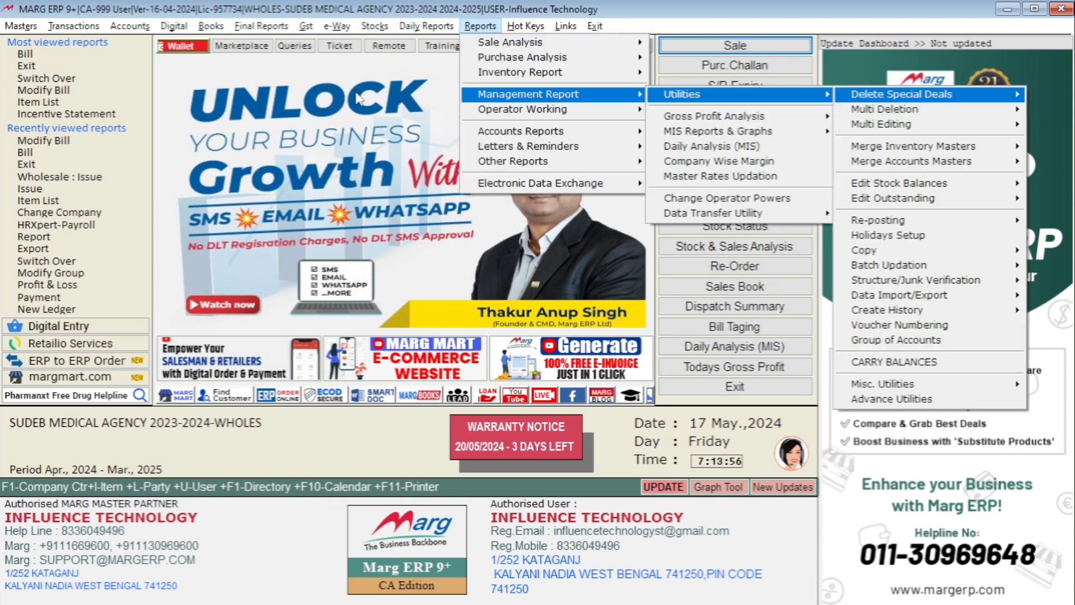
pyautogui.press('Down')
pyautogui.press('Down')
pyautogui.press('Right')
pyautogui.press('Down')
pyautogui.press('Down')
pyautogui.press('Down')
pyautogui.press('Down')
pyautogui.press('Down')
pyautogui.press('Down')
pyautogui.press('Down')
pyautogui.press('Down')
pyautogui.press('Down')
pyautogui.press('Down')
pyautogui.press('Down')
pyautogui.press('Down')
pyautogui.press('Down')
pyautogui.press('Down')
pyautogui.press('Down')
pyautogui.press('Down')
pyautogui.press('Down')
pyautogui.press('Down')
pyautogui.press('Down')
pyautogui.press('Down')
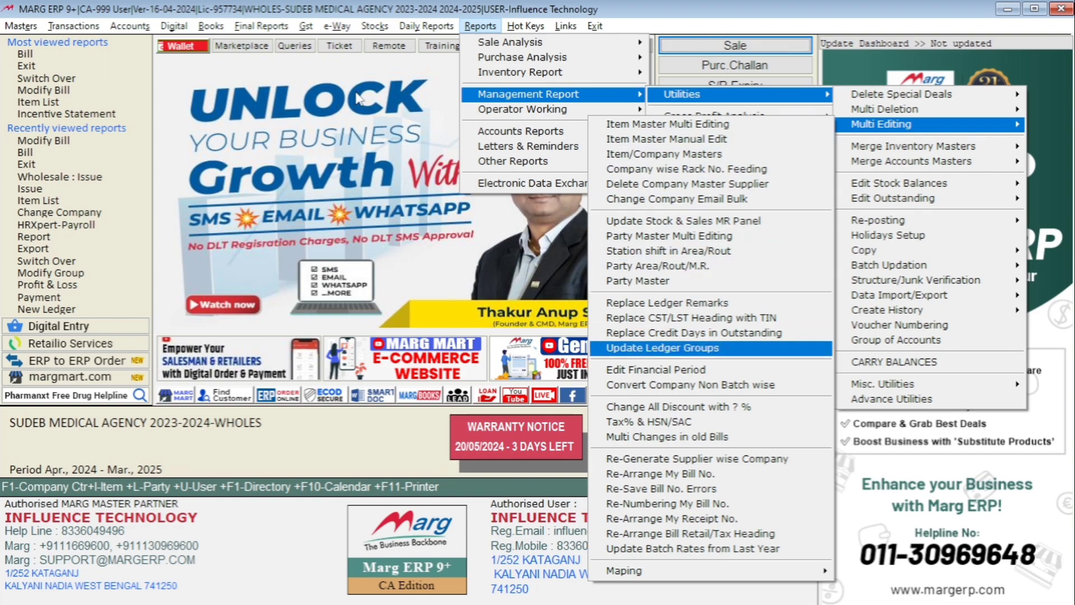
pyautogui.press('Return')
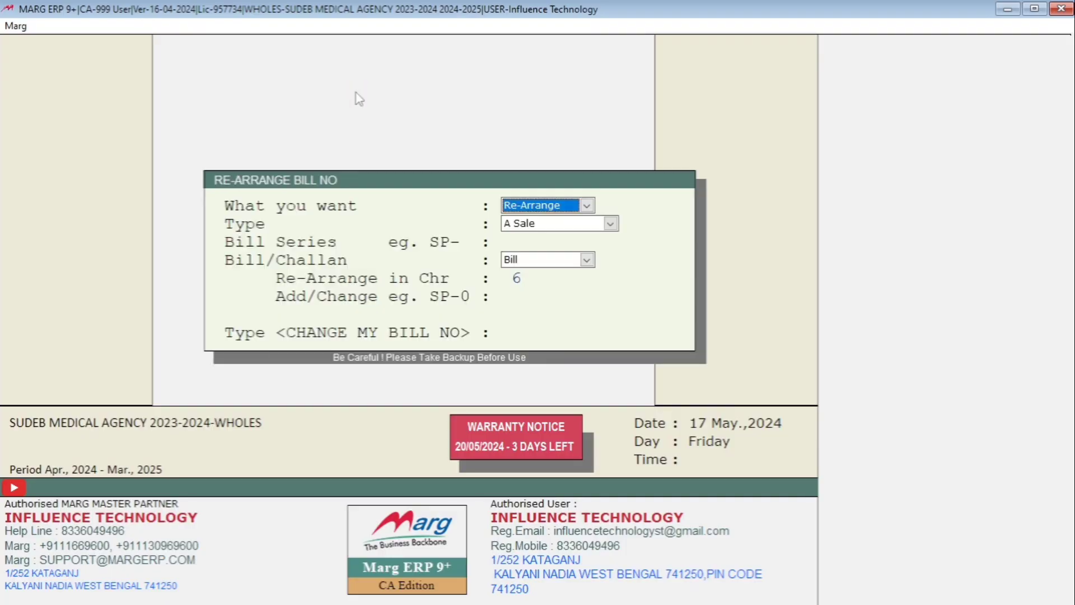
# Set the operation to Add/Change for E Purchase, leaving the bill series blank and keeping Bill as the document type.
pyautogui.hotkey('alt', 'Down')
pyautogui.press('Down')
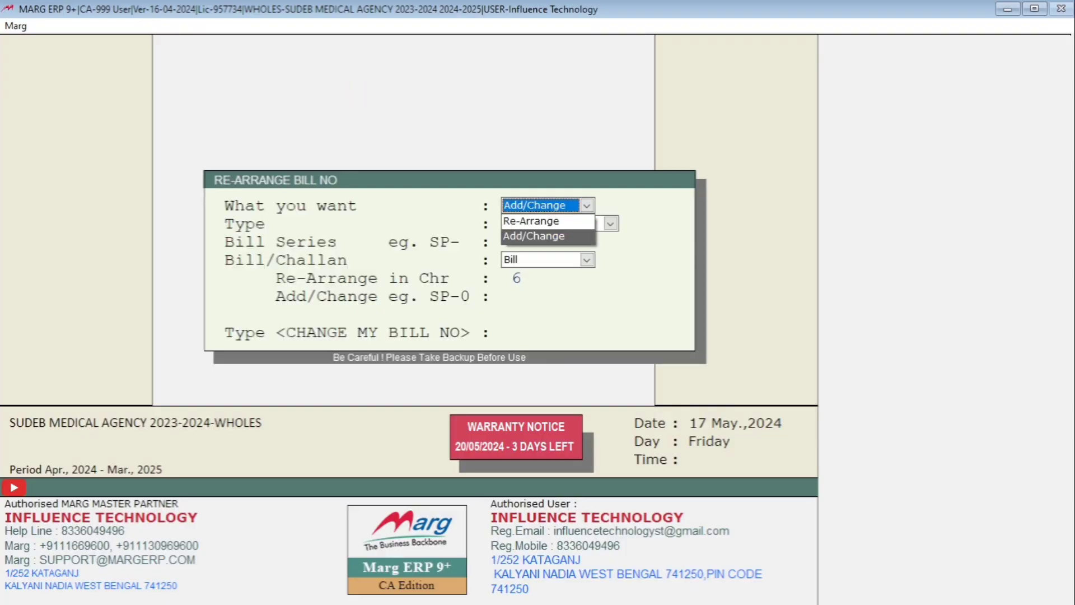
pyautogui.press('Return')
pyautogui.press('Return')
pyautogui.hotkey('alt', 'Down')
pyautogui.press('Down')
pyautogui.press('Down')
pyautogui.press('Down')
pyautogui.press('Down')
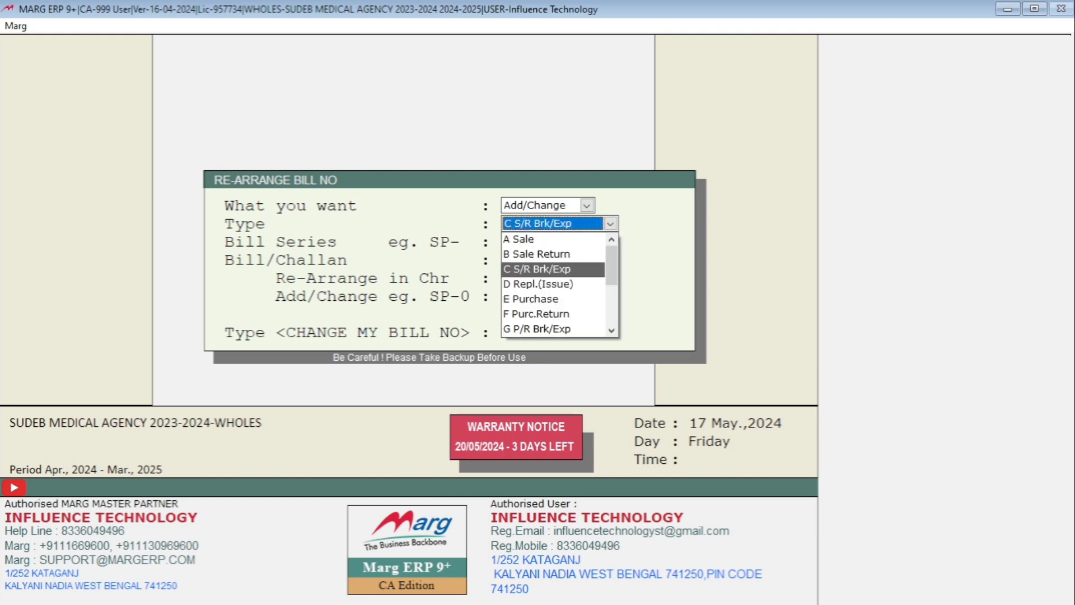
pyautogui.press('Return')
pyautogui.press('Return')
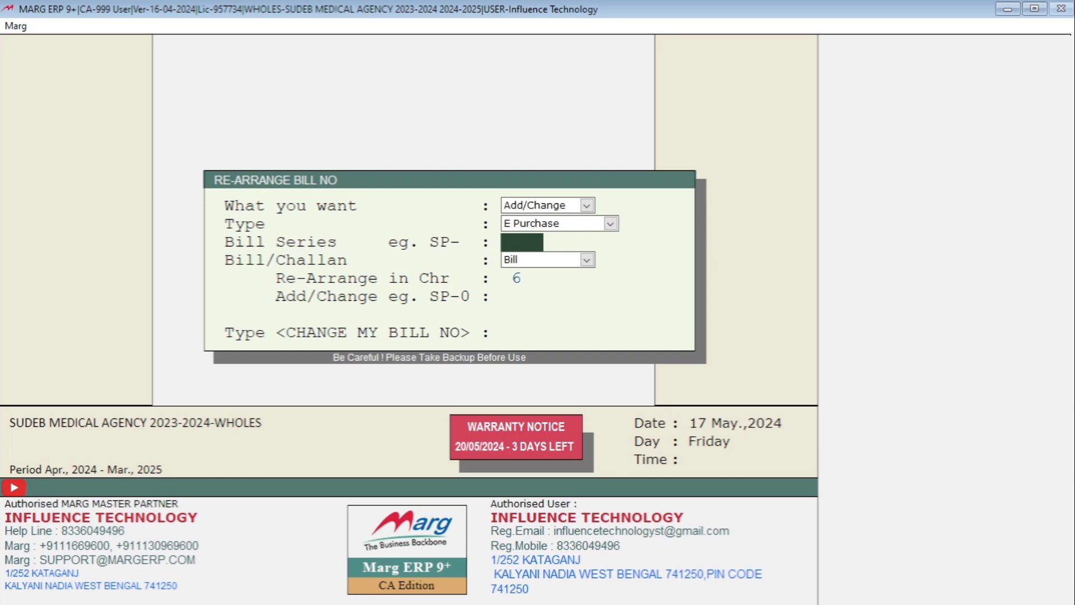
pyautogui.press('Return')
pyautogui.press('Return')
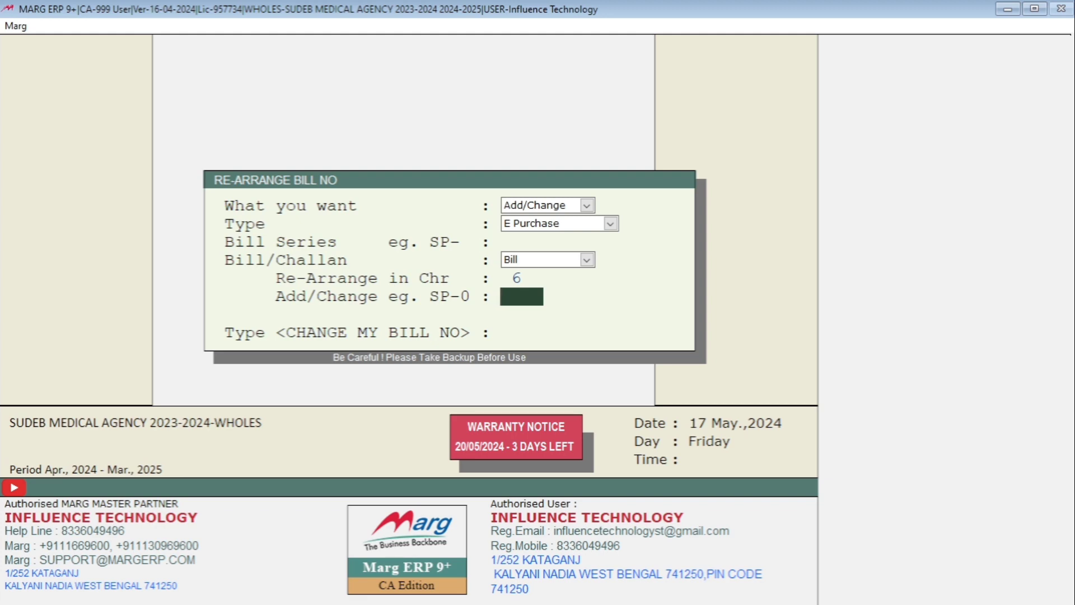
# Add the prefix P-00 to the purchase bill numbers, keeping Bill selected, and authorize it with the phrase CHANGE MY BILL NO.
pyautogui.write('P')
pyautogui.write('00')
pyautogui.press('BackSpace')
pyautogui.press('BackSpace')
pyautogui.write('0')
pyautogui.press('BackSpace')
pyautogui.write('-00')
pyautogui.press('Return')
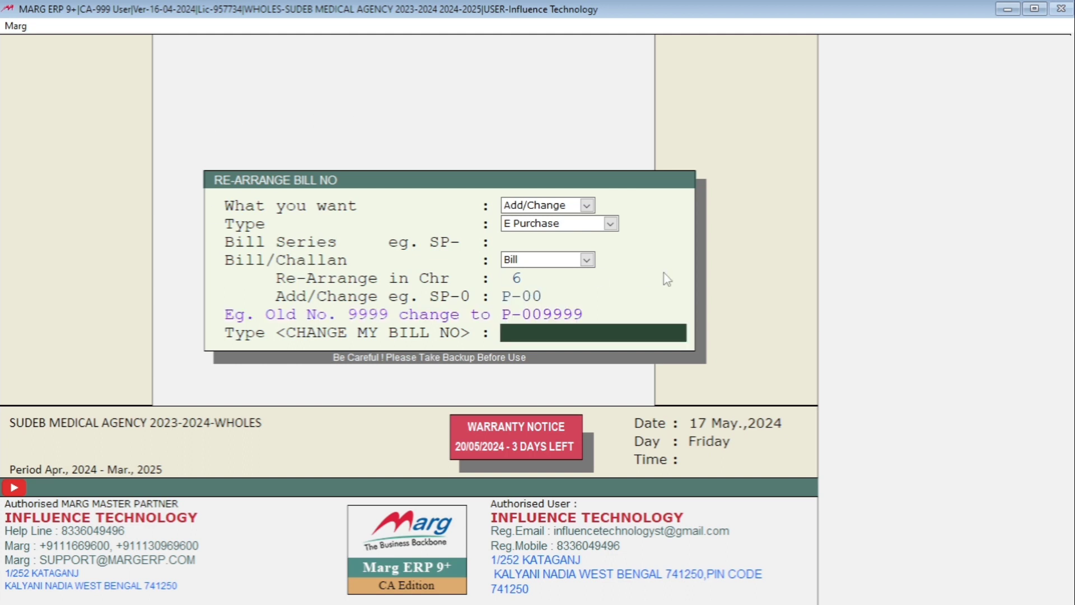
pyautogui.click(589, 260)
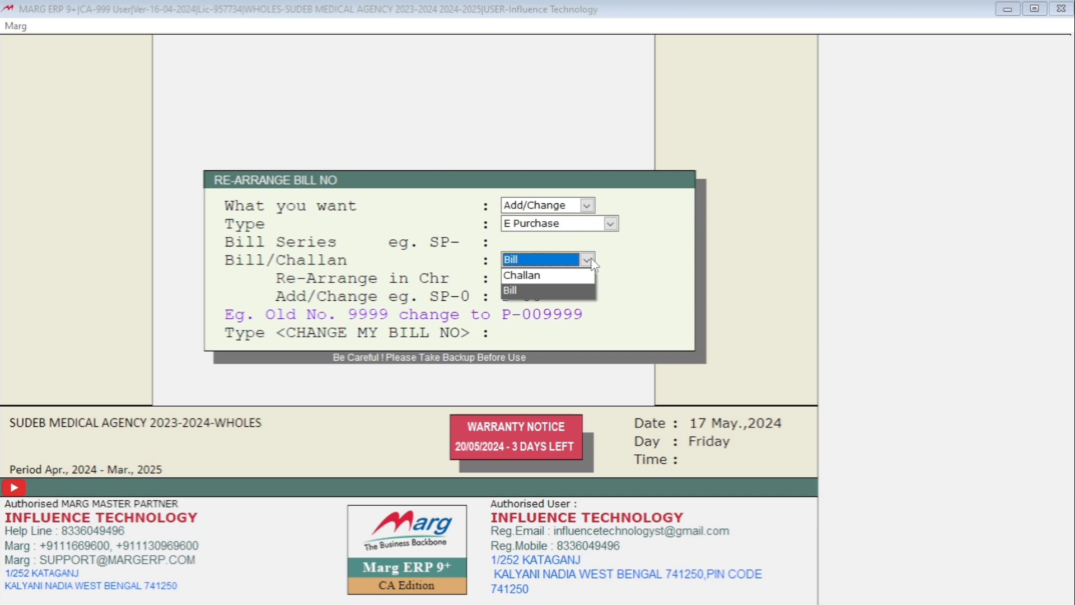
pyautogui.click(525, 290)
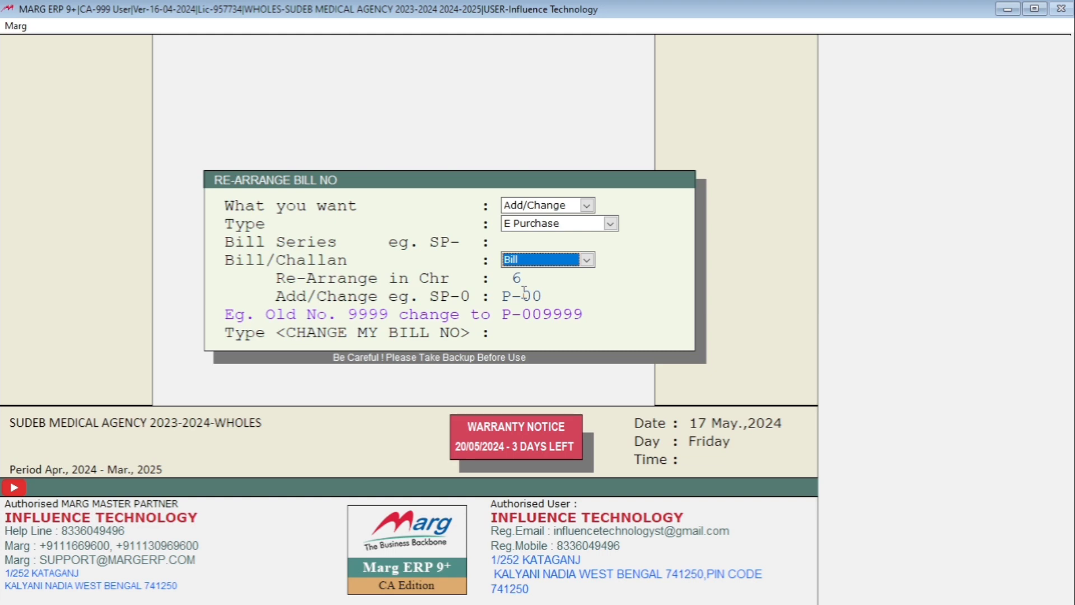
pyautogui.press('Return')
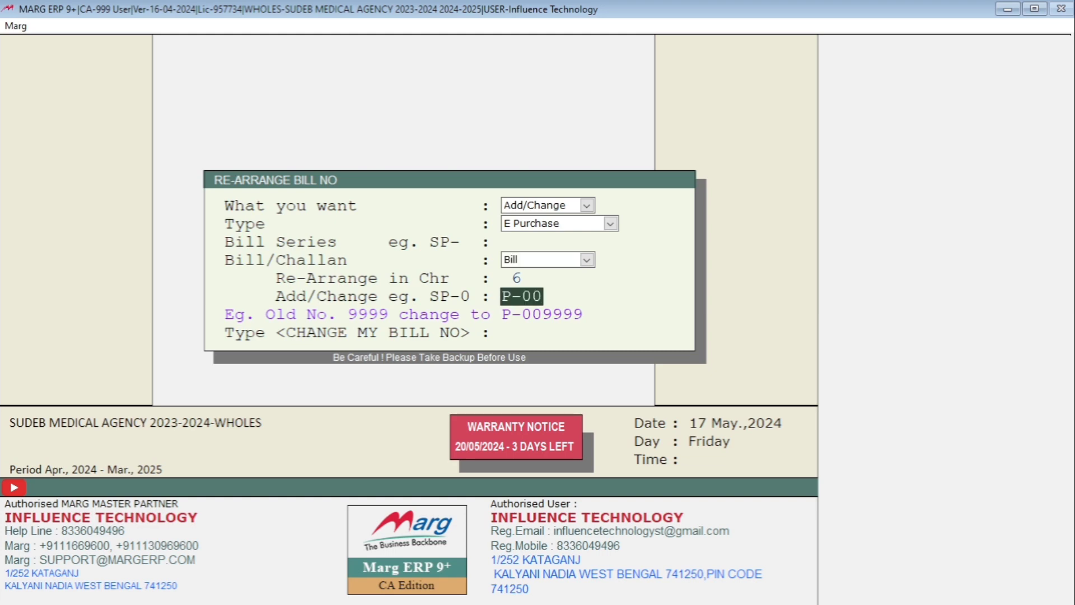
pyautogui.press('Return')
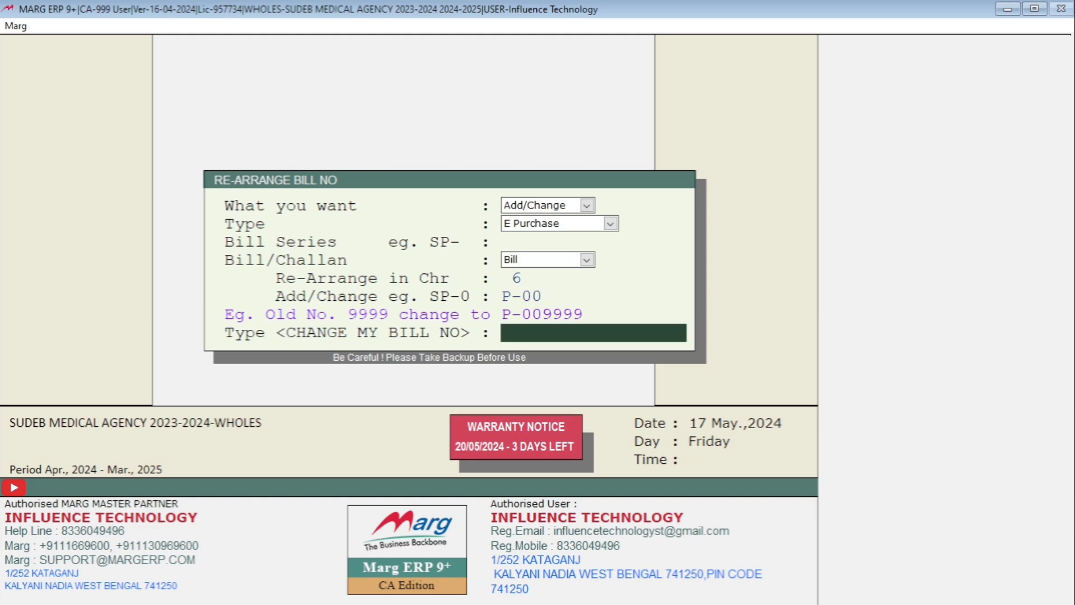
pyautogui.write('CHANGE MY BILL NO')
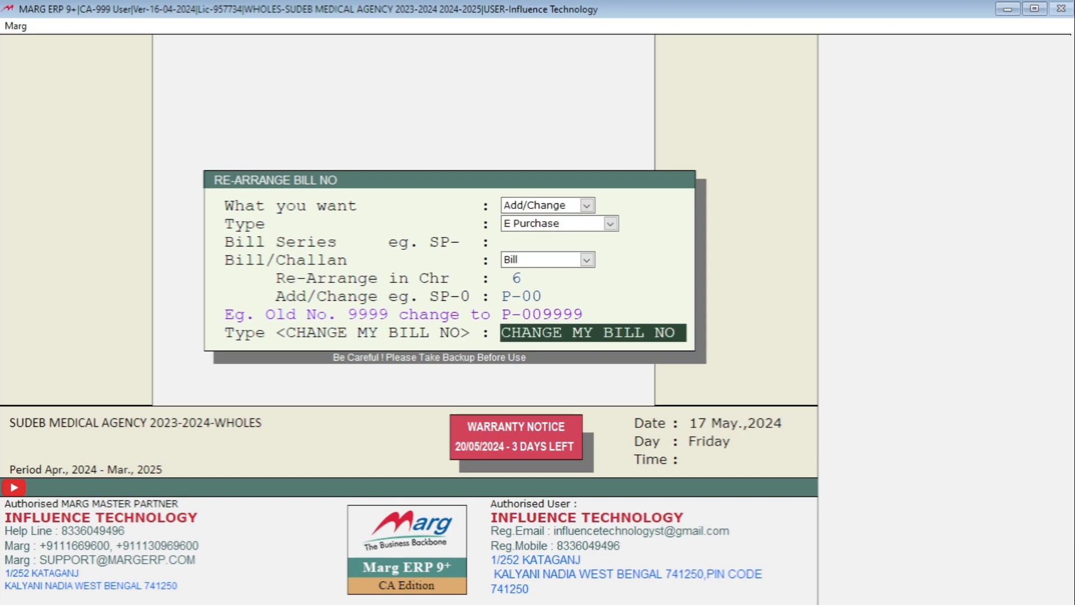
pyautogui.press('Return')
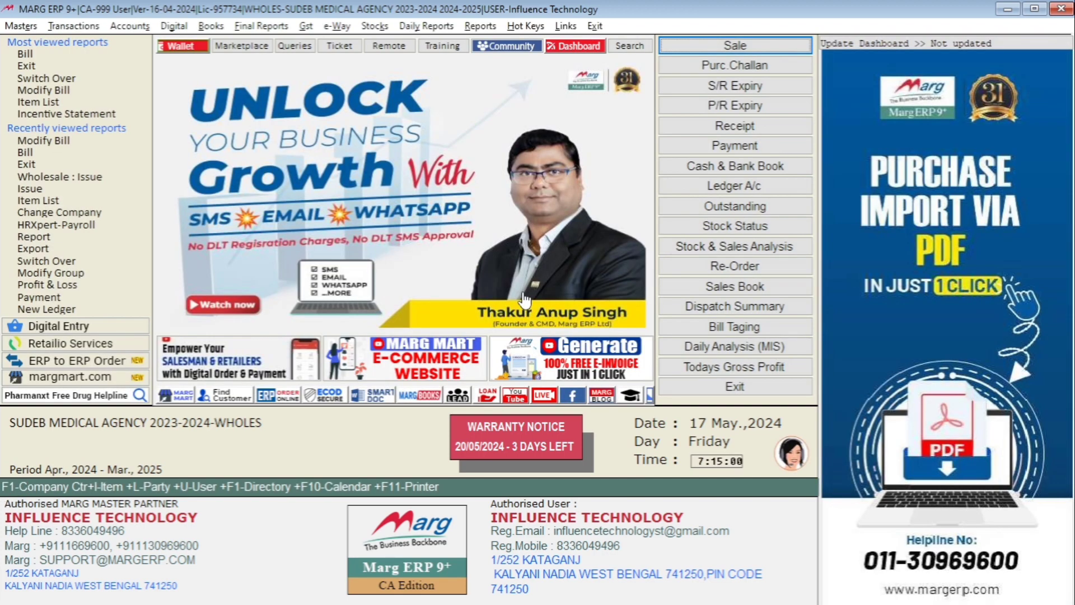
# List all purchase bills for modification, accepting the remaining filters.
pyautogui.press('alt')
pyautogui.press('Right')
pyautogui.press('Down')
pyautogui.press('Down')
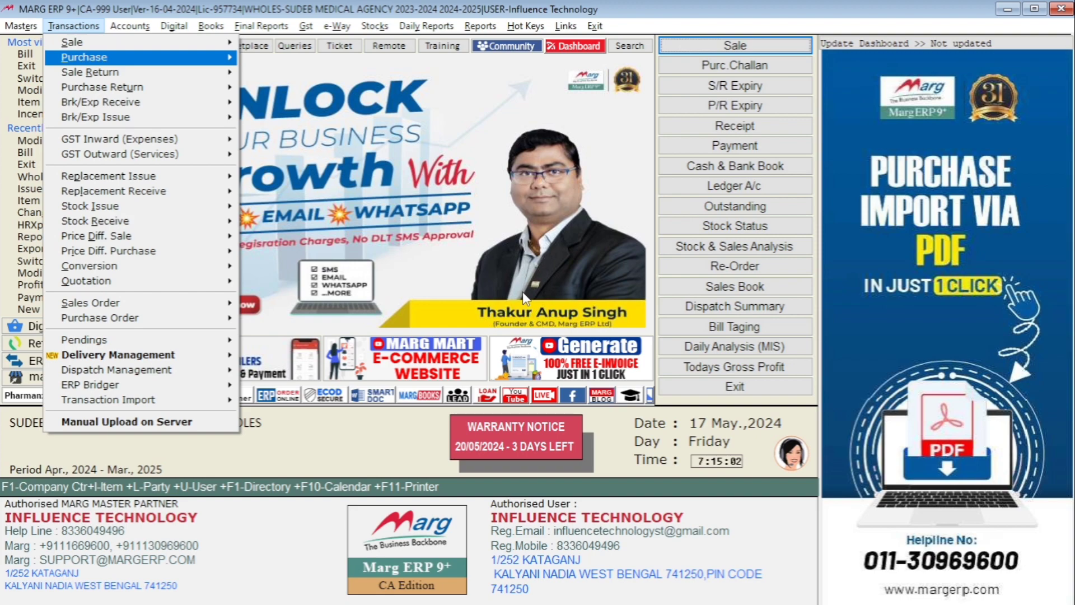
pyautogui.press('Right')
pyautogui.press('Down')
pyautogui.press('Down')
pyautogui.press('Return')
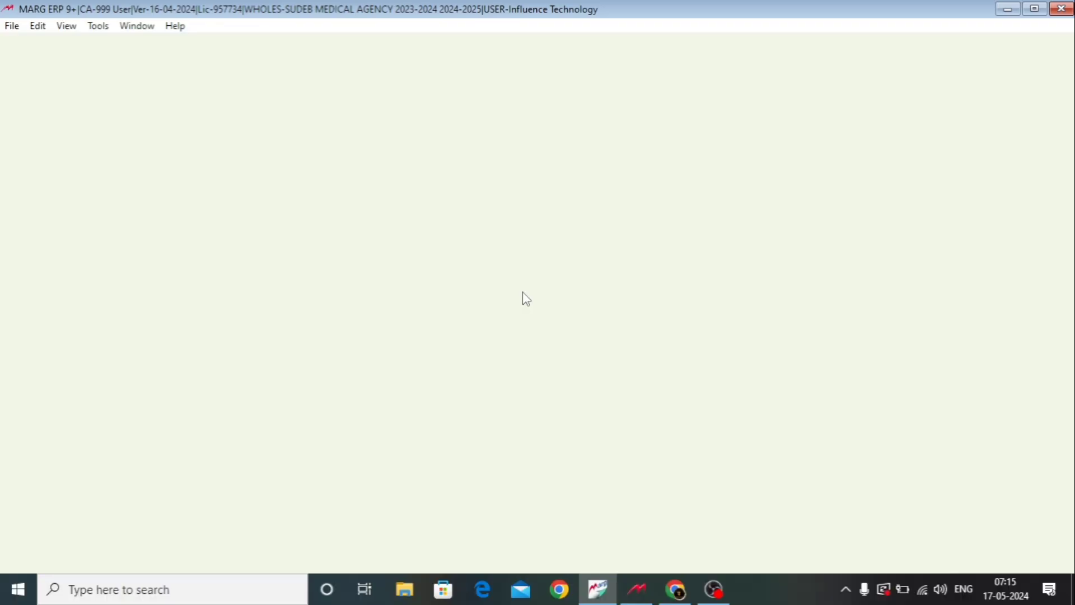
pyautogui.press('a')
pyautogui.press('Return')
pyautogui.press('Return')
pyautogui.press('Return')
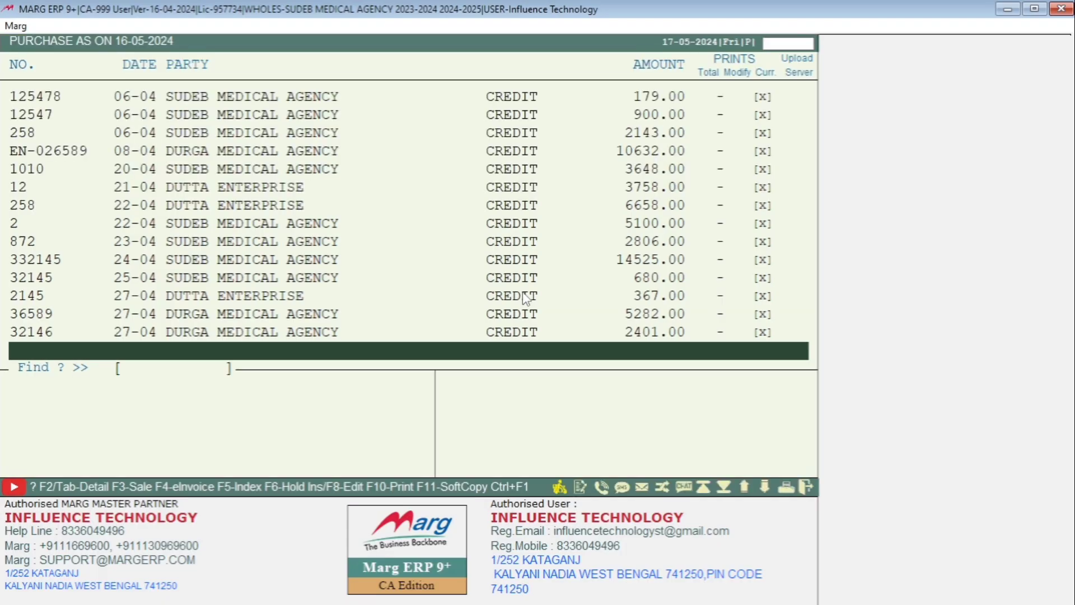
# Check the entry numbers of the purchase bills dated 08-04 to 22-04, starting with DURGA MEDICAL AGENCY, and return to the list.
pyautogui.press('Up')
pyautogui.press('Up')
pyautogui.press('Up')
pyautogui.press('Up')
pyautogui.press('Up')
pyautogui.press('Up')
pyautogui.press('Up')
pyautogui.press('Up')
pyautogui.press('Up')
pyautogui.press('Up')
pyautogui.press('Up')
pyautogui.press('Return')
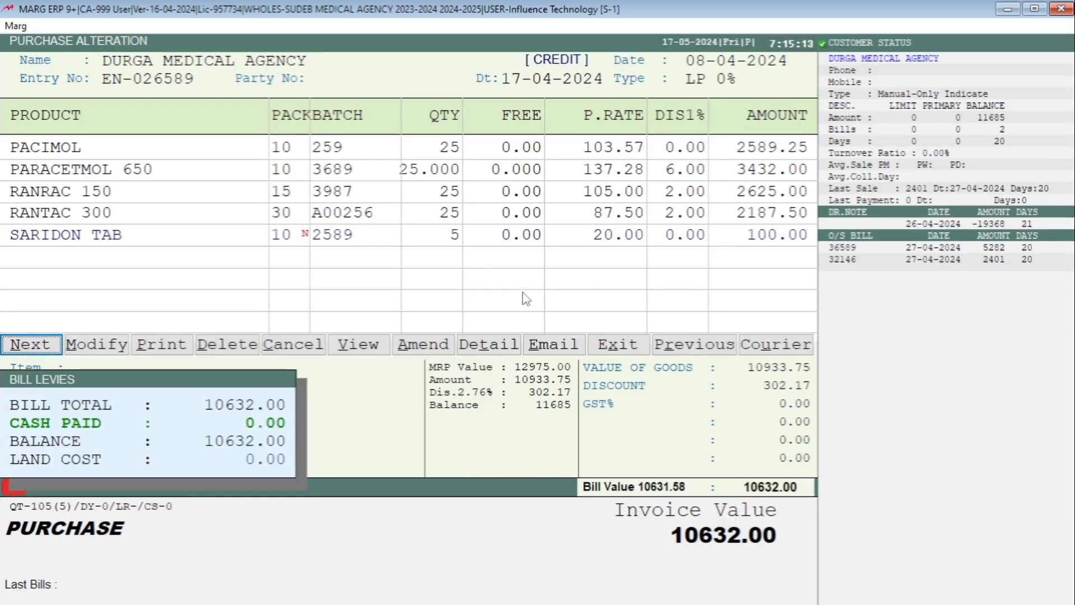
pyautogui.press('Return')
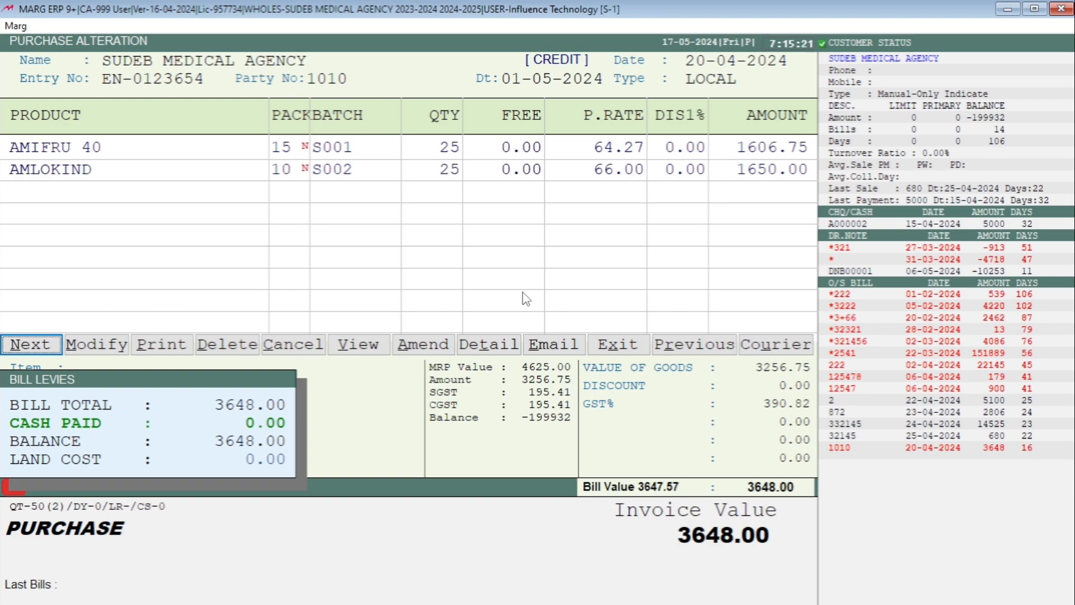
pyautogui.press('Return')
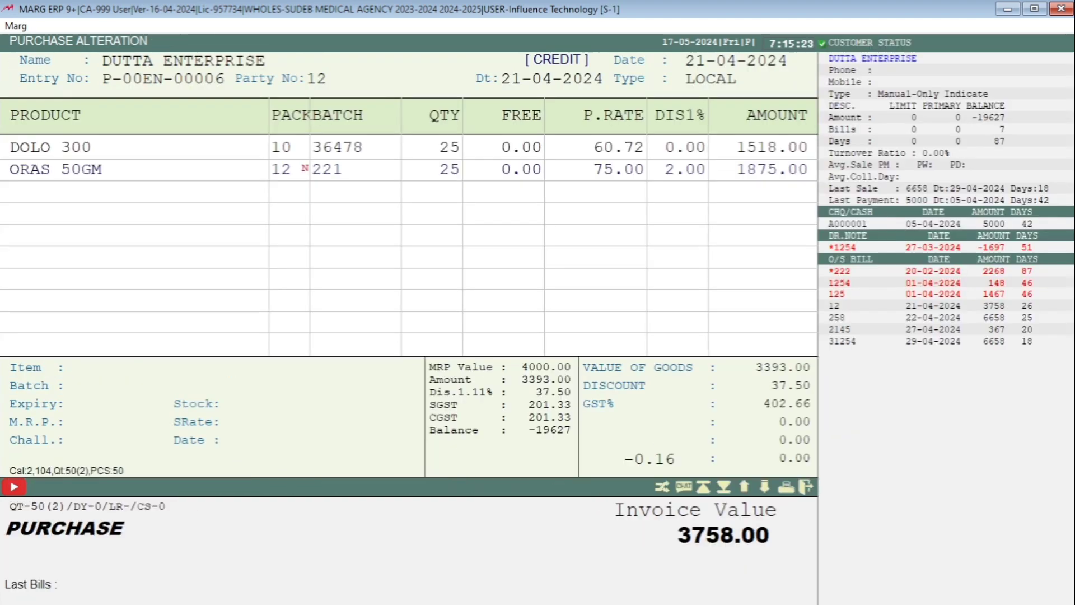
pyautogui.press('Return')
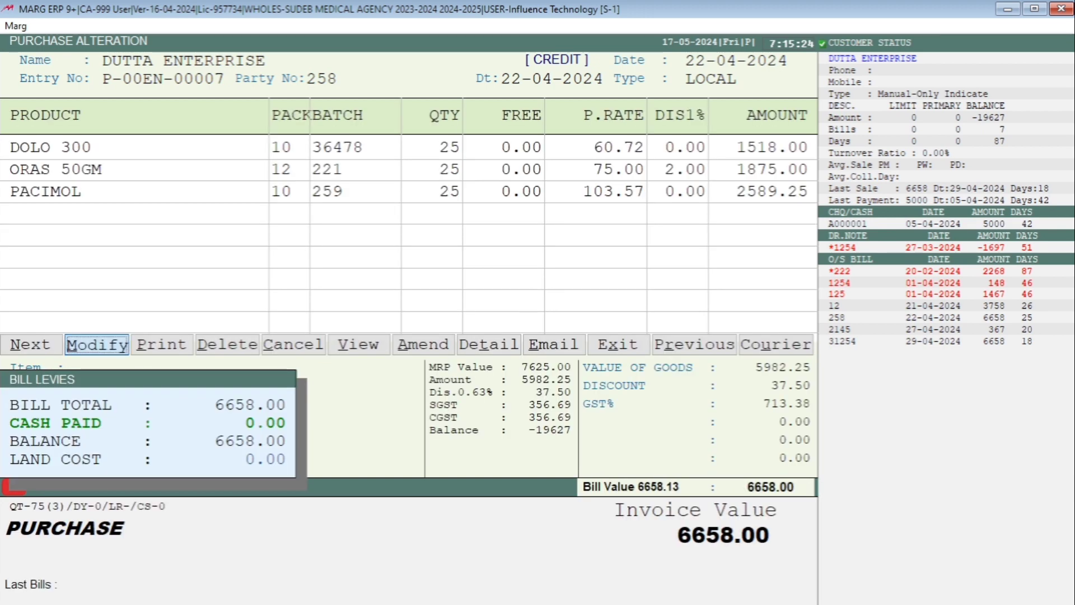
pyautogui.press('Escape')
pyautogui.press('Escape')
# Check the entry numbers of SUDEB MEDICAL AGENCY bills 2 and 872, and return to the main screen.
pyautogui.press('Down')
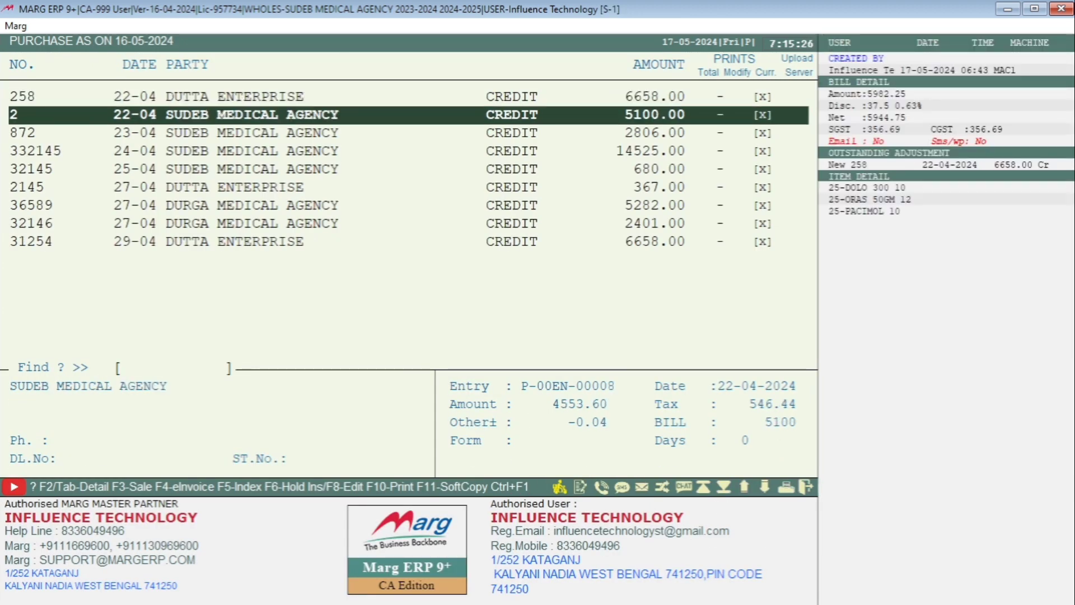
pyautogui.press('Return')
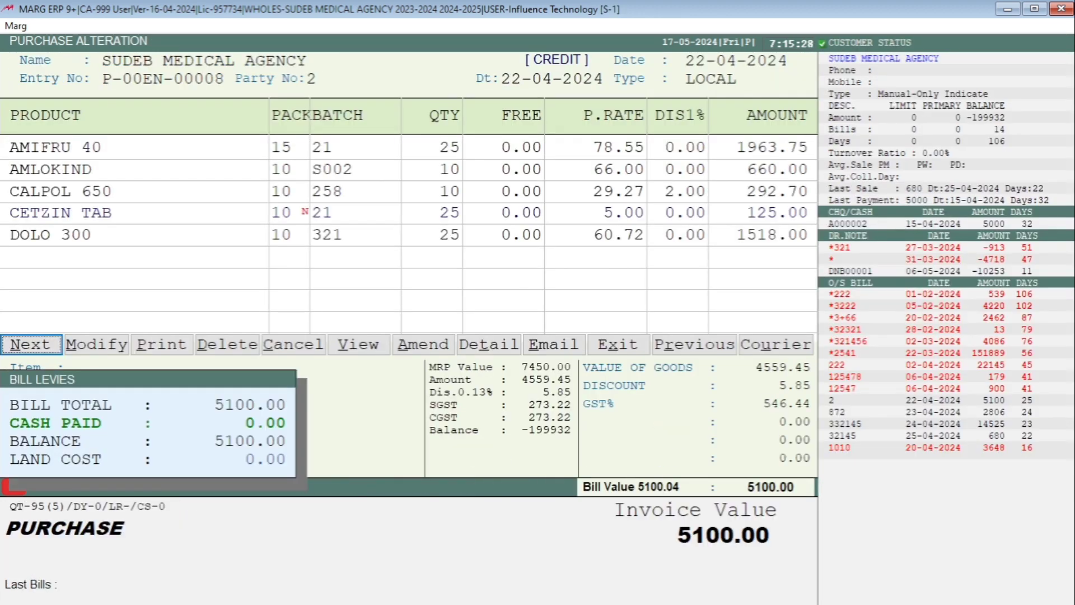
pyautogui.press('Escape')
pyautogui.press('Down')
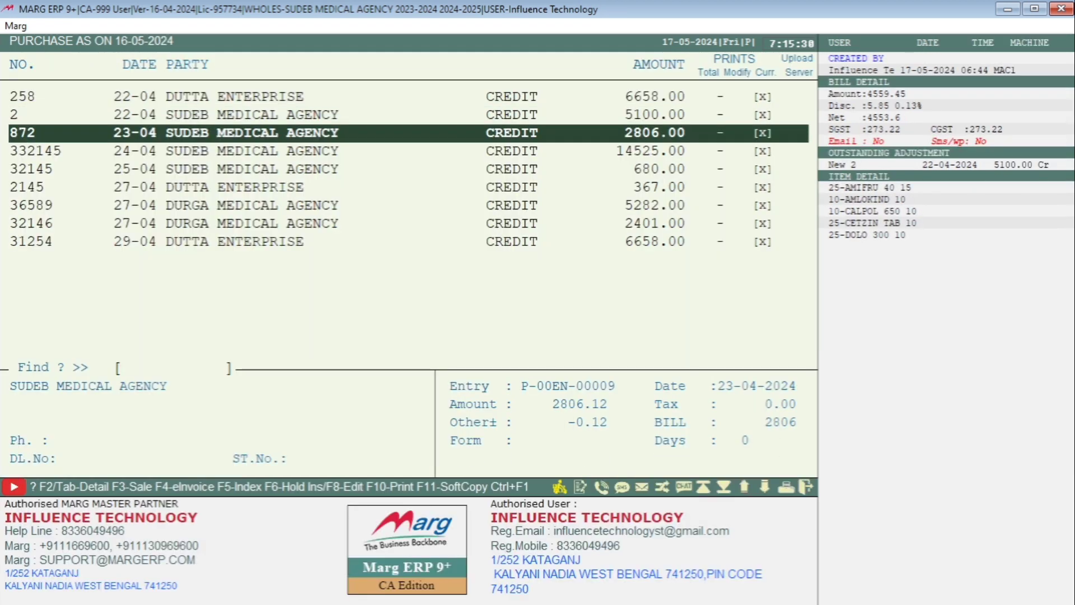
pyautogui.press('Return')
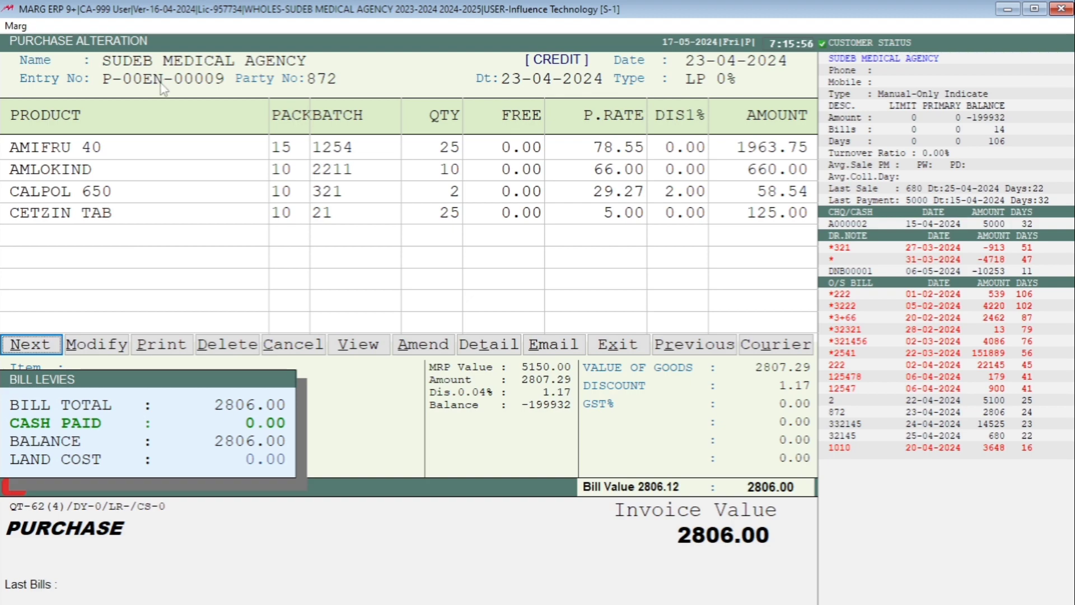
pyautogui.press('Escape')
pyautogui.press('Escape')
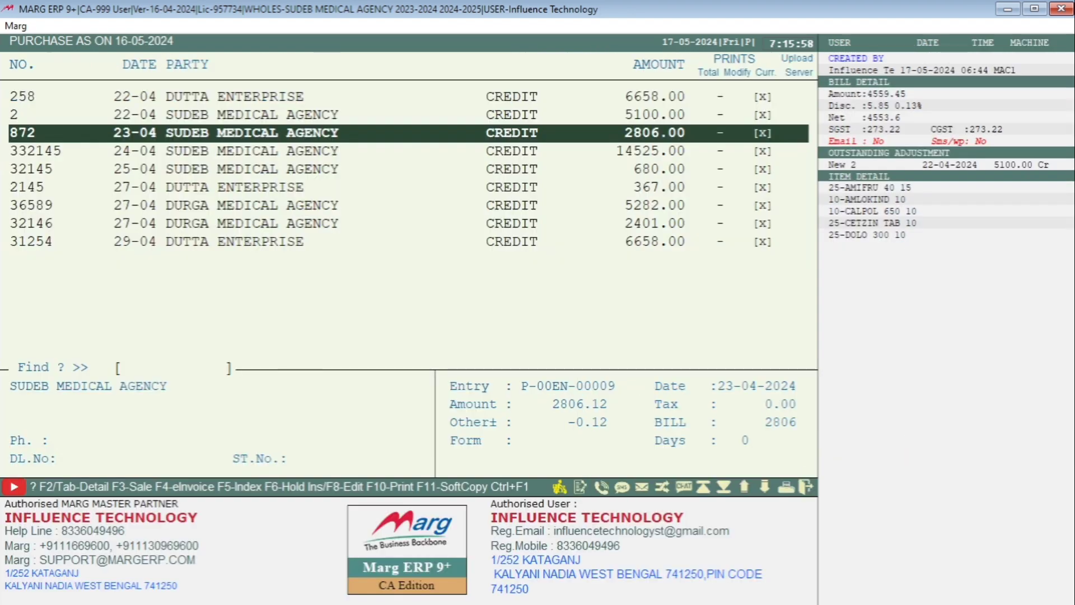
# Reopen the Re-Arrange My Bill No. utility.
pyautogui.press('Right')
pyautogui.press('Right')
pyautogui.press('Right')
pyautogui.press('Right')
pyautogui.press('Right')
pyautogui.press('Right')
pyautogui.press('Right')
pyautogui.press('Right')
pyautogui.press('Right')
pyautogui.press('Right')
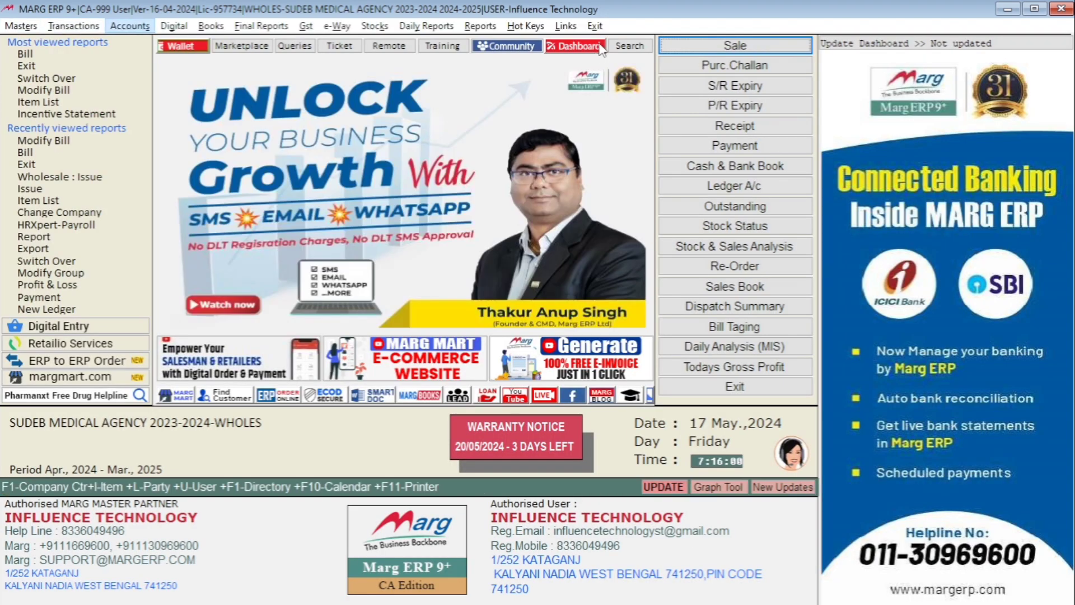
pyautogui.press('Down')
pyautogui.press('Down')
pyautogui.press('Down')
pyautogui.press('Down')
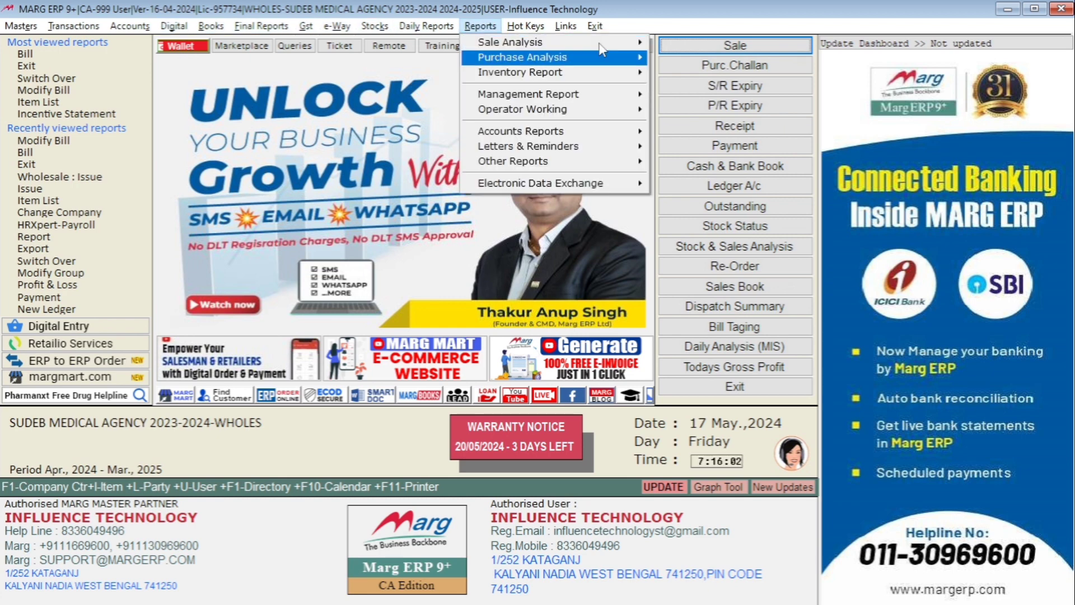
pyautogui.press('Right')
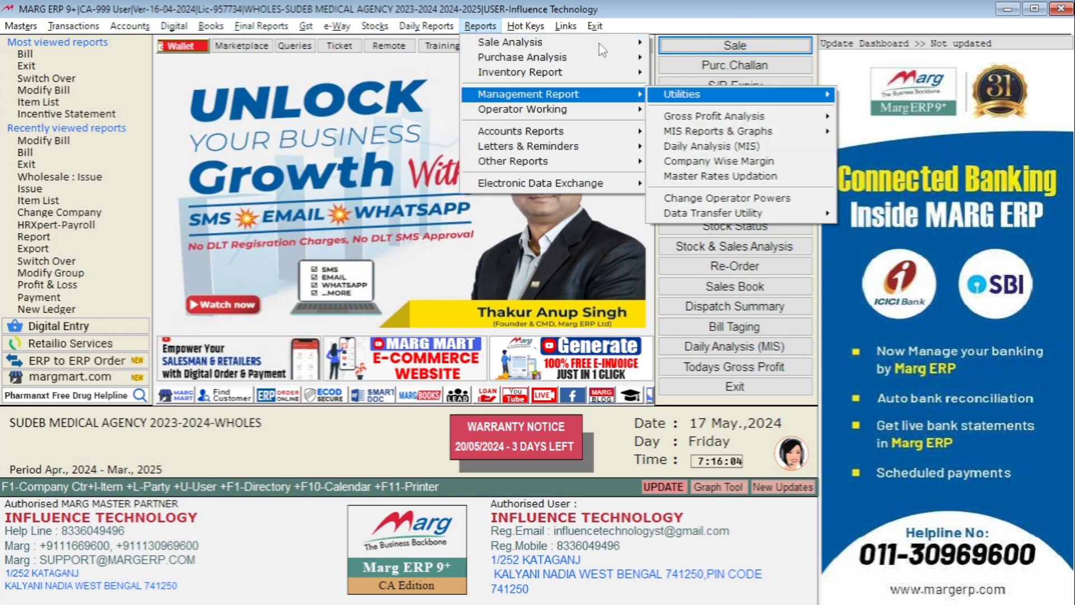
pyautogui.press('Right')
pyautogui.press('Down')
pyautogui.press('Down')
pyautogui.press('Right')
pyautogui.press('Down')
pyautogui.press('Down')
pyautogui.press('Down')
pyautogui.press('Down')
pyautogui.press('Down')
pyautogui.press('Down')
pyautogui.press('Down')
pyautogui.press('Down')
pyautogui.press('Down')
pyautogui.press('Down')
pyautogui.press('Down')
pyautogui.press('Down')
pyautogui.press('Down')
pyautogui.press('Down')
pyautogui.press('Down')
pyautogui.press('Down')
pyautogui.press('Down')
pyautogui.press('Down')
pyautogui.press('Down')
pyautogui.press('Down')
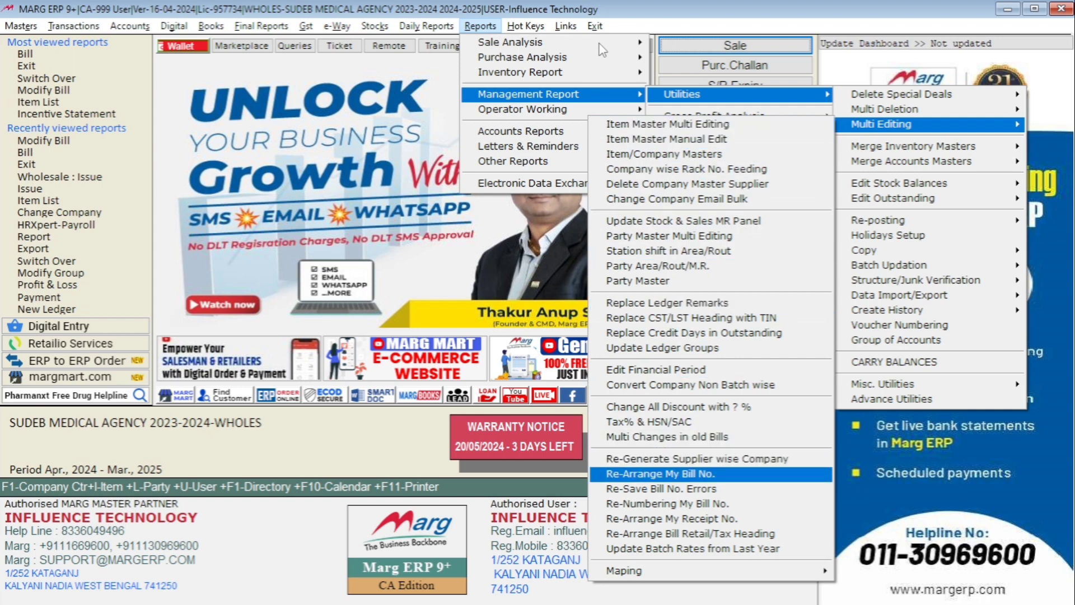
pyautogui.press('Return')
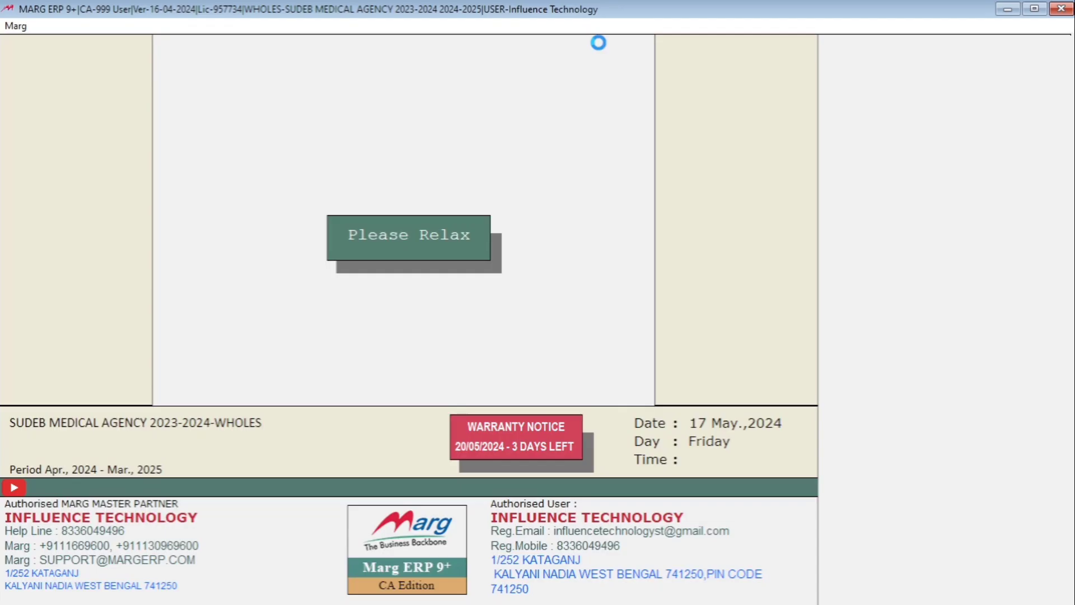
# Strip the P-00 series from E Purchase bill numbers using Add/Change with a blank replacement, confirming with CHANGE MY BILL NO.
pyautogui.press('Return')
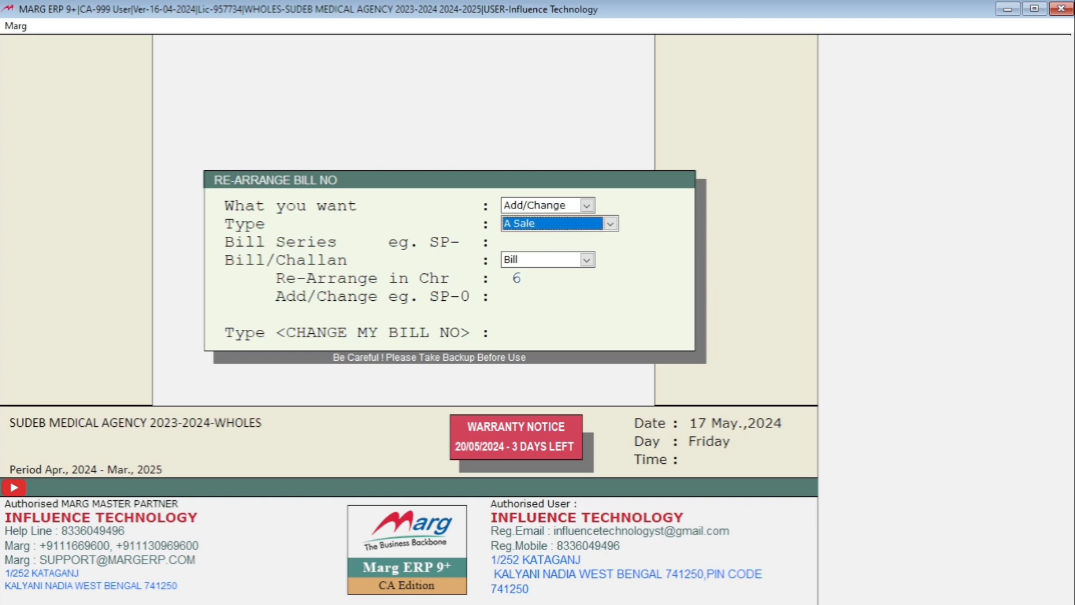
pyautogui.press('e')
pyautogui.press('Return')
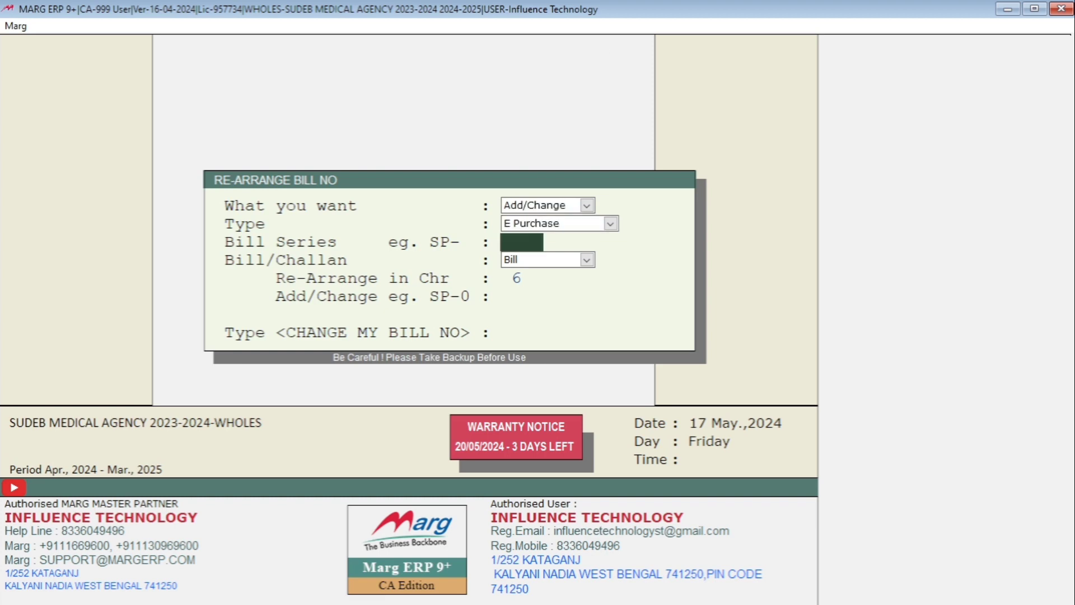
pyautogui.write('P-00')
pyautogui.press('Return')
pyautogui.press('Return')
pyautogui.press('Return')
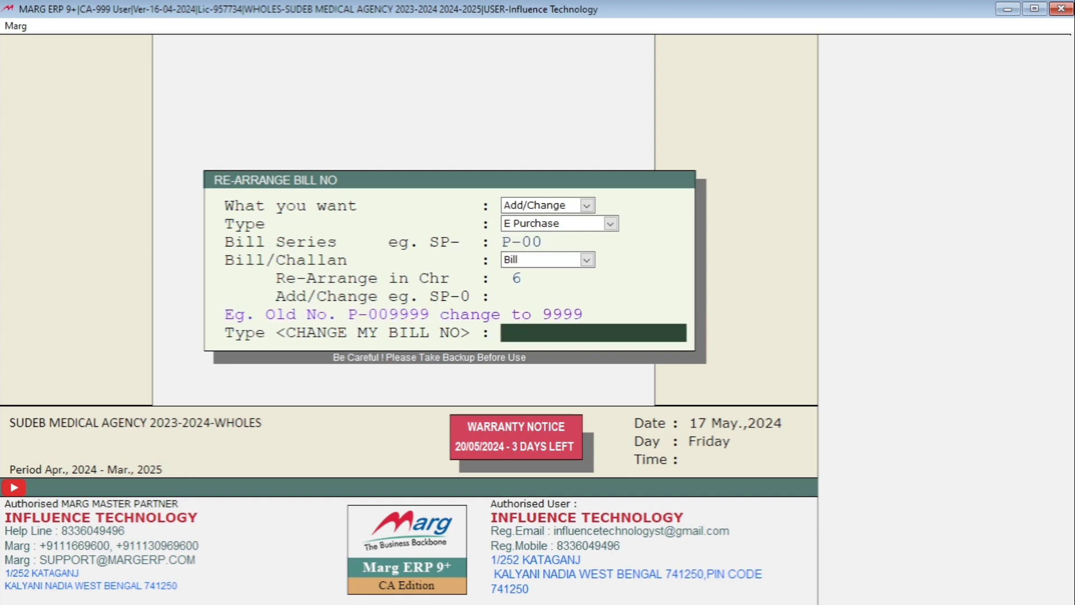
pyautogui.write('CHANGE MY BILL NO')
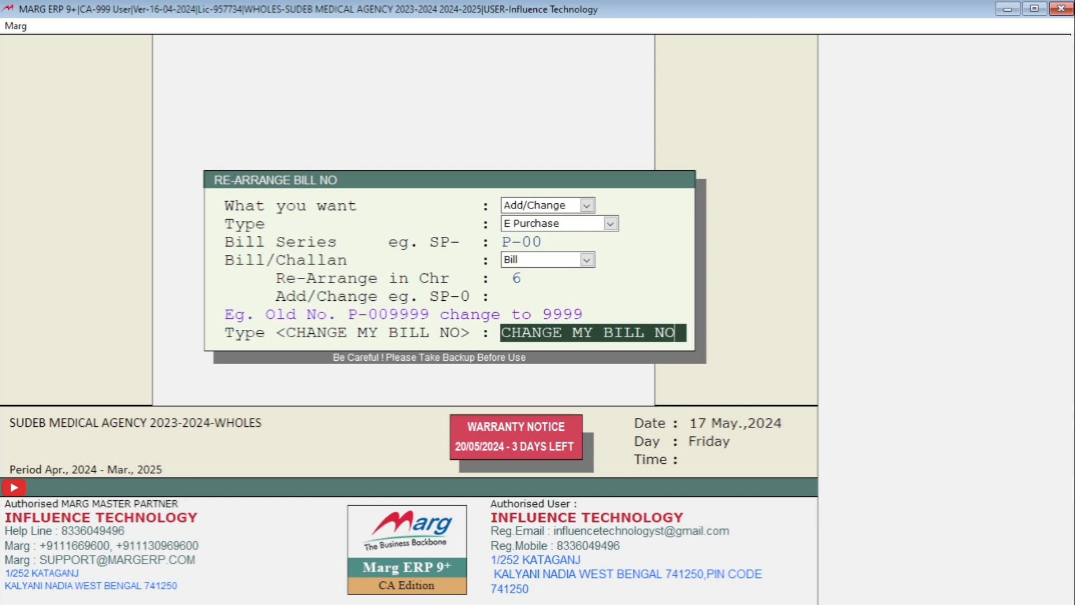
pyautogui.press('Return')
# List all purchase bills for modification with the period set to All Time and the remaining filters accepted.
pyautogui.hotkey('alt', 't')
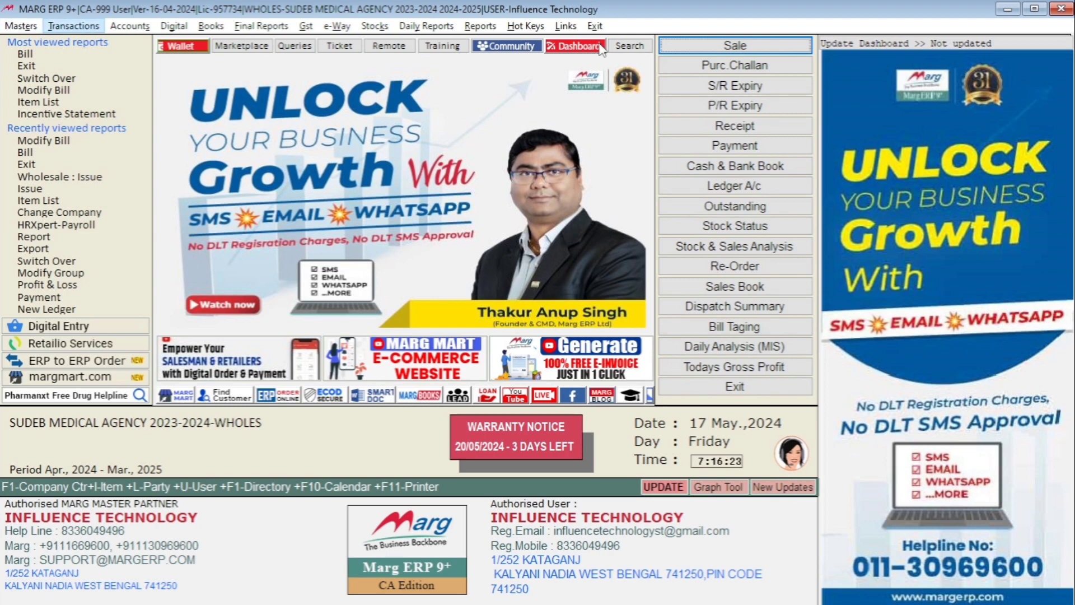
pyautogui.press('Down')
pyautogui.press('Right')
pyautogui.press('Down')
pyautogui.press('Down')
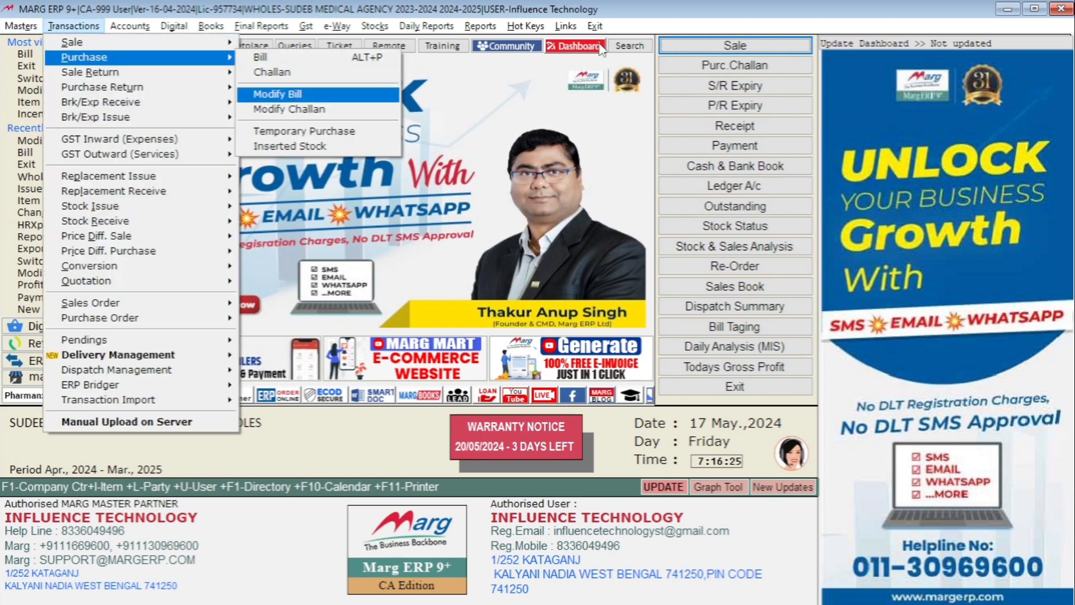
pyautogui.press('Return')
pyautogui.press('a')
pyautogui.press('Return')
pyautogui.press('Return')
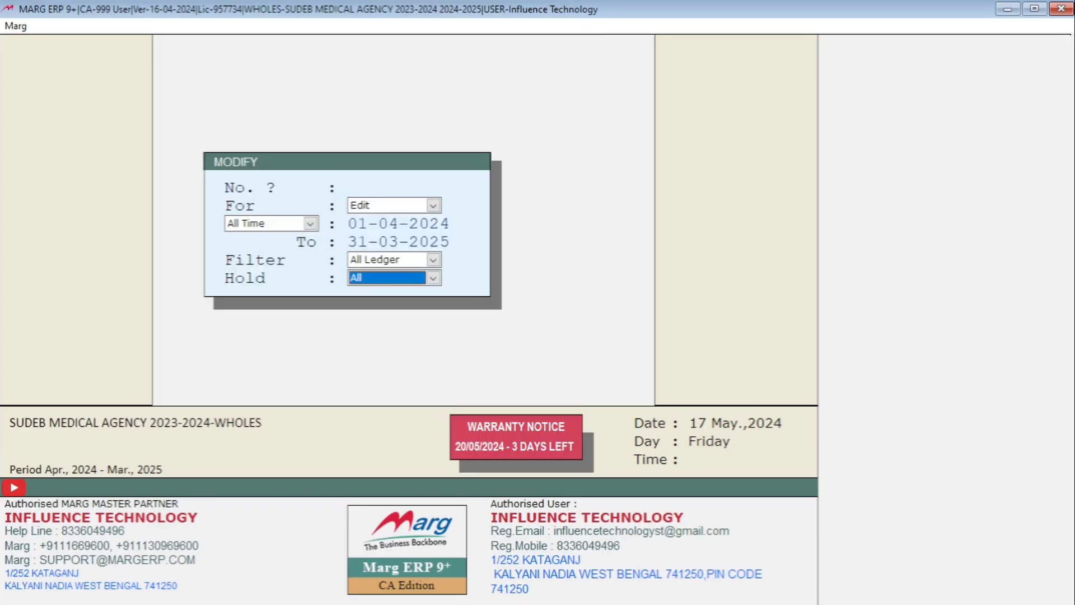
pyautogui.press('Return')
# Check the entry number of the DUTTA ENTERPRISE bill dated 29-04 and return to the main screen.
pyautogui.press('Return')
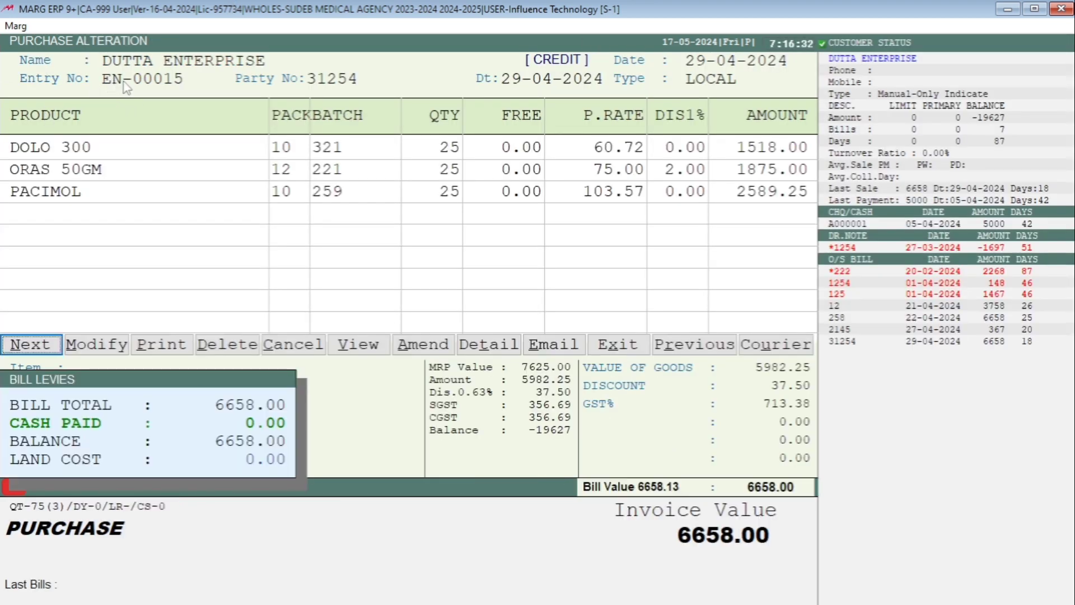
pyautogui.press('Escape')
pyautogui.press('Escape')
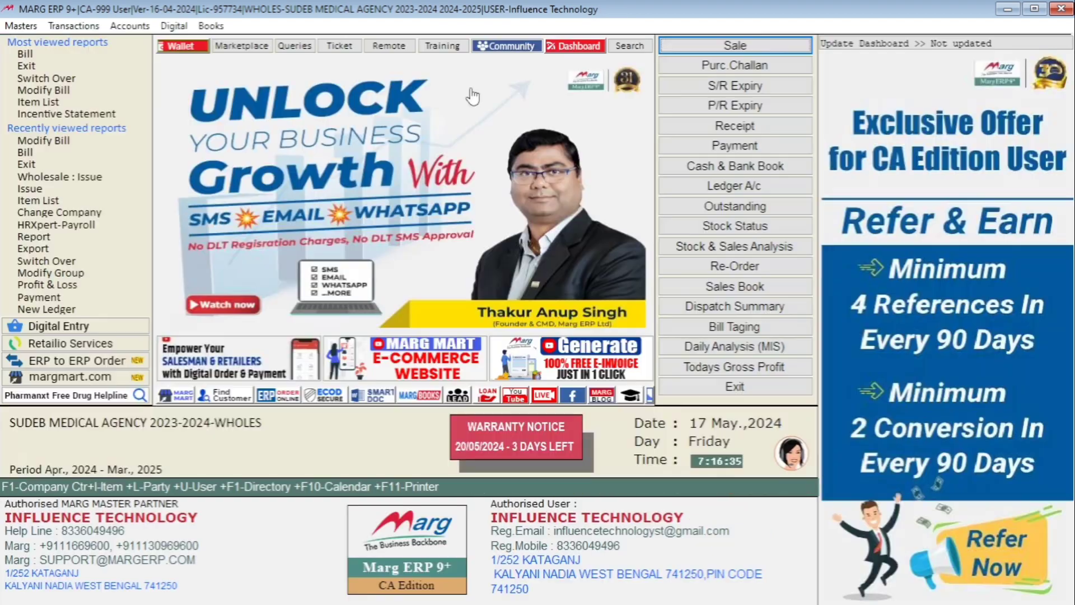
# Open the Re-Arrange My Bill No. utility again.
pyautogui.press('alt')
pyautogui.press('Right')
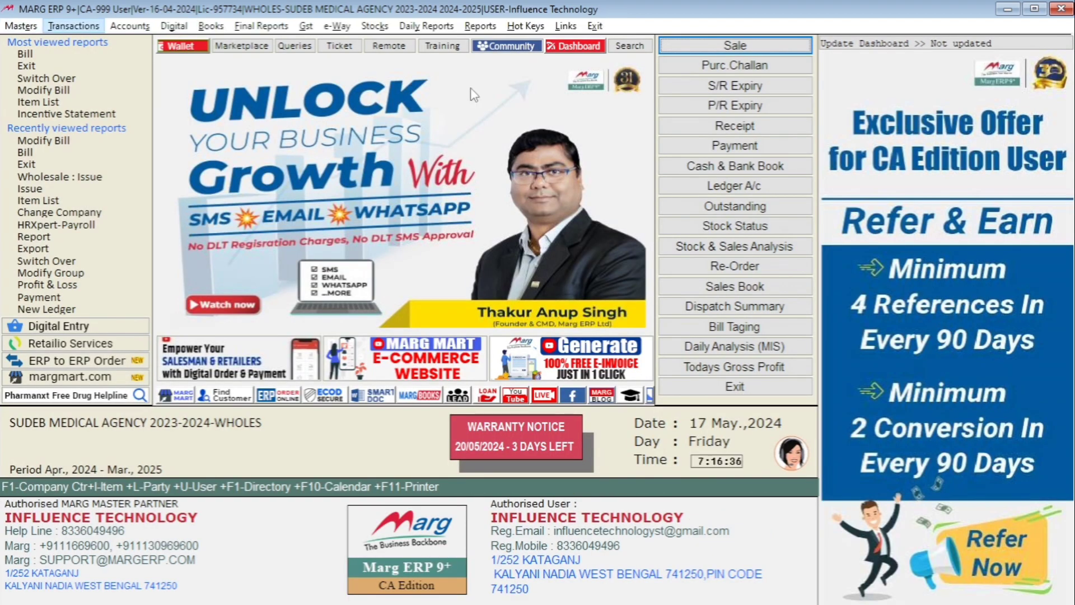
pyautogui.press('Right')
pyautogui.press('Right')
pyautogui.press('Right')
pyautogui.press('Right')
pyautogui.press('Right')
pyautogui.press('Right')
pyautogui.press('Right')
pyautogui.press('Right')
pyautogui.press('Right')
pyautogui.press('Down')
pyautogui.press('Down')
pyautogui.press('Down')
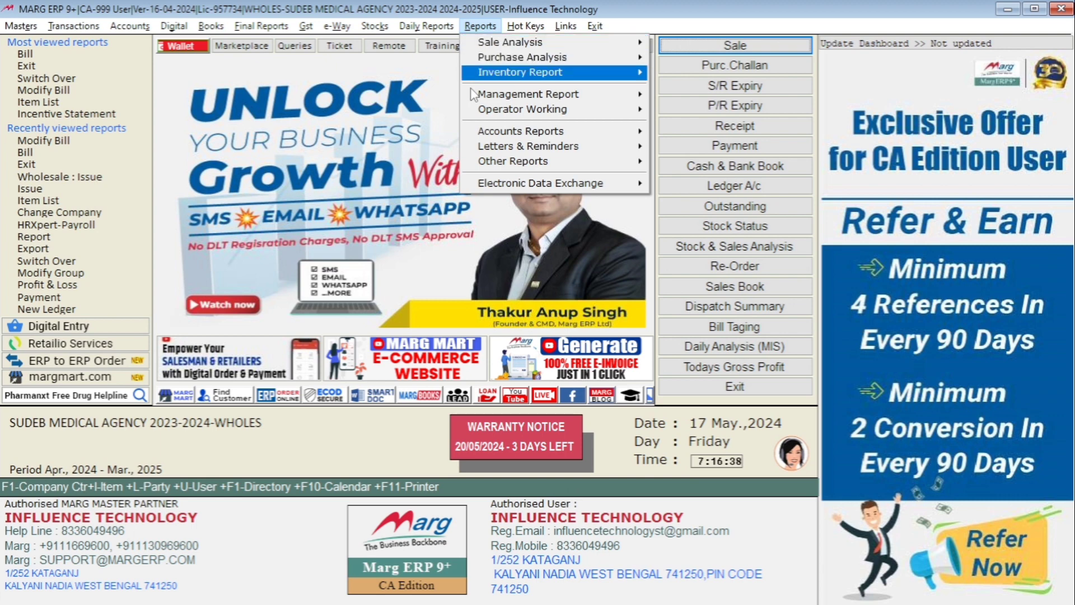
pyautogui.press('Down')
pyautogui.press('Right')
pyautogui.press('Right')
pyautogui.press('Down')
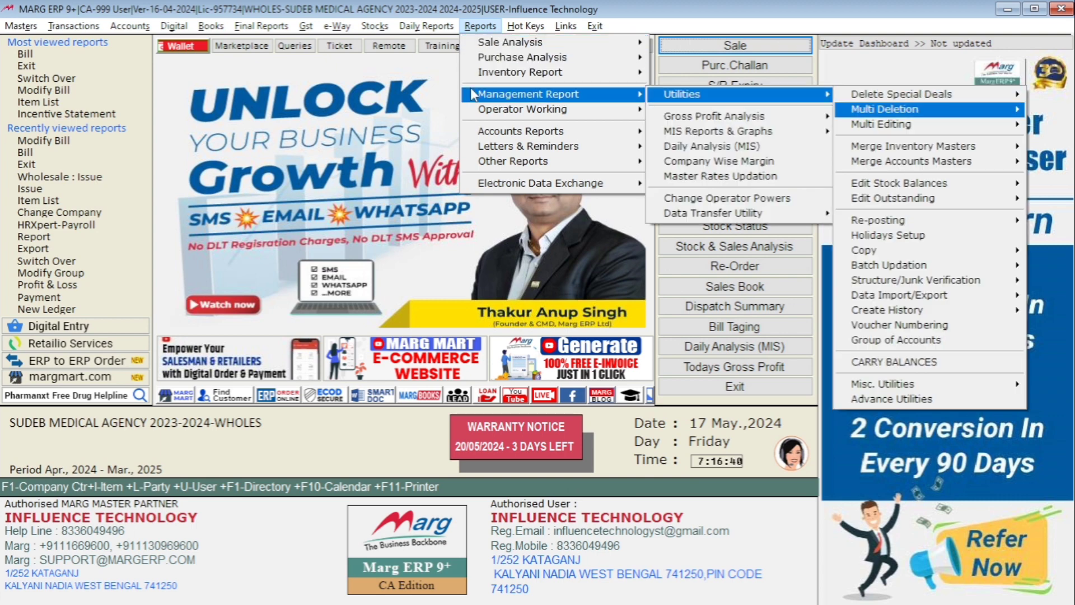
pyautogui.press('Down')
pyautogui.press('Right')
pyautogui.press('Down')
pyautogui.press('Down')
pyautogui.press('Down')
pyautogui.press('Down')
pyautogui.press('Down')
pyautogui.press('Down')
pyautogui.press('Down')
pyautogui.press('Down')
pyautogui.press('Down')
pyautogui.press('Down')
pyautogui.press('Down')
pyautogui.press('Down')
pyautogui.press('Down')
pyautogui.press('Down')
pyautogui.press('Down')
pyautogui.press('Down')
pyautogui.press('Down')
pyautogui.press('Down')
pyautogui.press('Down')
pyautogui.press('Down')
pyautogui.press('Down')
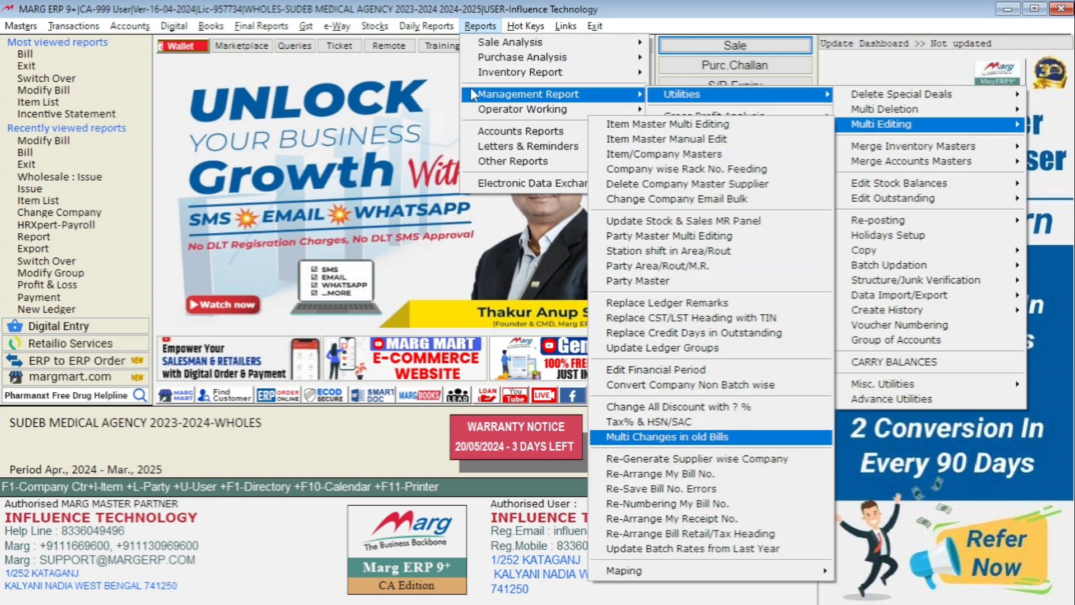
pyautogui.press('Return')
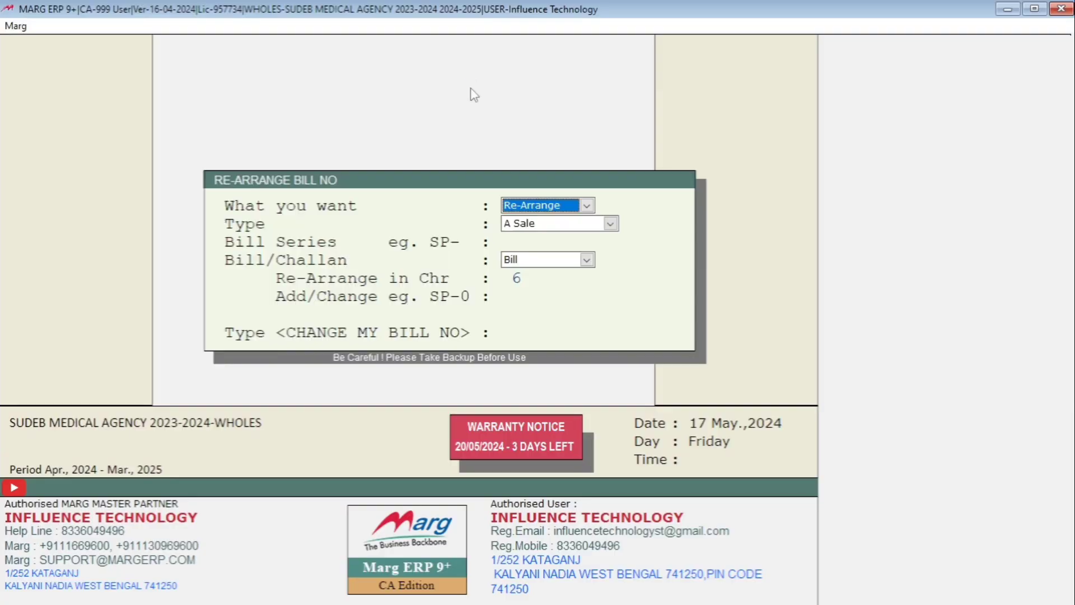
# Remove the EN-0 series from E Purchase bill numbers using Add/Change with a blank replacement, confirming with CHANGE MY BILL NO.
pyautogui.press('Down')
pyautogui.press('Return')
pyautogui.press('Down')
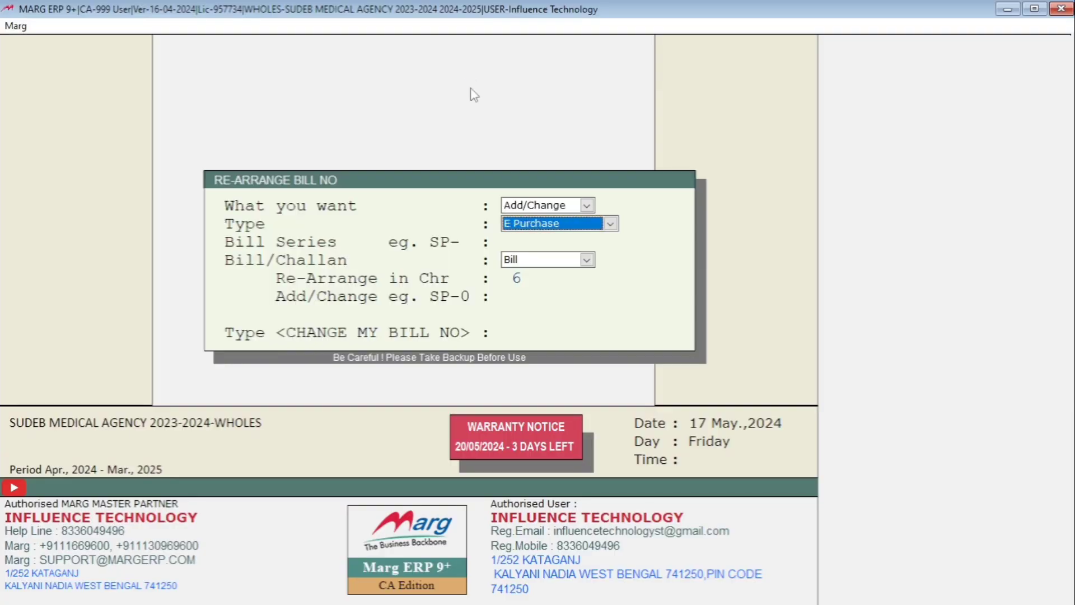
pyautogui.press('Return')
pyautogui.press('Return')
pyautogui.press('Up')
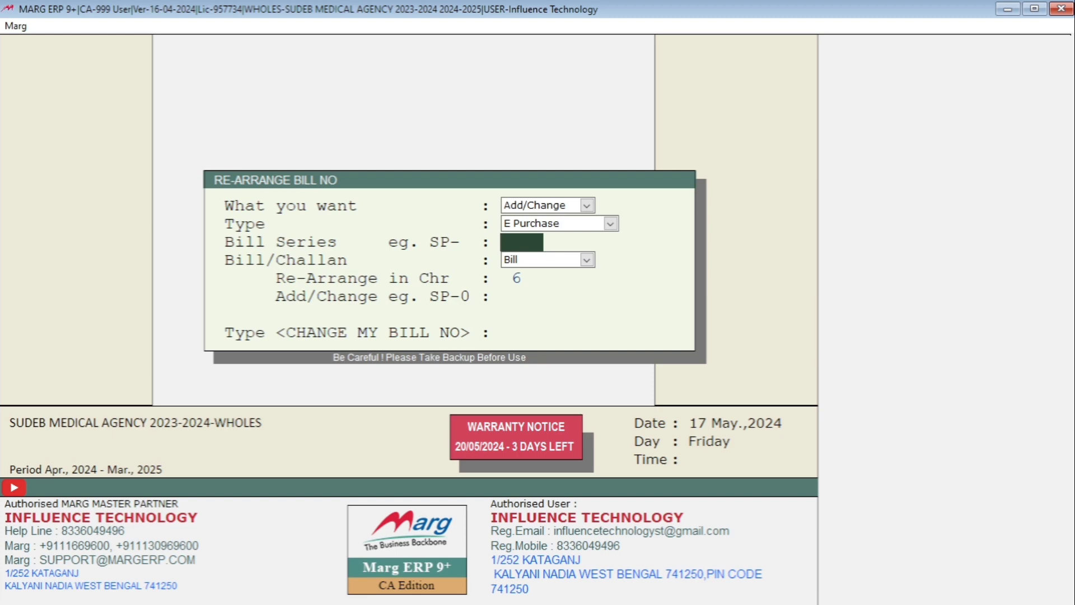
pyautogui.write('EN-0')
pyautogui.press('Return')
pyautogui.press('Return')
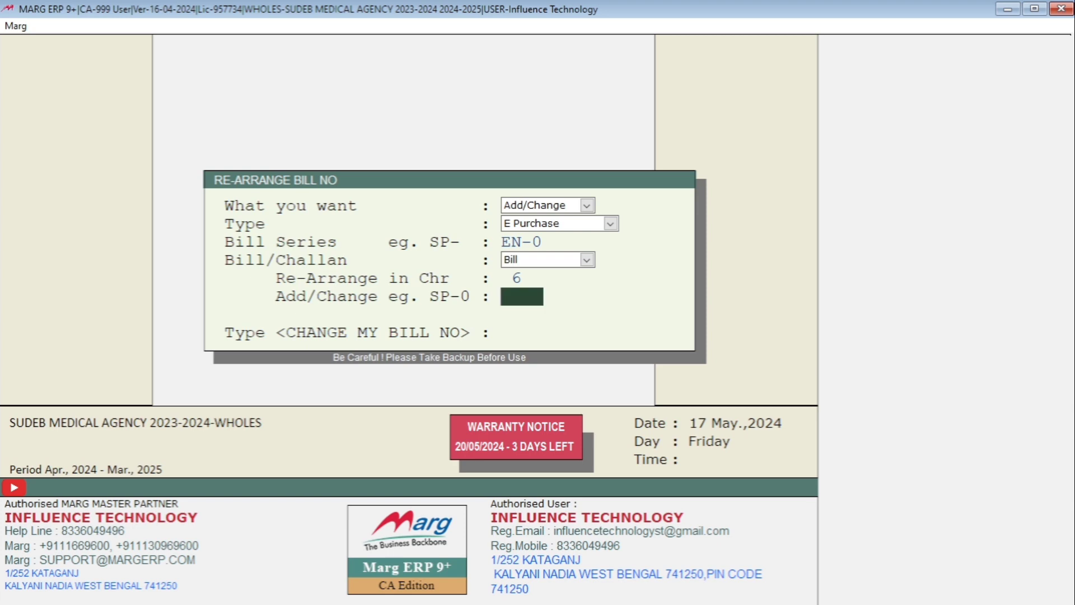
pyautogui.press('Return')
pyautogui.write('CHANGE MY BILL NO')
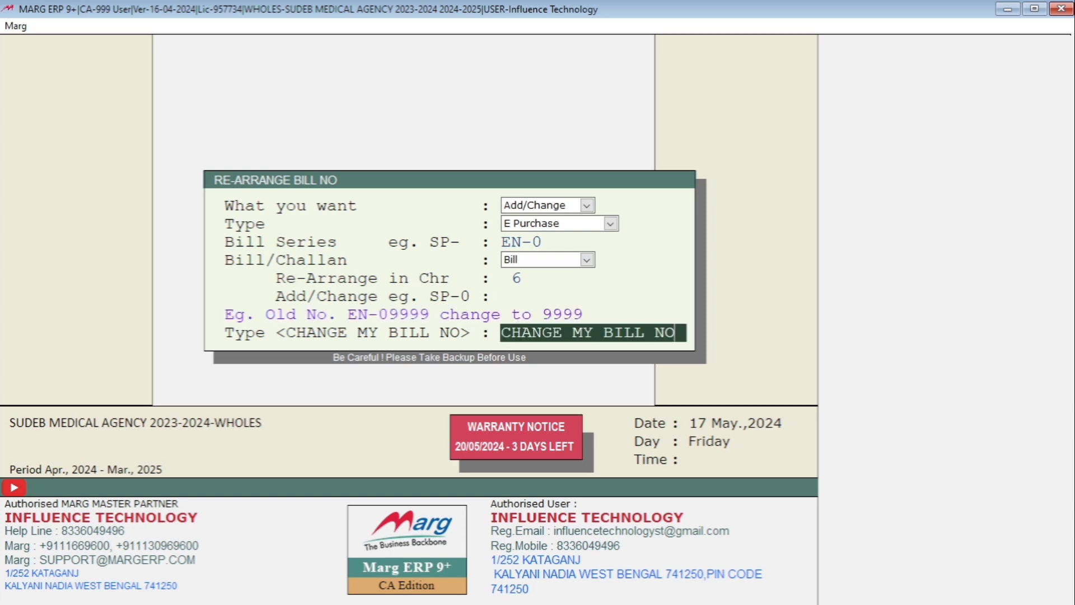
pyautogui.press('Return')
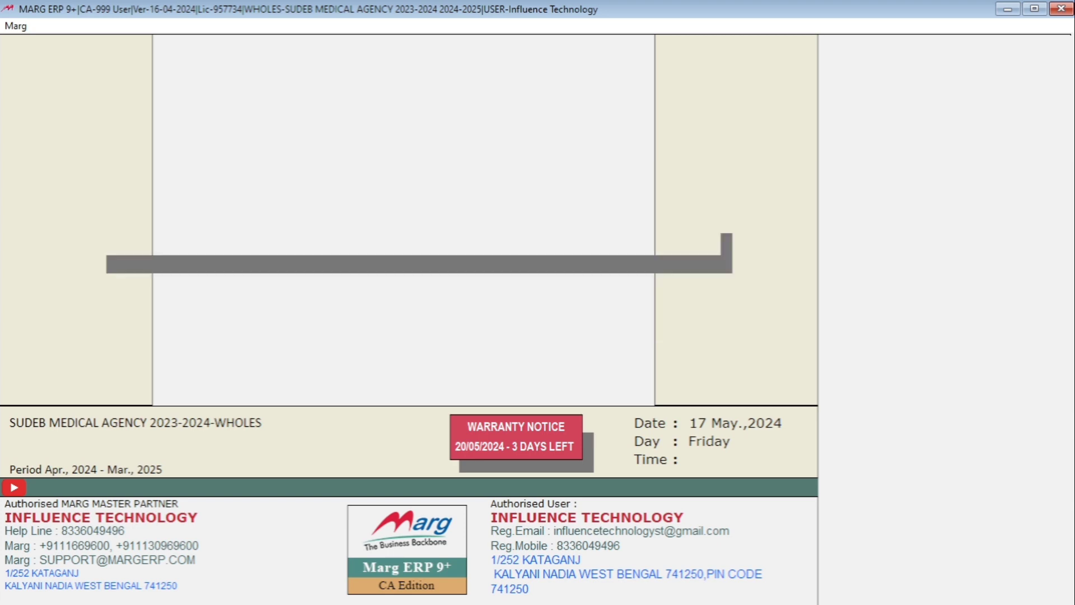
# List the purchase bills of All Time for modification, keeping All Ledger and All for Hold.
pyautogui.press('alt')
pyautogui.press('Right')
pyautogui.press('Down')
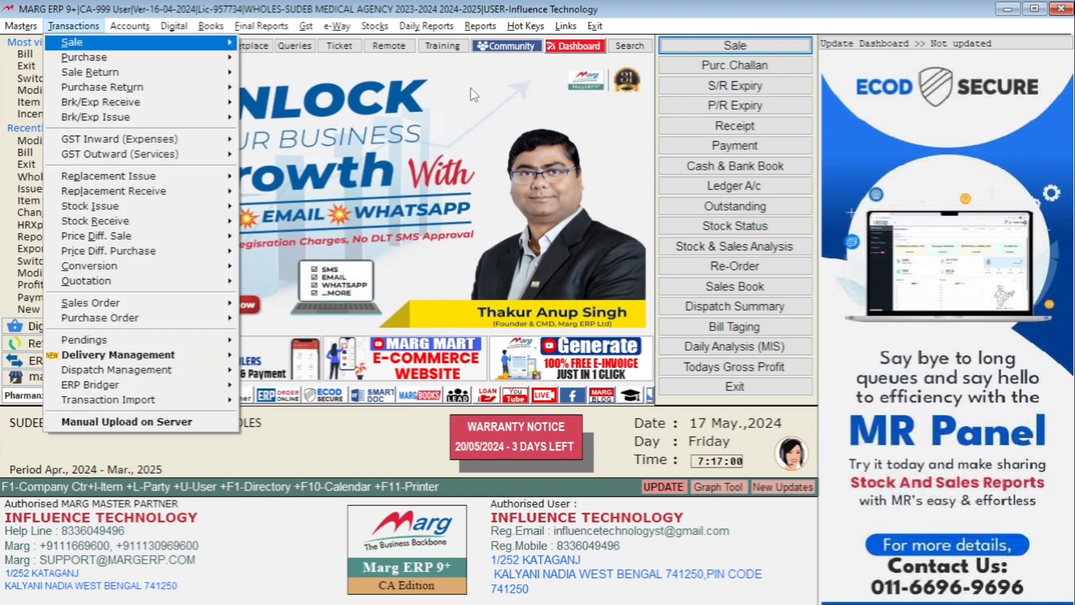
pyautogui.press('Down')
pyautogui.press('Right')
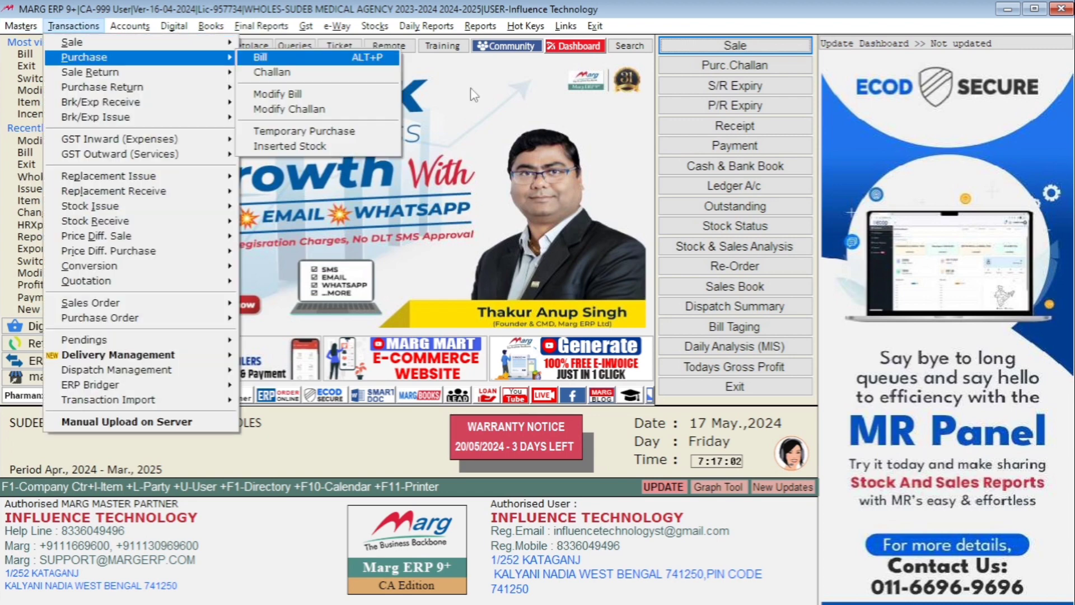
pyautogui.press('Down')
pyautogui.press('Down')
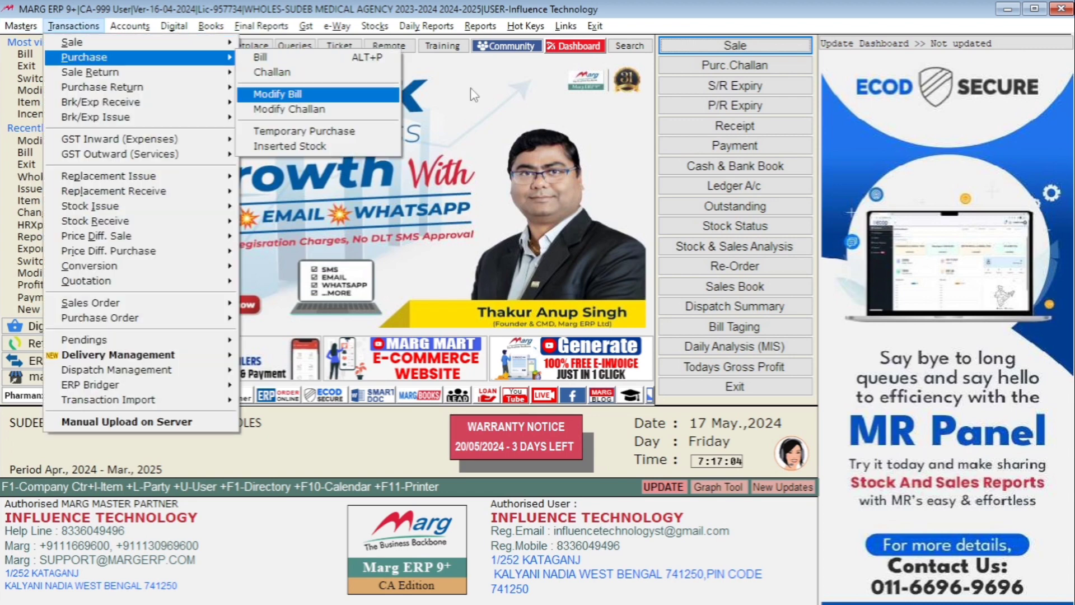
pyautogui.press('Return')
pyautogui.press('Return')
pyautogui.press('a')
pyautogui.press('Return')
pyautogui.press('Return')
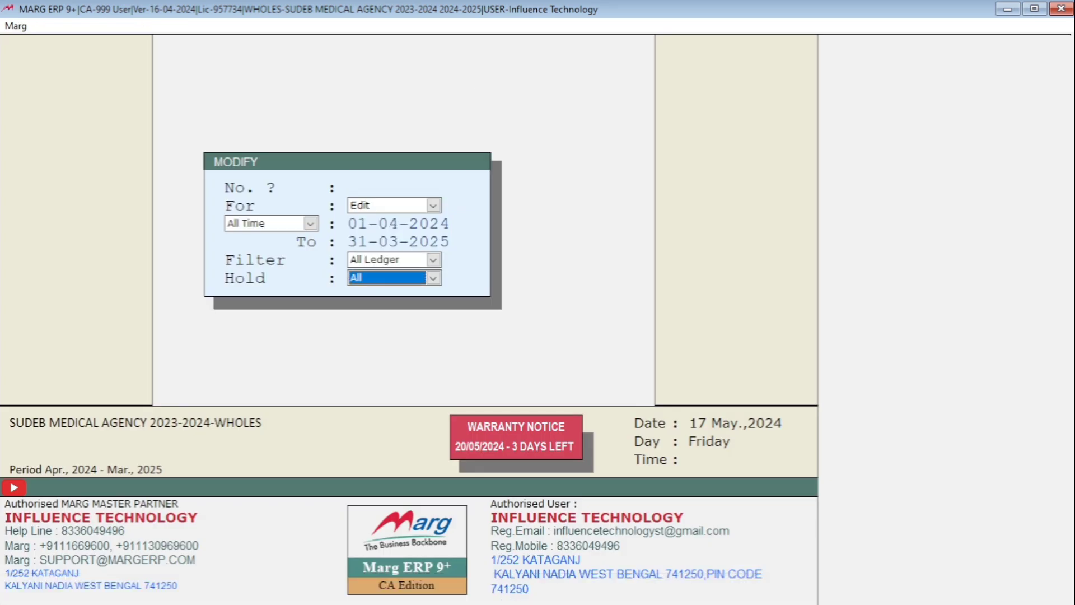
pyautogui.press('Return')
# Check the entry numbers of the SUDEB MEDICAL AGENCY and DUTTA ENTERPRISE bills dated 22-04, and return to the main screen.
pyautogui.press('Up')
pyautogui.press('Up')
pyautogui.press('Up')
pyautogui.press('Up')
pyautogui.press('Up')
pyautogui.press('Up')
pyautogui.press('Up')
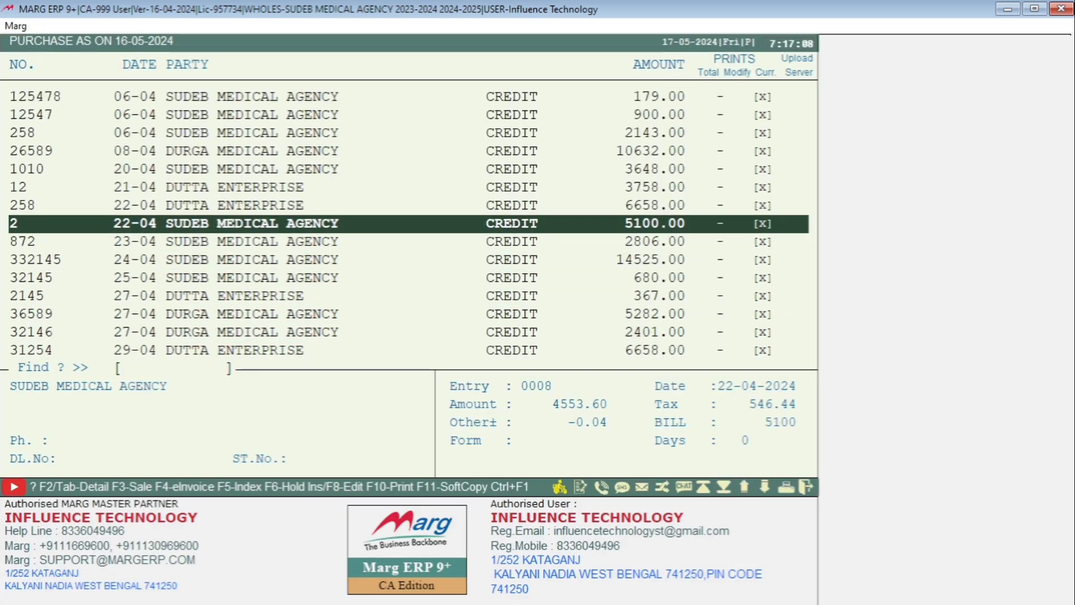
pyautogui.press('Return')
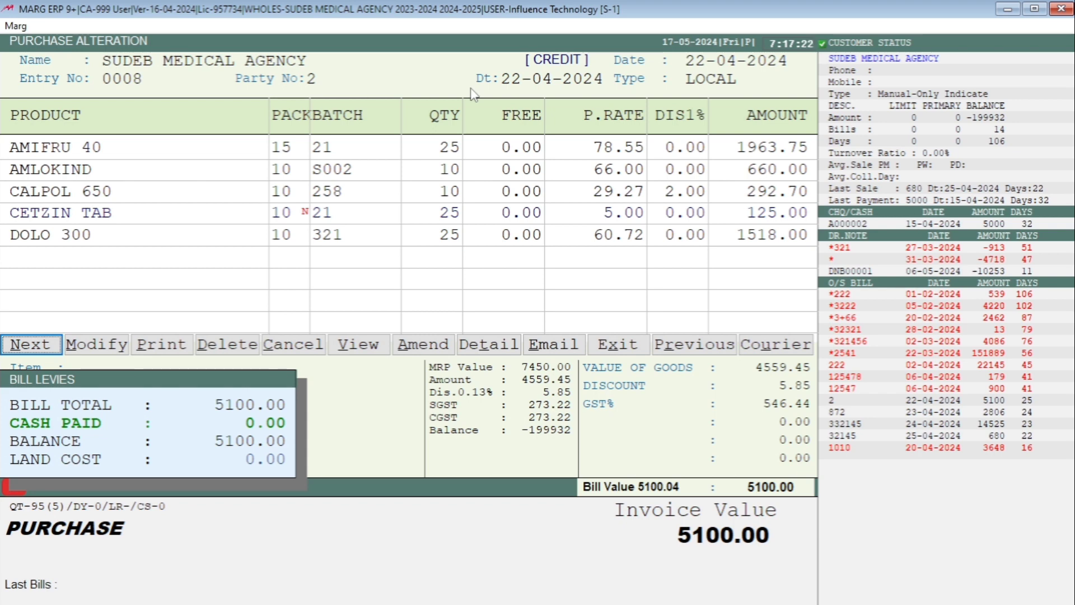
pyautogui.press('Escape')
pyautogui.press('Up')
pyautogui.press('Return')
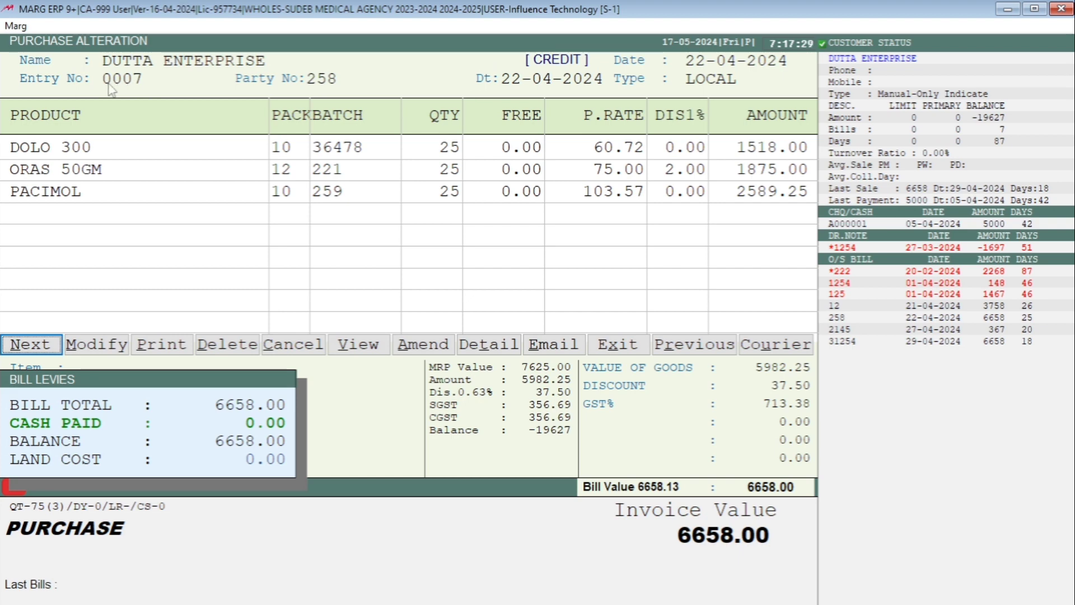
pyautogui.press('Escape')
pyautogui.press('Escape')
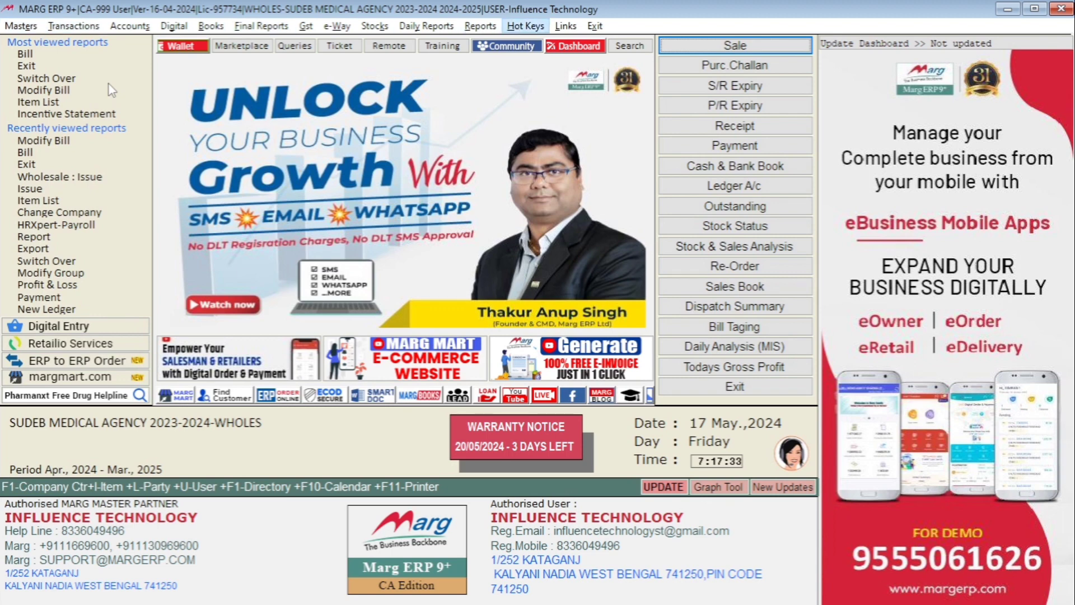
# Reopen the Re-Arrange My Bill No. utility from the multi-editing utilities.
pyautogui.hotkey('alt', 'r')
pyautogui.press('Down')
pyautogui.press('Down')
pyautogui.press('Down')
pyautogui.press('Right')
pyautogui.press('Right')
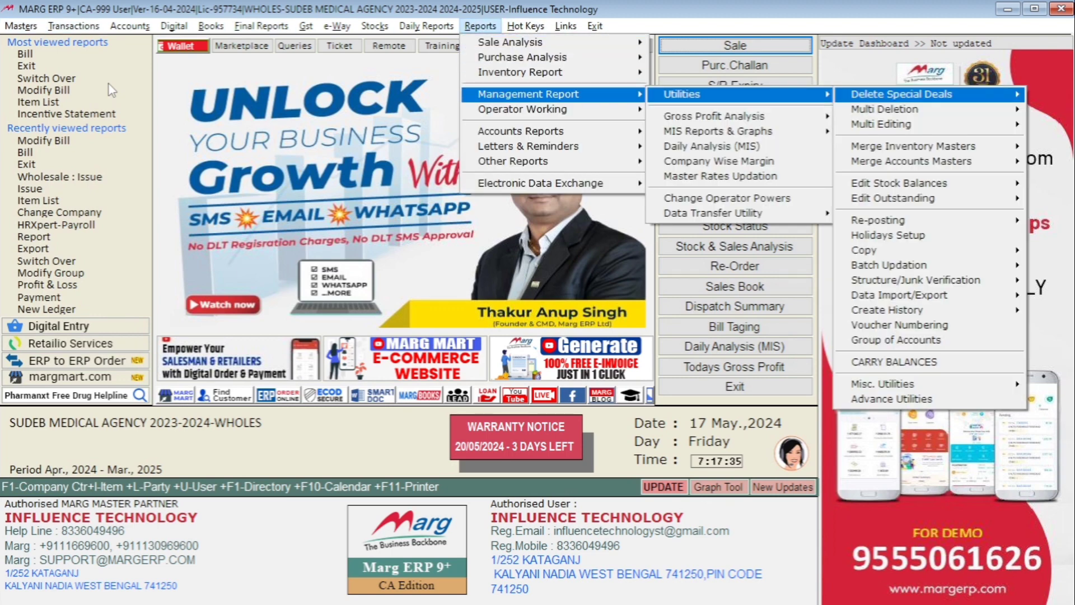
pyautogui.press('Down')
pyautogui.press('Down')
pyautogui.press('Right')
pyautogui.press('Down')
pyautogui.press('Down')
pyautogui.press('Down')
pyautogui.press('Down')
pyautogui.press('Down')
pyautogui.press('Down')
pyautogui.press('Down')
pyautogui.press('Down')
pyautogui.press('Down')
pyautogui.press('Down')
pyautogui.press('Down')
pyautogui.press('Down')
pyautogui.press('Down')
pyautogui.press('Down')
pyautogui.press('Down')
pyautogui.press('Down')
pyautogui.press('Down')
pyautogui.press('Down')
pyautogui.press('Down')
pyautogui.press('Down')
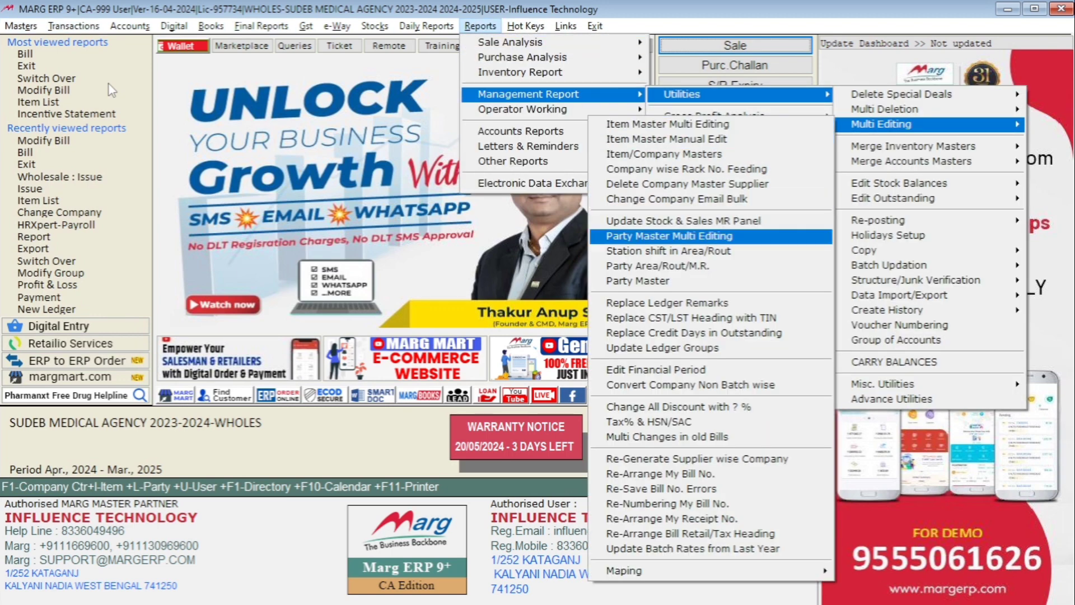
pyautogui.press('Return')
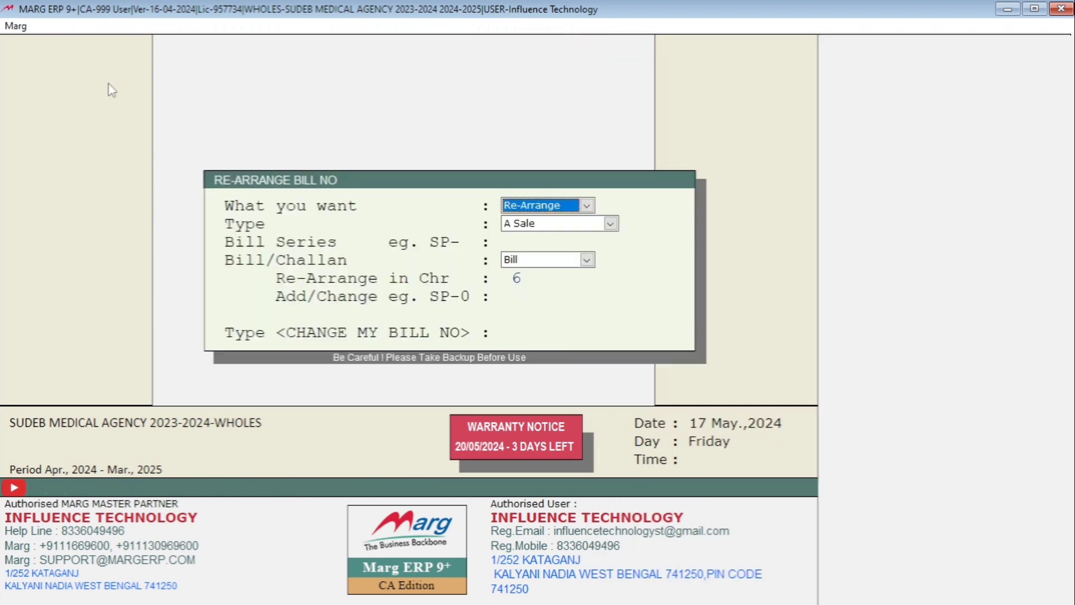
# Set the bill renumbering to Add/Change for E Purchase with a blank bill series, keeping Bill as the document type.
pyautogui.press('Down')
pyautogui.press('Return')
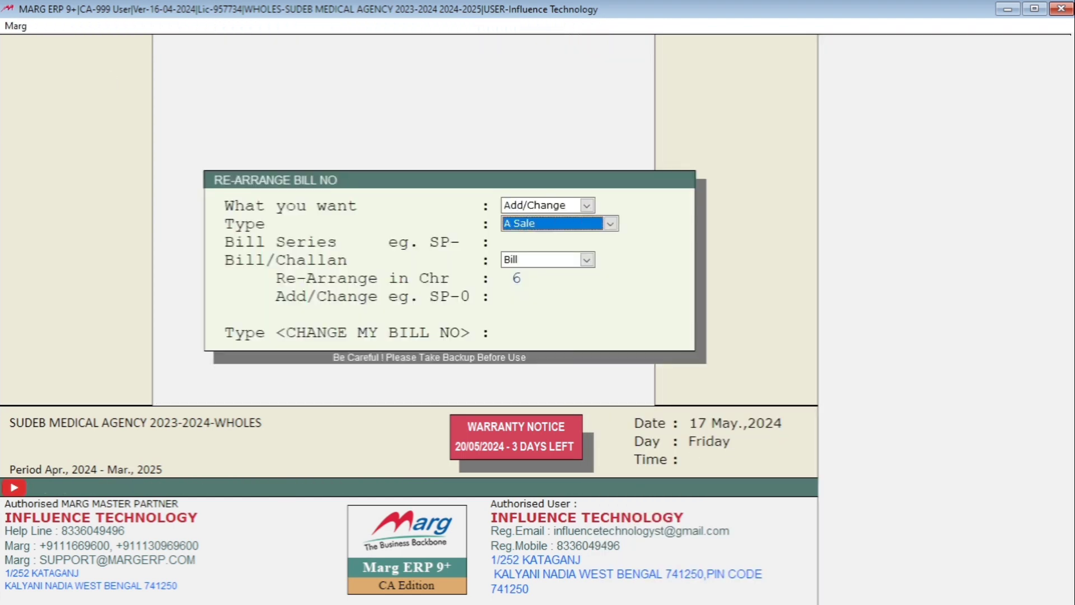
pyautogui.press('e')
pyautogui.press('Return')
pyautogui.press('Return')
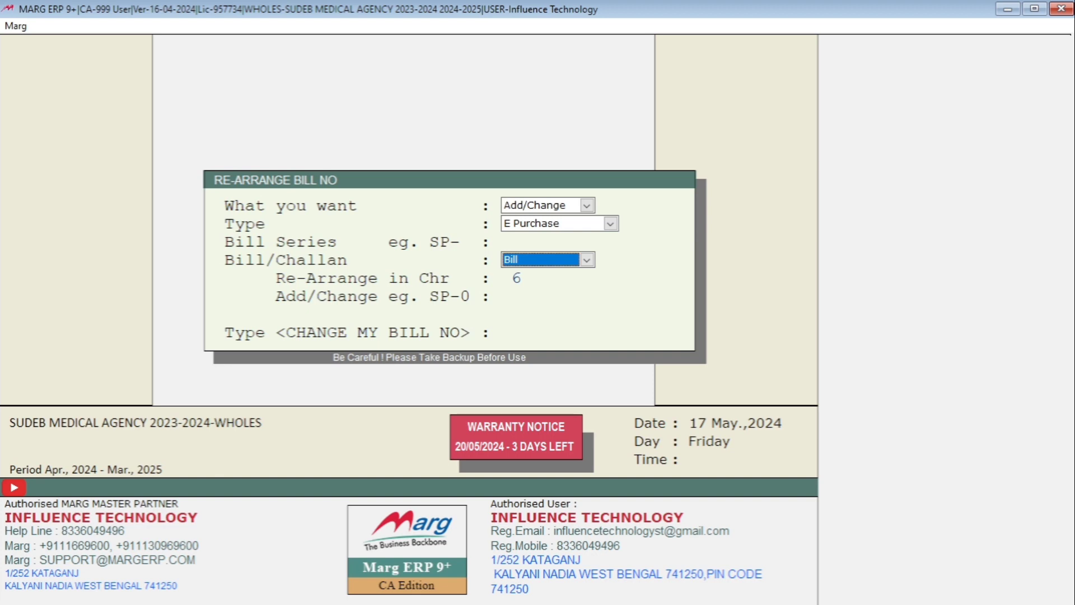
pyautogui.press('Return')
pyautogui.press('Up')
pyautogui.press('Up')
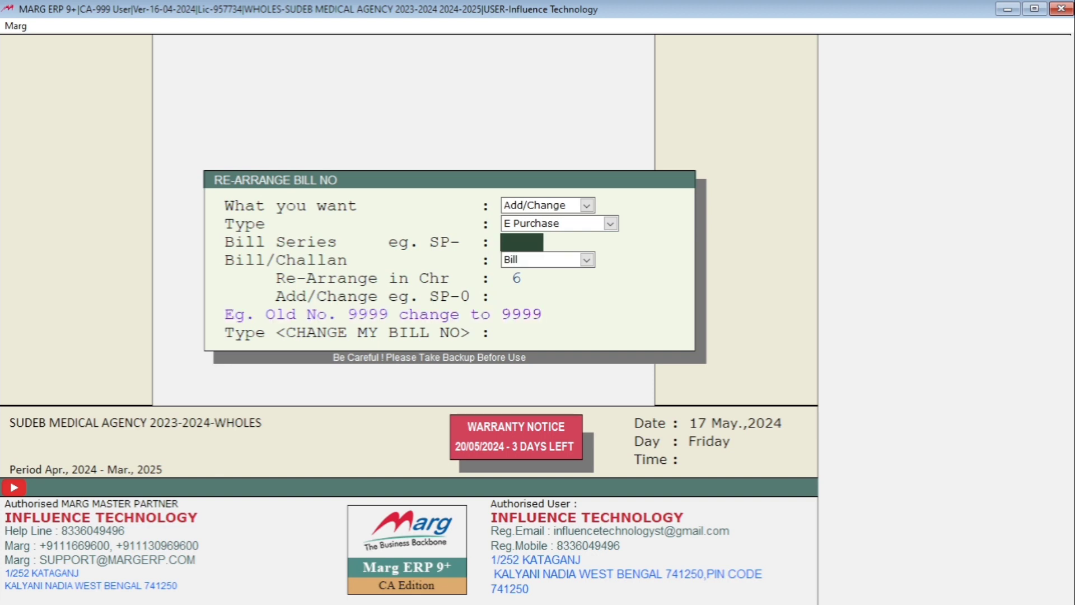
pyautogui.press('Return')
pyautogui.press('Return')
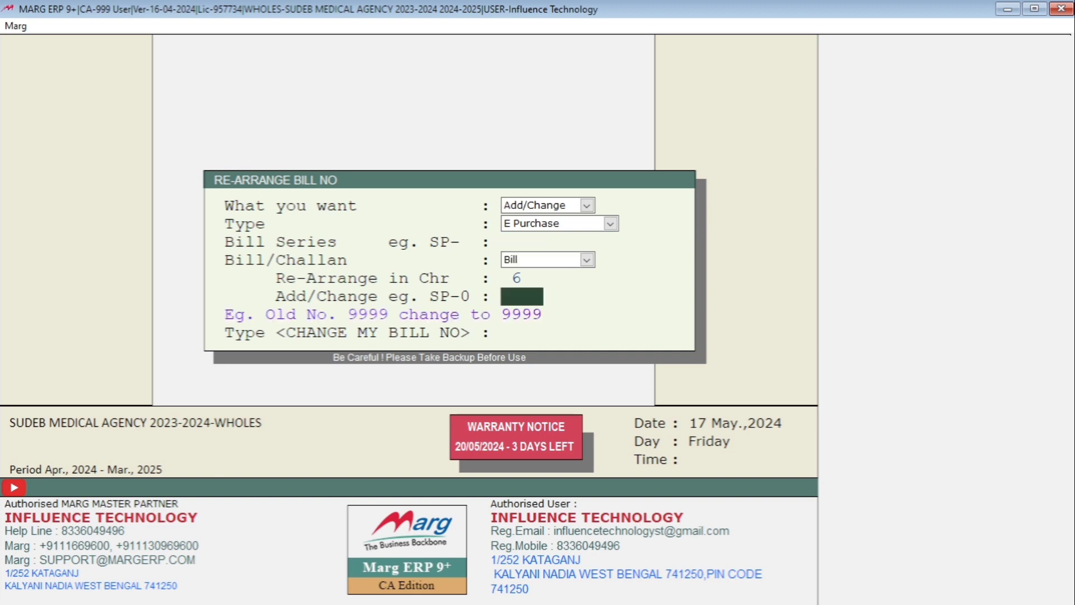
# Add the P0 prefix to the E Purchase bill numbers, confirming with CHANGE MY BILL NO.
pyautogui.write('P')
pyautogui.write('0')
pyautogui.press('Return')
pyautogui.write('CHANGE MY BILL NO')
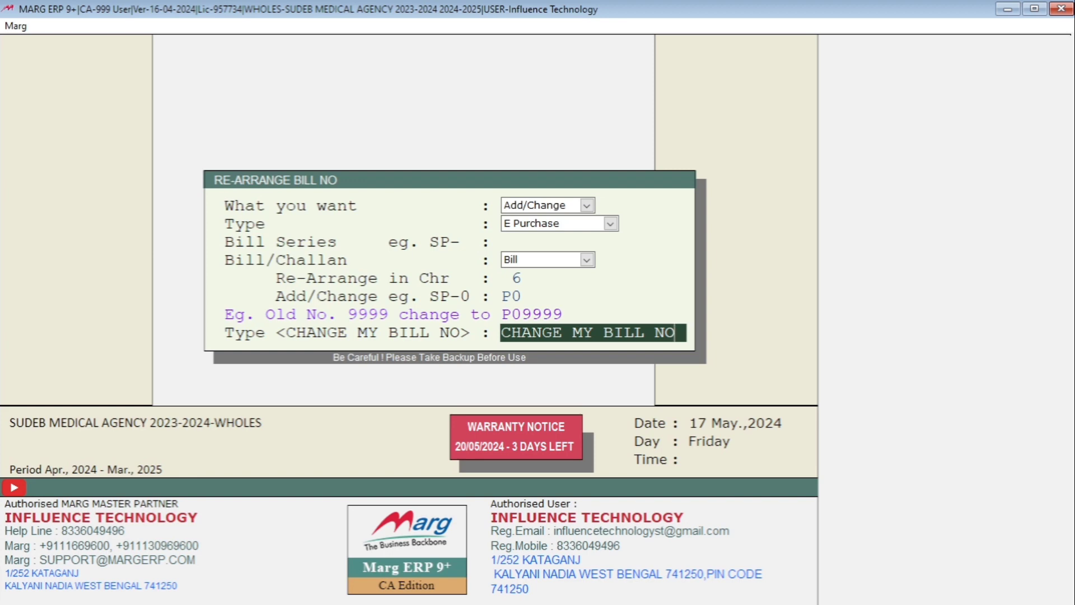
pyautogui.press('Return')
# List the purchase bills for modification from the purchase transactions.
pyautogui.press('alt')
pyautogui.press('Right')
pyautogui.press('Down')
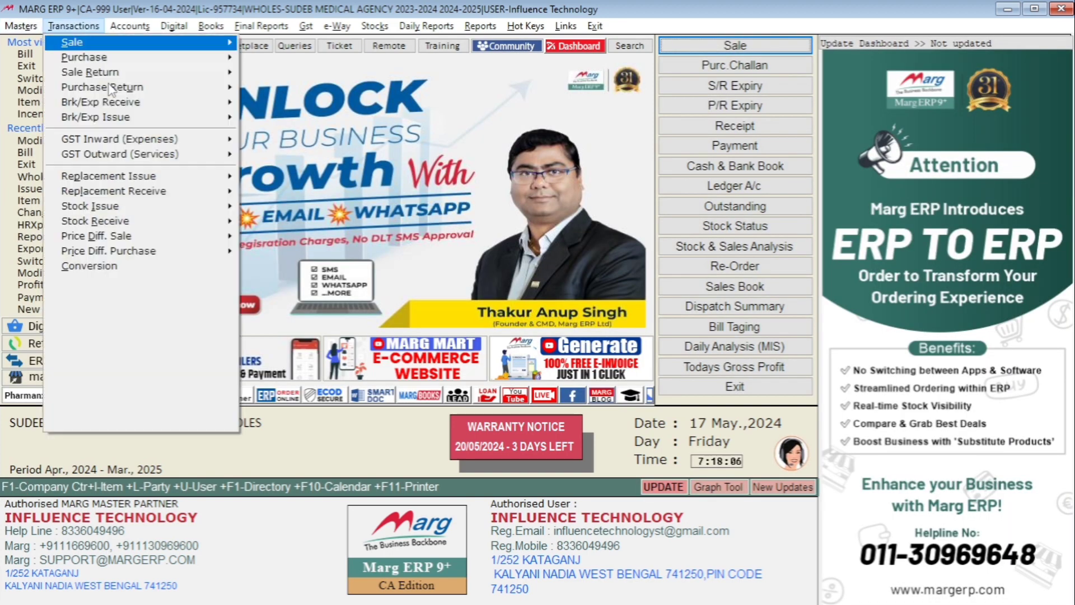
pyautogui.press('Down')
pyautogui.press('Right')
pyautogui.press('Down')
pyautogui.press('Down')
pyautogui.press('Return')
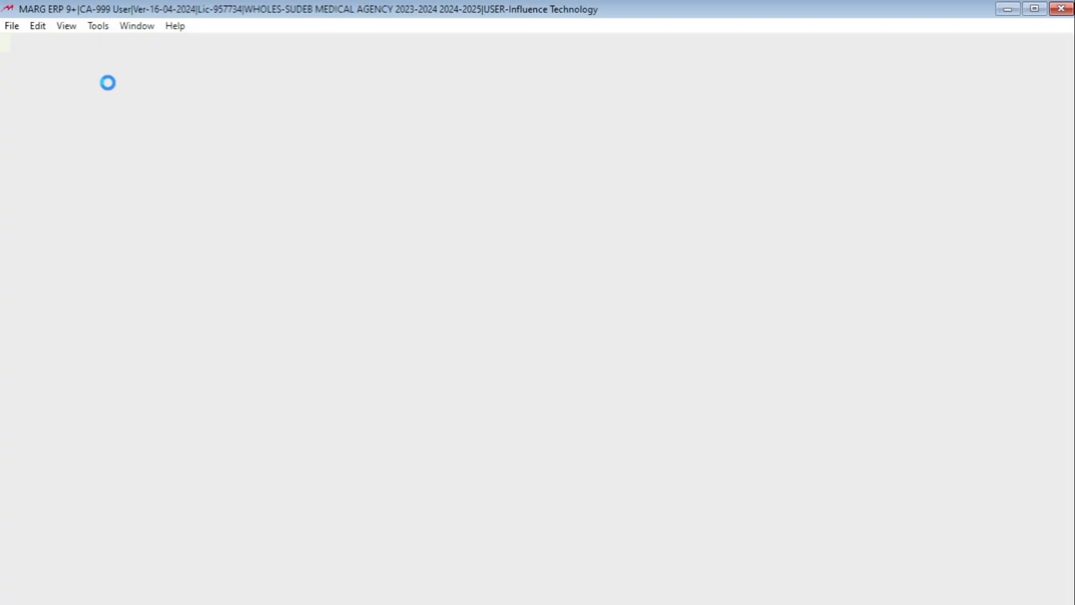
pyautogui.press('Return')
pyautogui.press('Return')
pyautogui.press('Down')
pyautogui.press('Return')
pyautogui.press('Return')
pyautogui.press('Return')
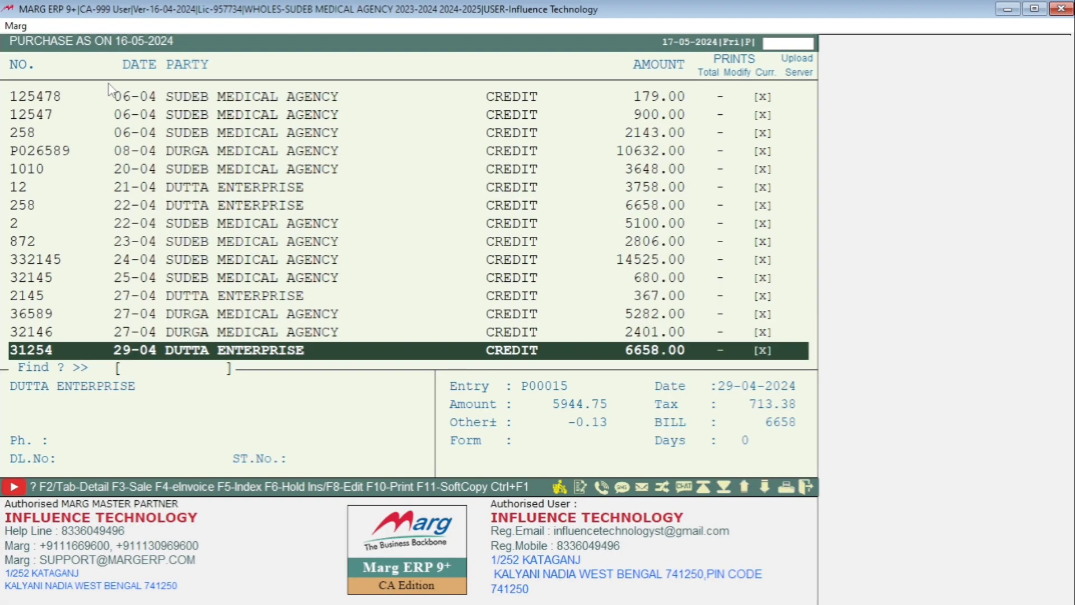
# Check the entry numbers of the 25-04 SUDEB MEDICAL AGENCY bill and the 27-04 DUTTA ENTERPRISE and DURGA MEDICAL AGENCY bills, and return to the main screen.
pyautogui.press('Up')
pyautogui.press('Up')
pyautogui.press('Up')
pyautogui.press('Up')
pyautogui.press('Up')
pyautogui.press('Return')
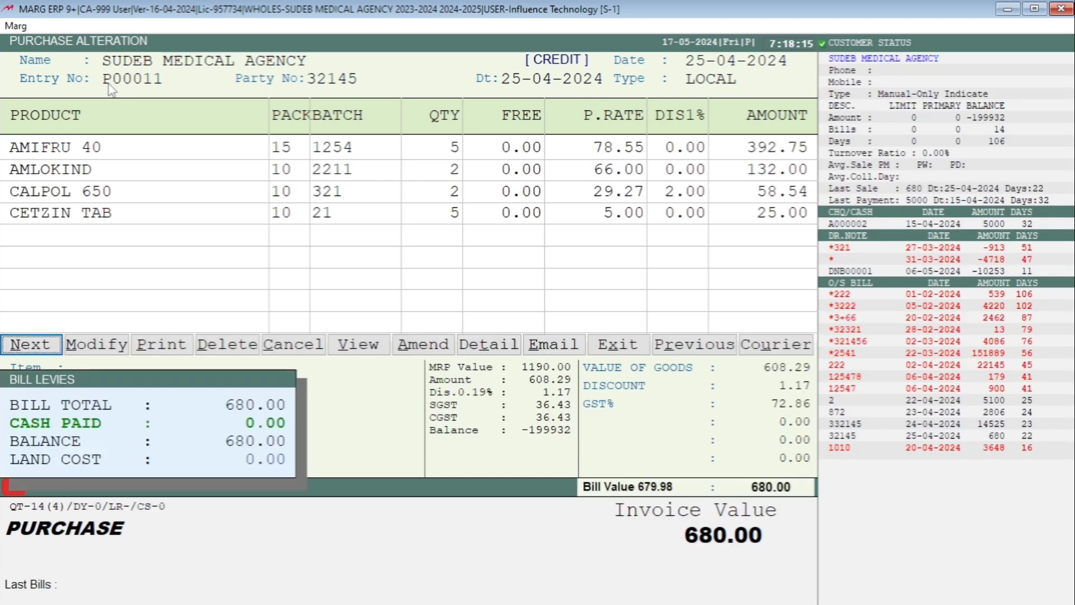
pyautogui.press('Escape')
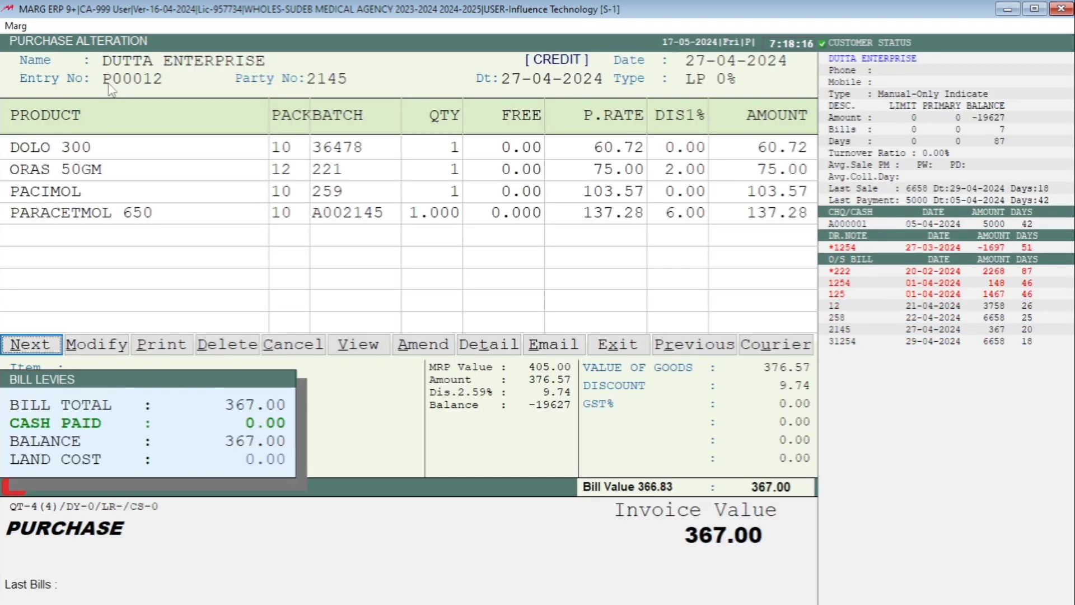
pyautogui.press('Return')
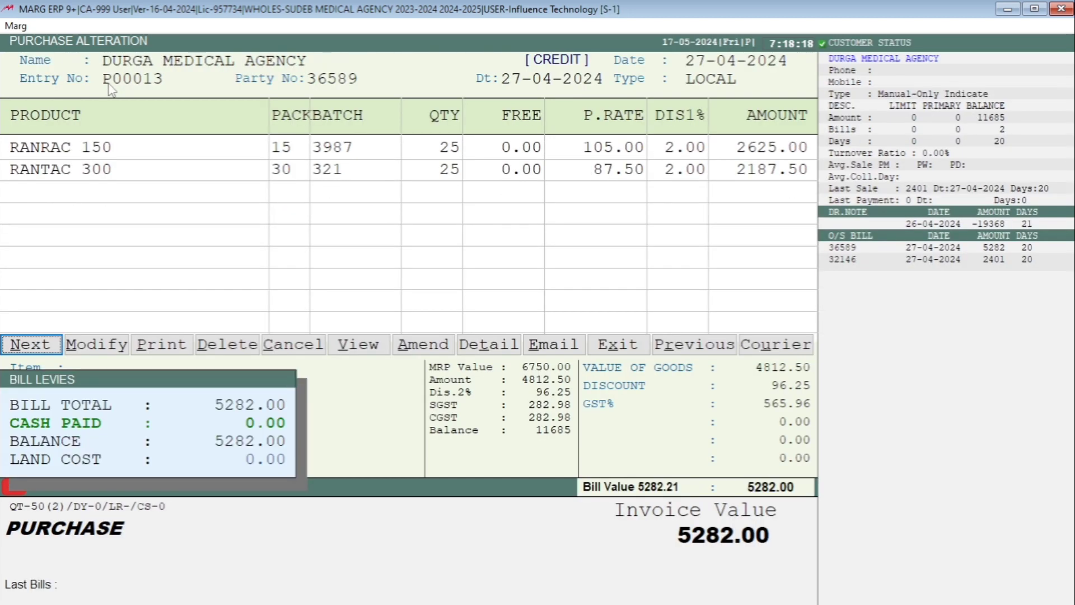
pyautogui.press('Escape')
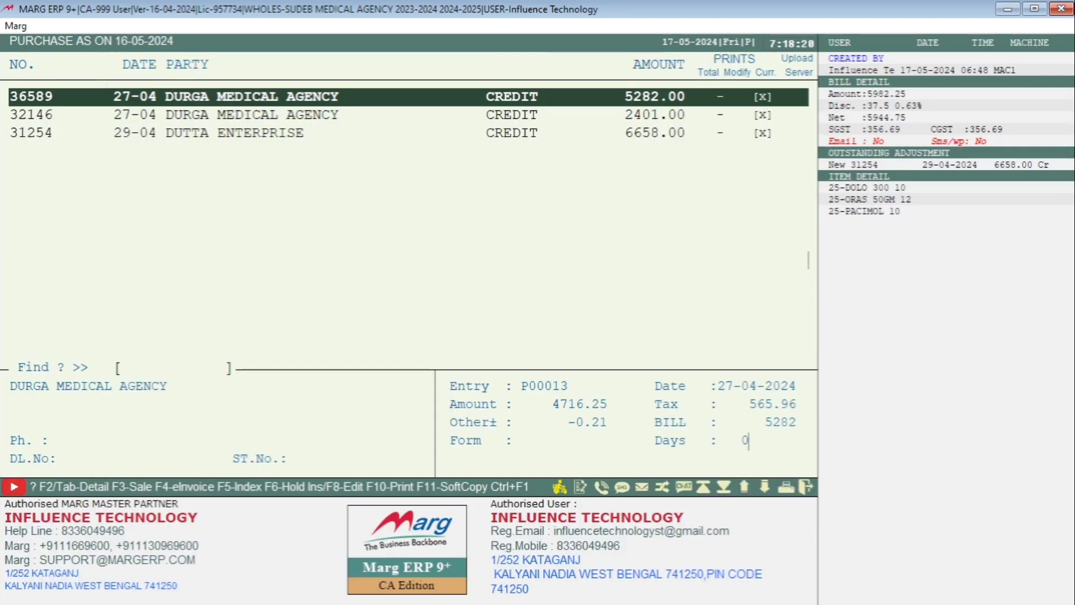
pyautogui.press('Escape')
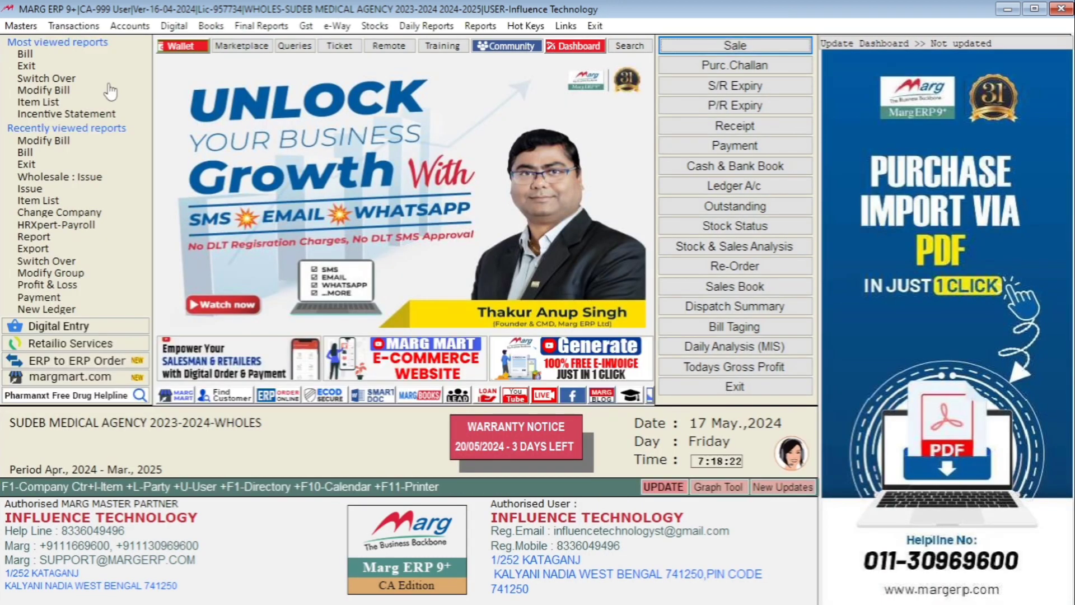